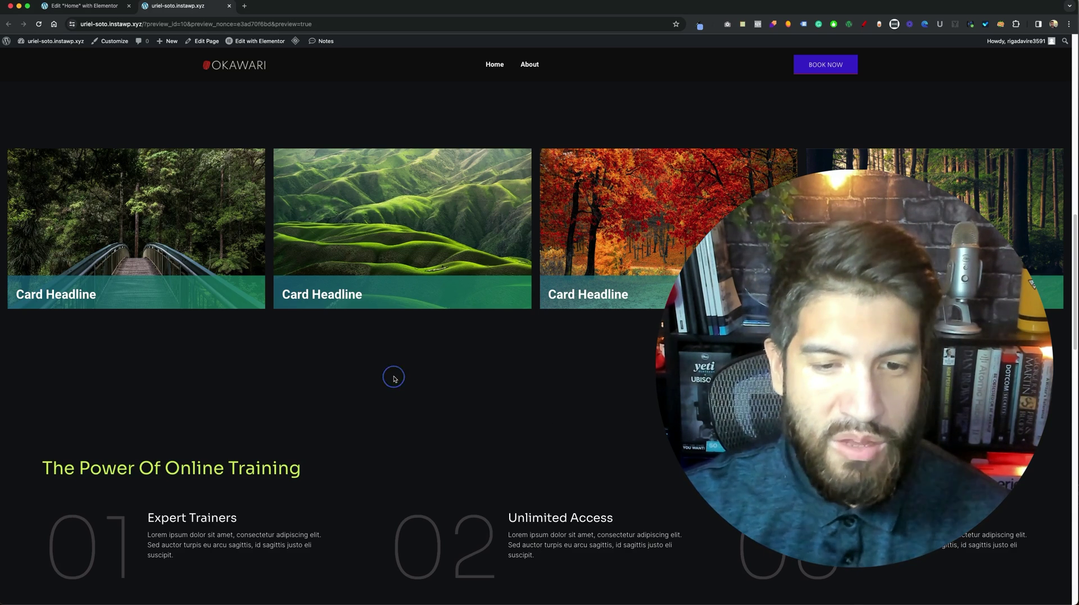
Add a four-column container above "The Power Of Online Training" section and set its content width to Full Width.
{"action": "mouse_move", "coordinate": [403, 261]}
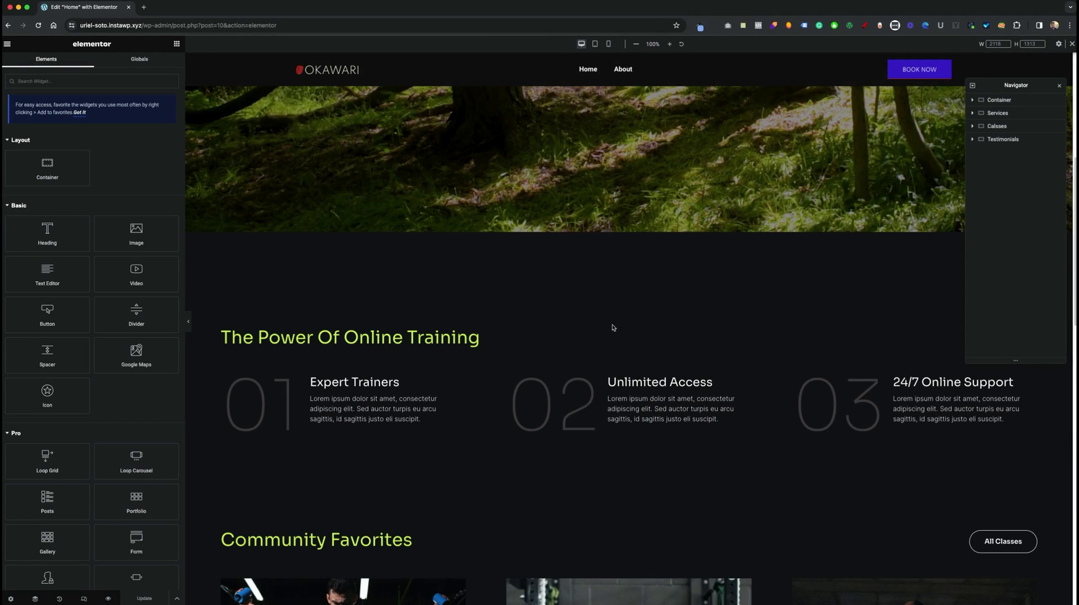
{"action": "left_click", "coordinate": [616, 323]}
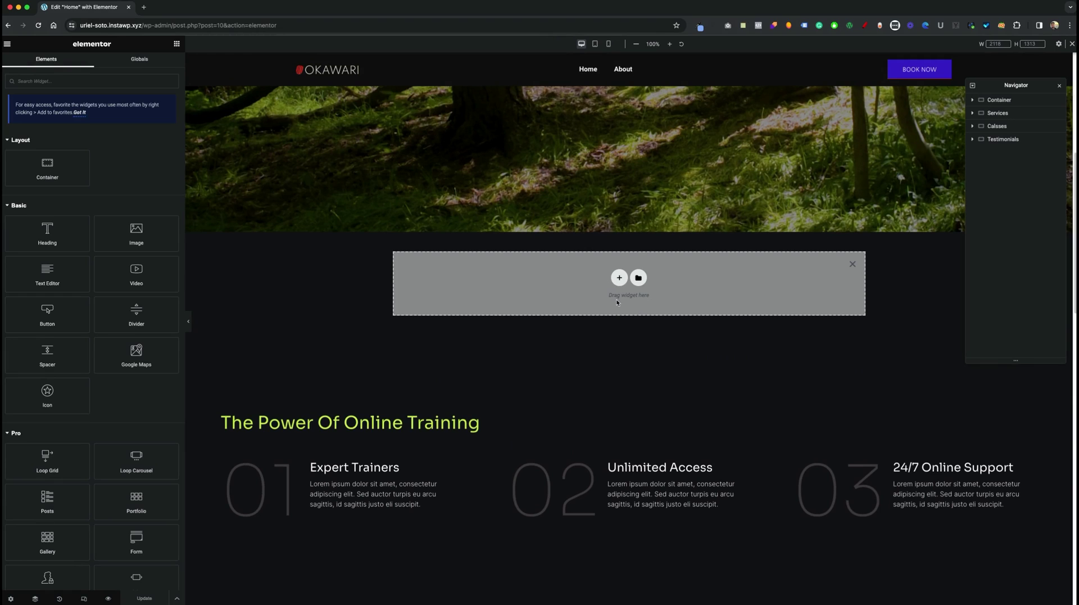
{"action": "left_click", "coordinate": [619, 279]}
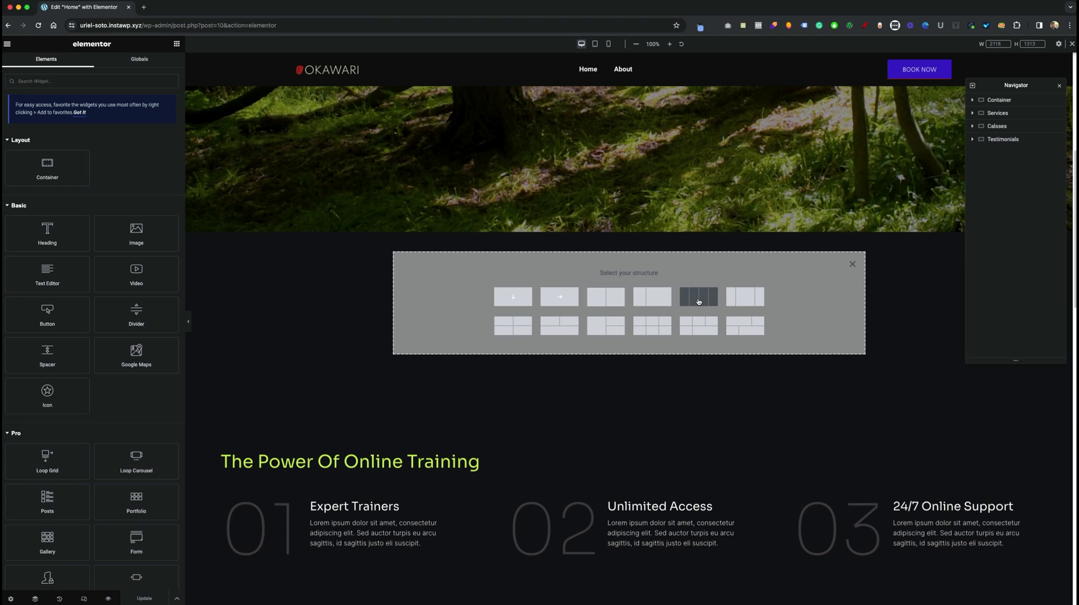
{"action": "left_click", "coordinate": [698, 297]}
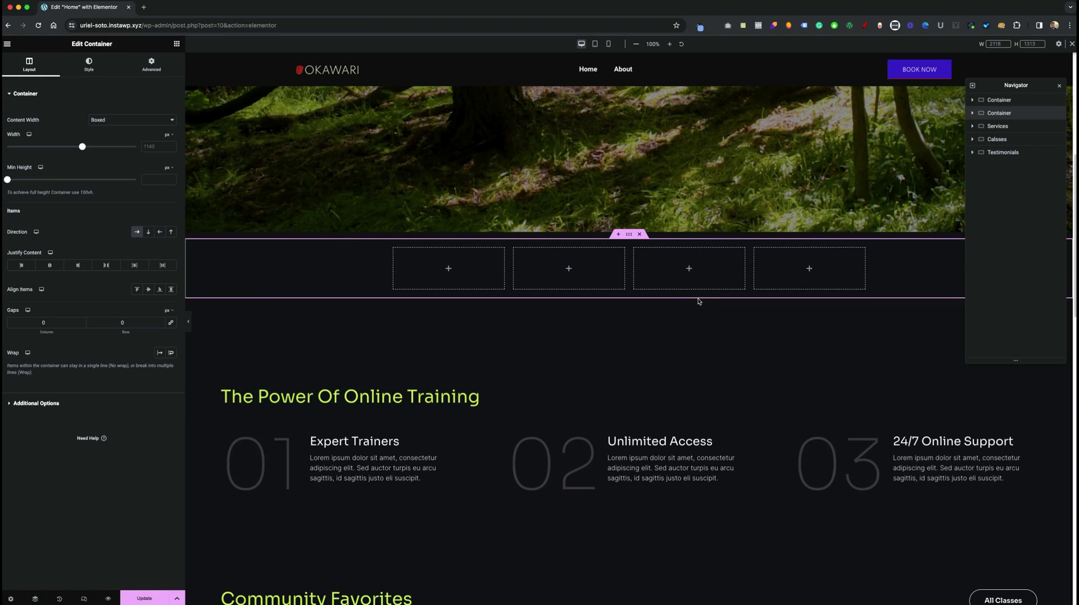
{"action": "left_click", "coordinate": [124, 126]}
{"action": "left_click", "coordinate": [124, 129]}
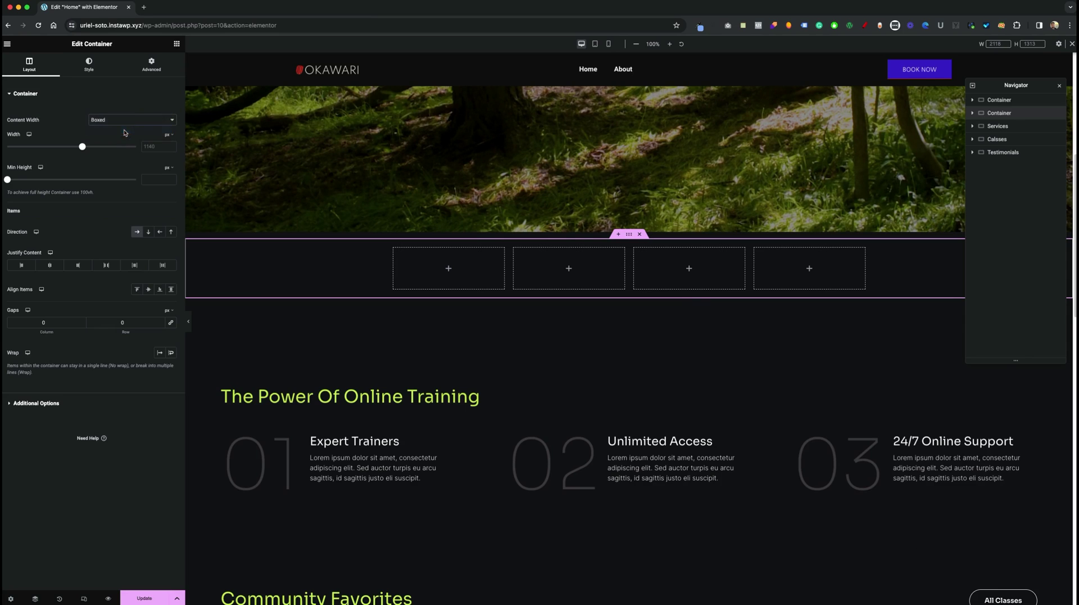
Unlink the new container's padding and set it to 100 px top and bottom, 20 px right and left.
{"action": "left_click", "coordinate": [148, 74]}
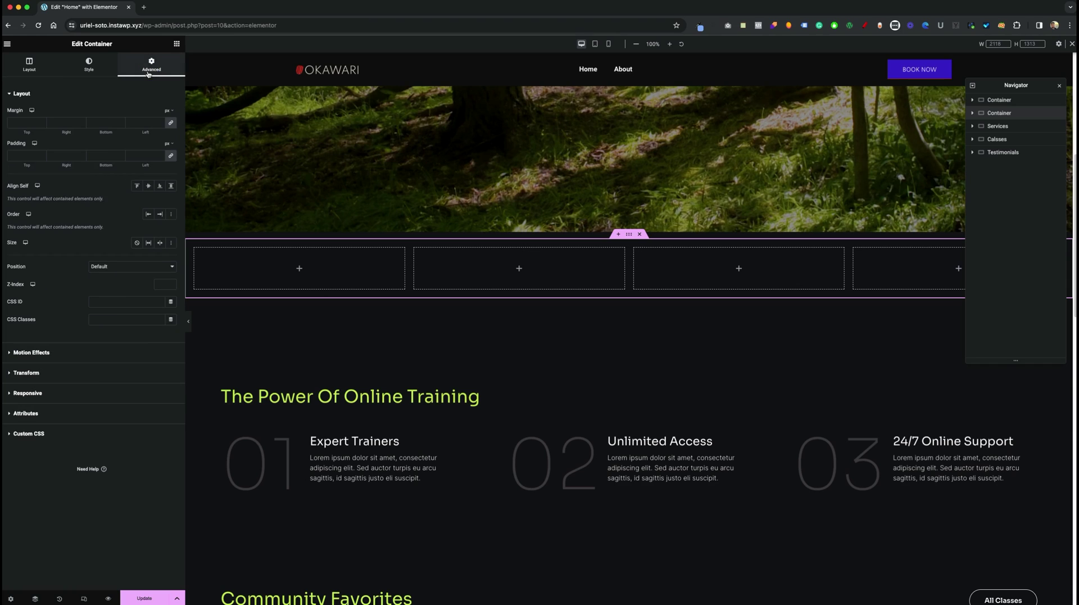
{"action": "left_click", "coordinate": [171, 155]}
{"action": "left_click", "coordinate": [16, 154]}
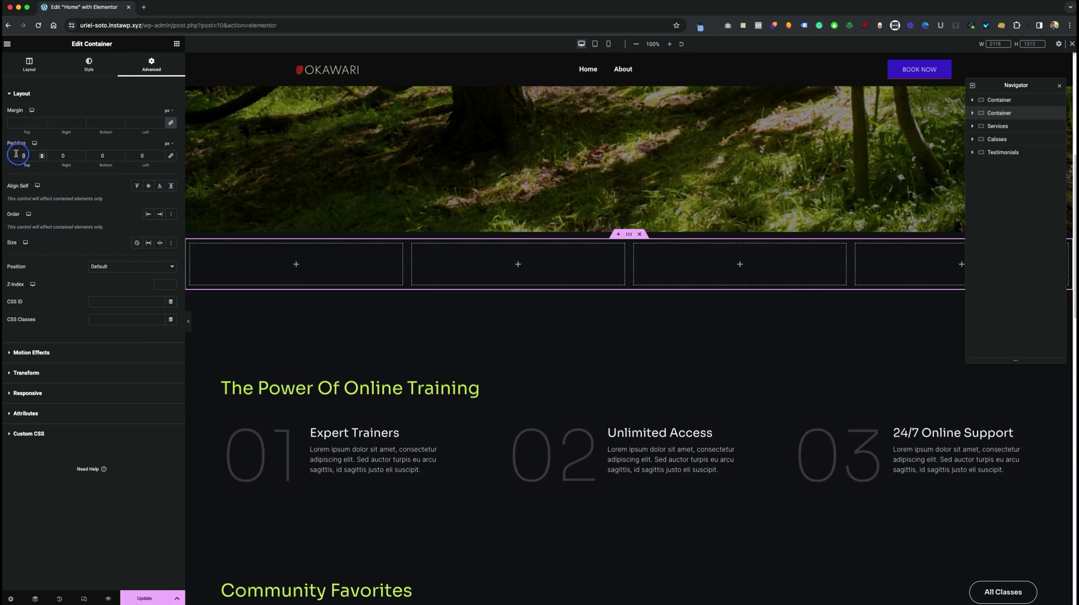
{"action": "type", "text": "100"}
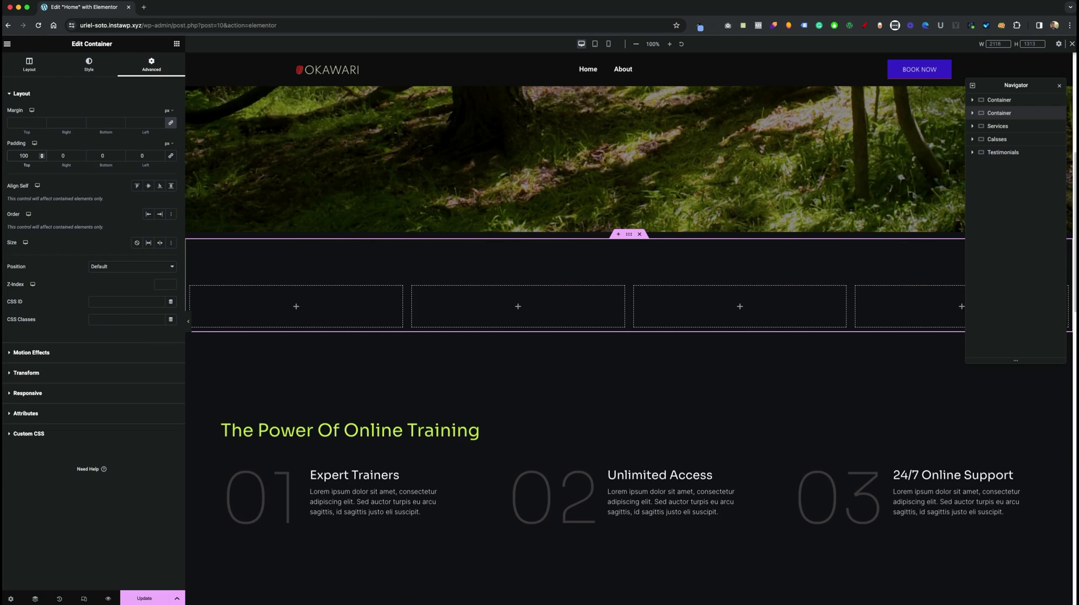
{"action": "key", "text": "Tab"}
{"action": "type", "text": "20"}
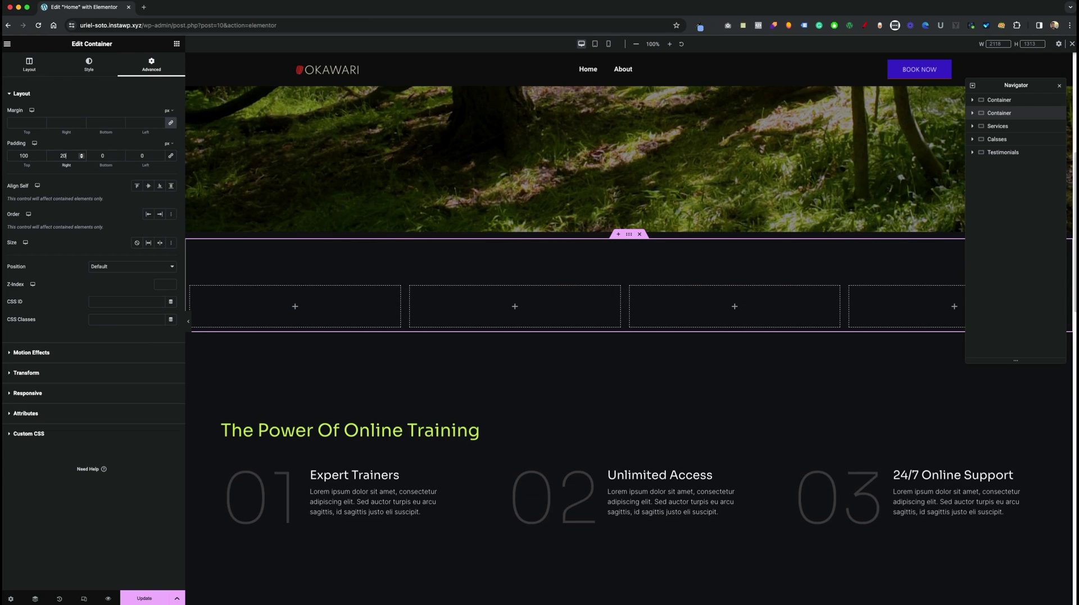
{"action": "type", "text": "100"}
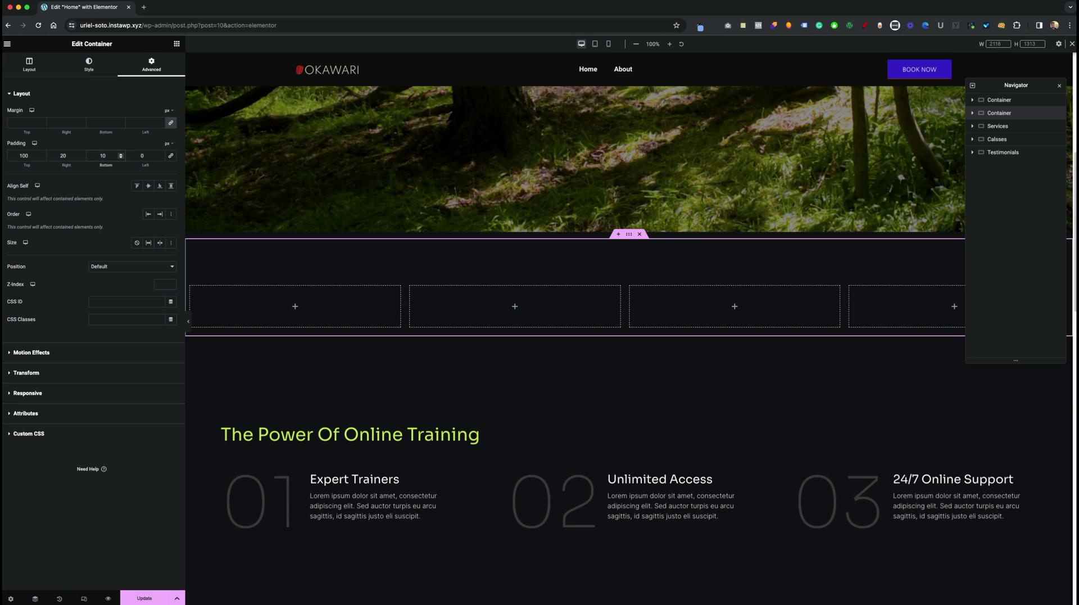
{"action": "key", "text": "Tab"}
{"action": "type", "text": "20"}
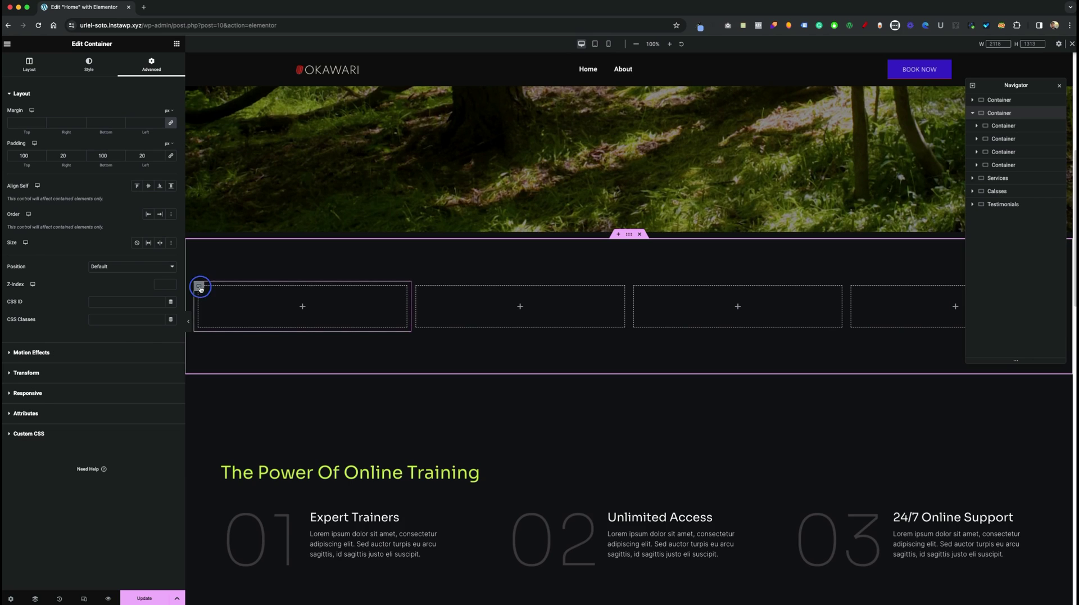
Give the first column container a minimum height of 380 px and zero padding on all sides.
{"action": "left_click", "coordinate": [200, 287]}
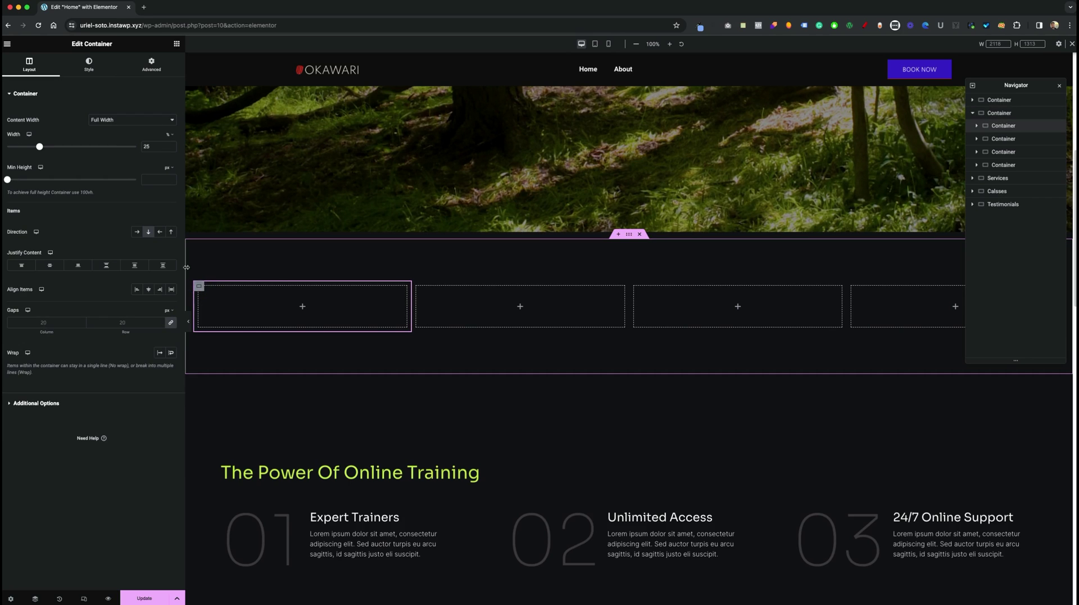
{"action": "left_click", "coordinate": [150, 181]}
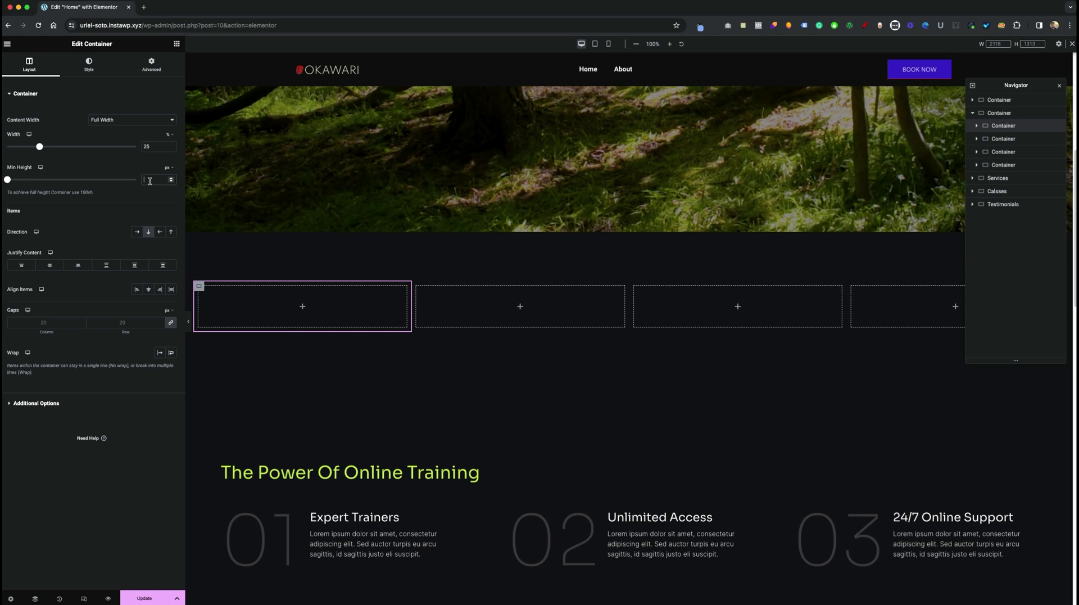
{"action": "type", "text": "380"}
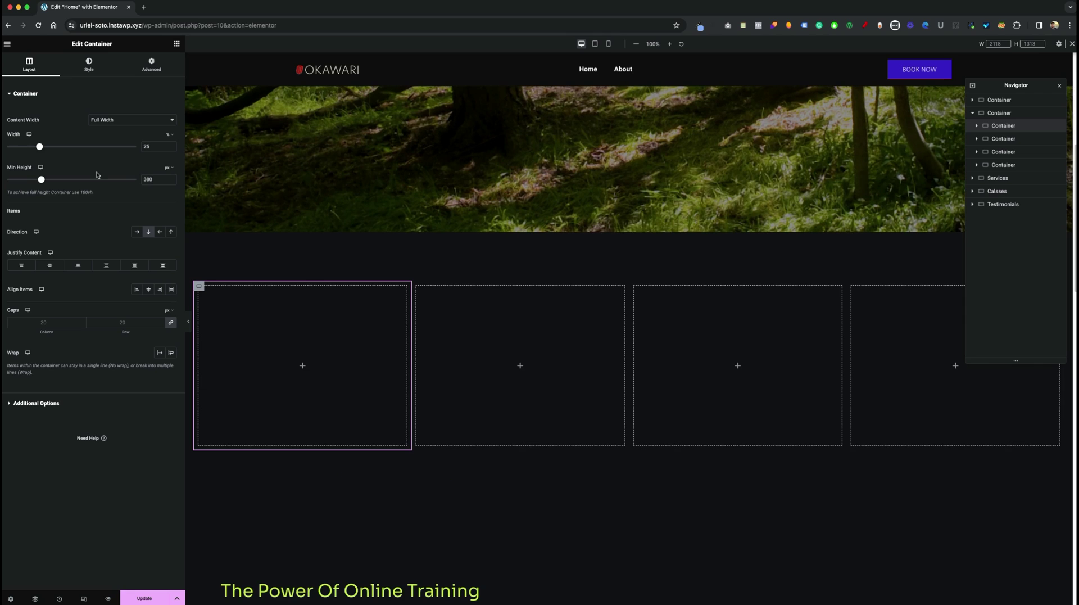
{"action": "left_click", "coordinate": [147, 70]}
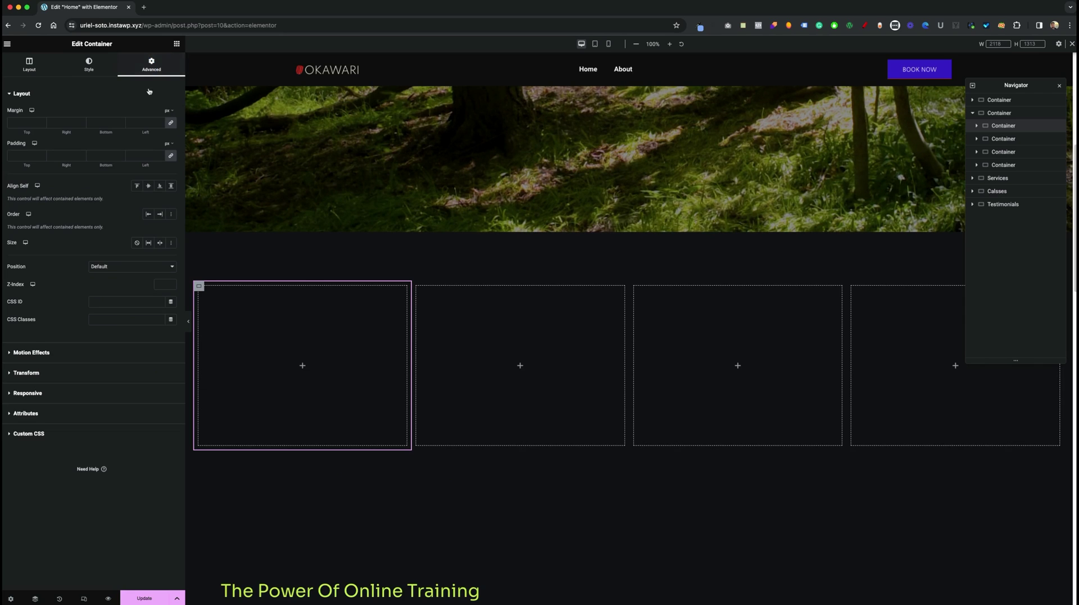
{"action": "left_click", "coordinate": [171, 157]}
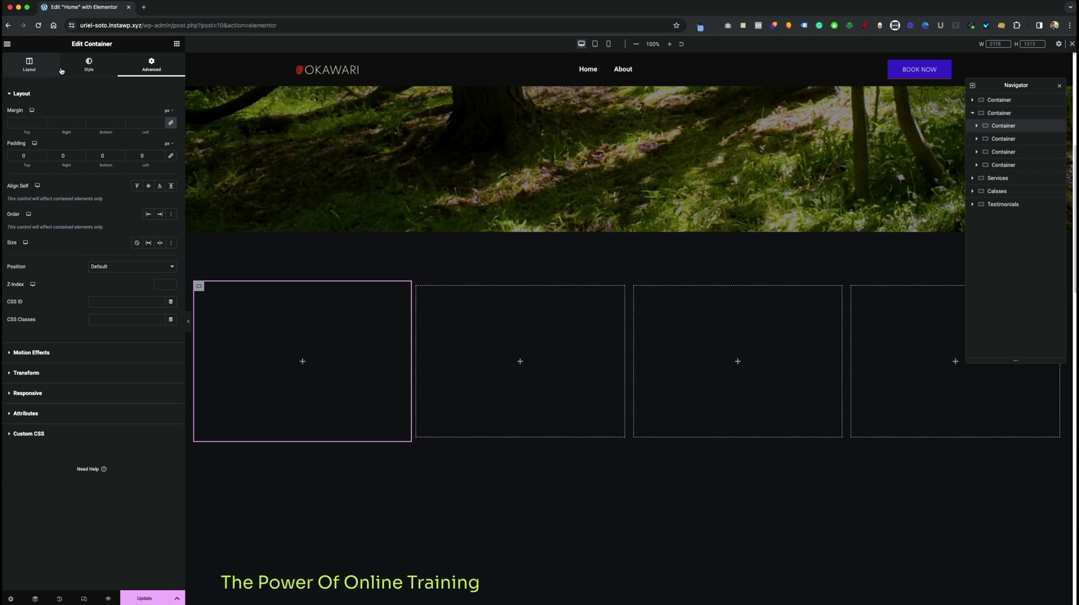
Give the first column a classic background using the forest bridge image from the media library, with display size Cover.
{"action": "left_click", "coordinate": [78, 68]}
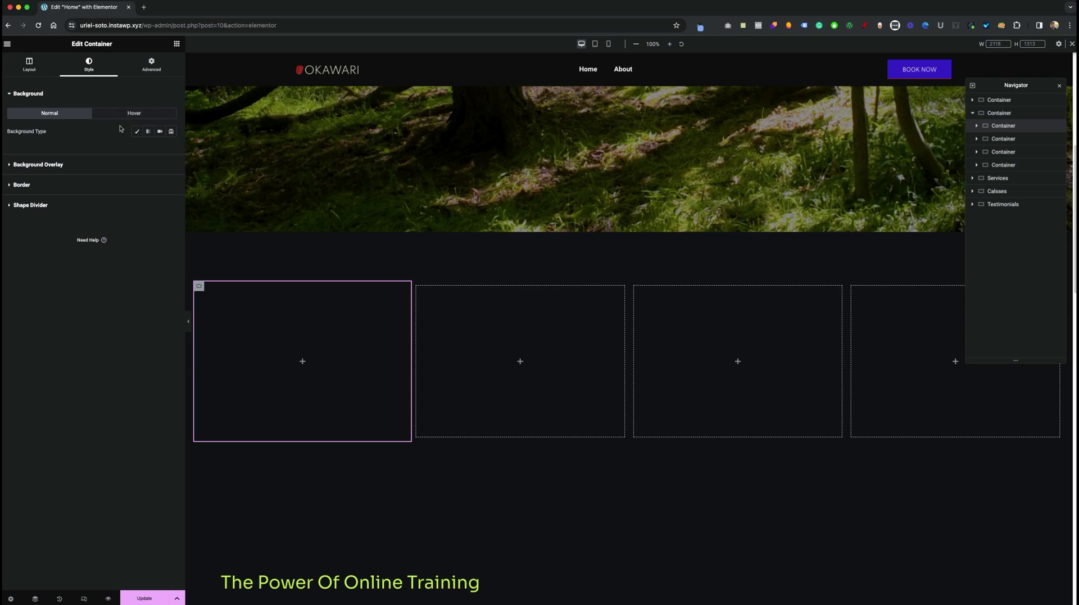
{"action": "left_click", "coordinate": [135, 132]}
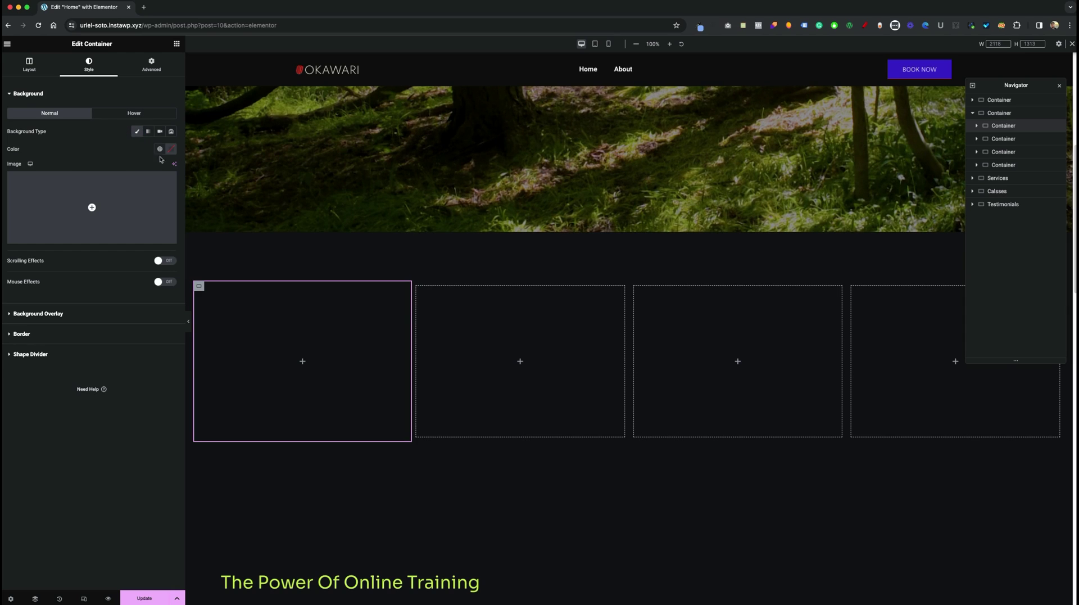
{"action": "left_click", "coordinate": [135, 201]}
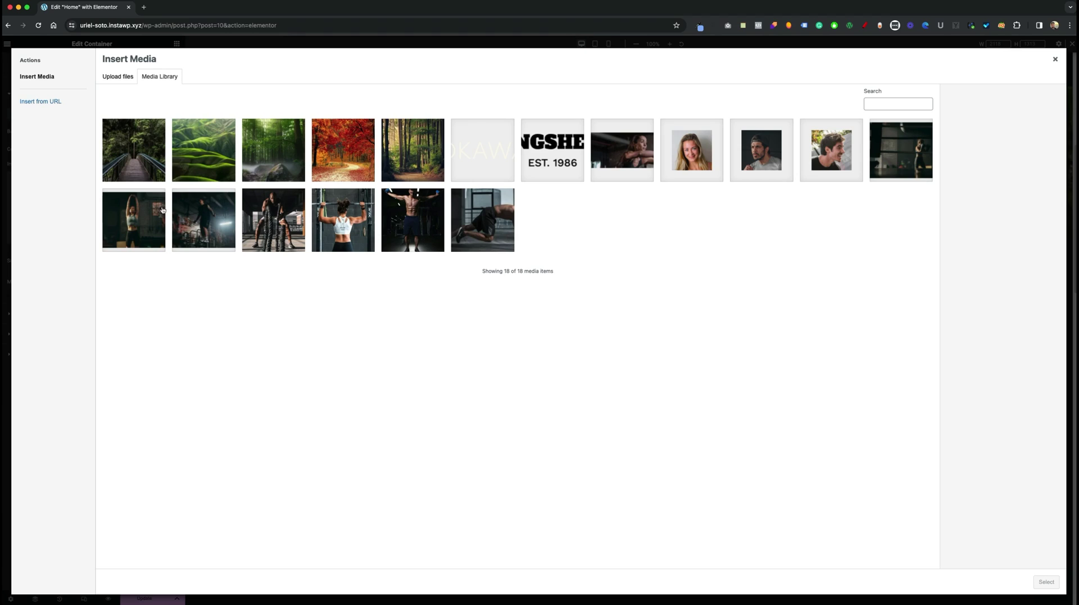
{"action": "left_click", "coordinate": [140, 179]}
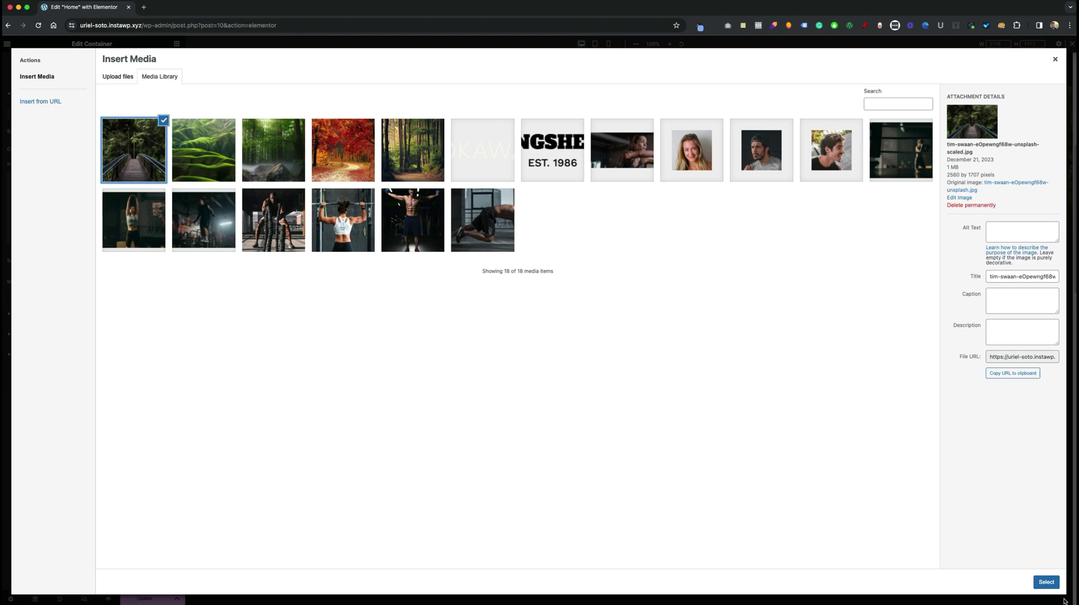
{"action": "left_click", "coordinate": [1046, 582]}
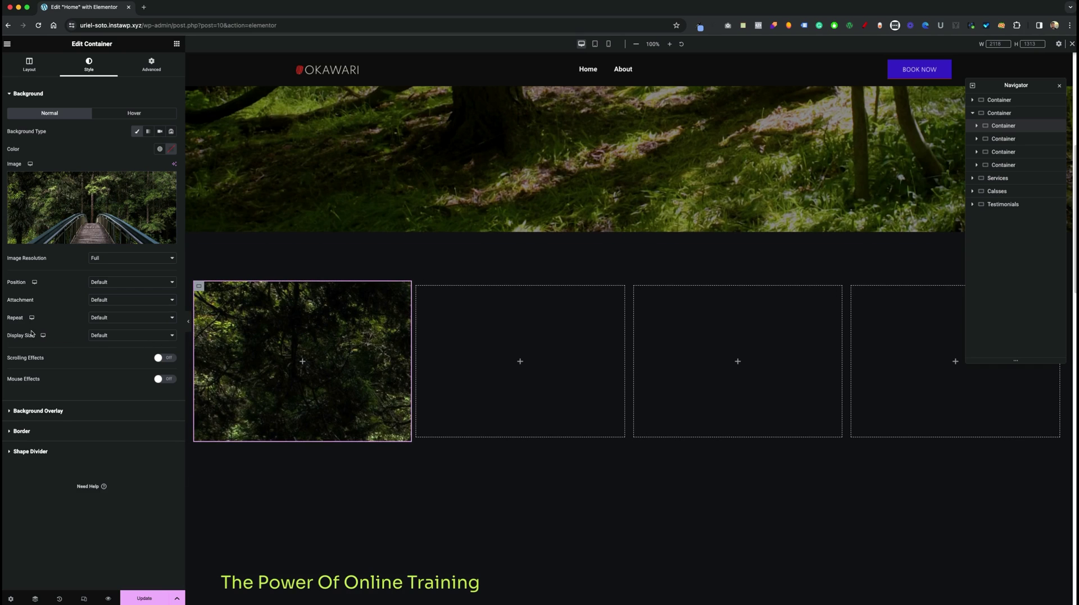
{"action": "left_click", "coordinate": [123, 337]}
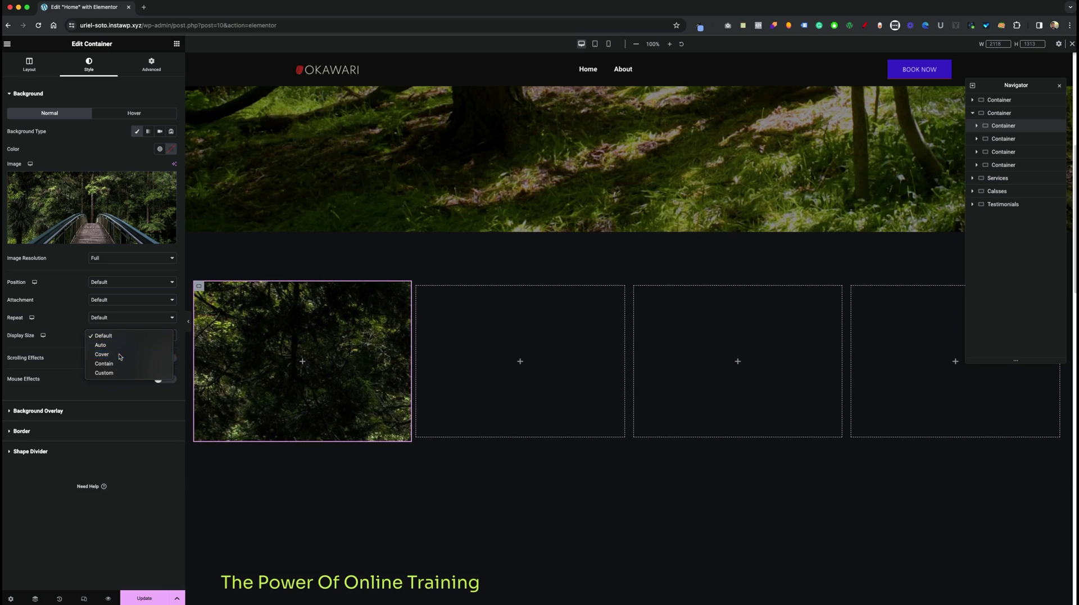
{"action": "left_click", "coordinate": [118, 356]}
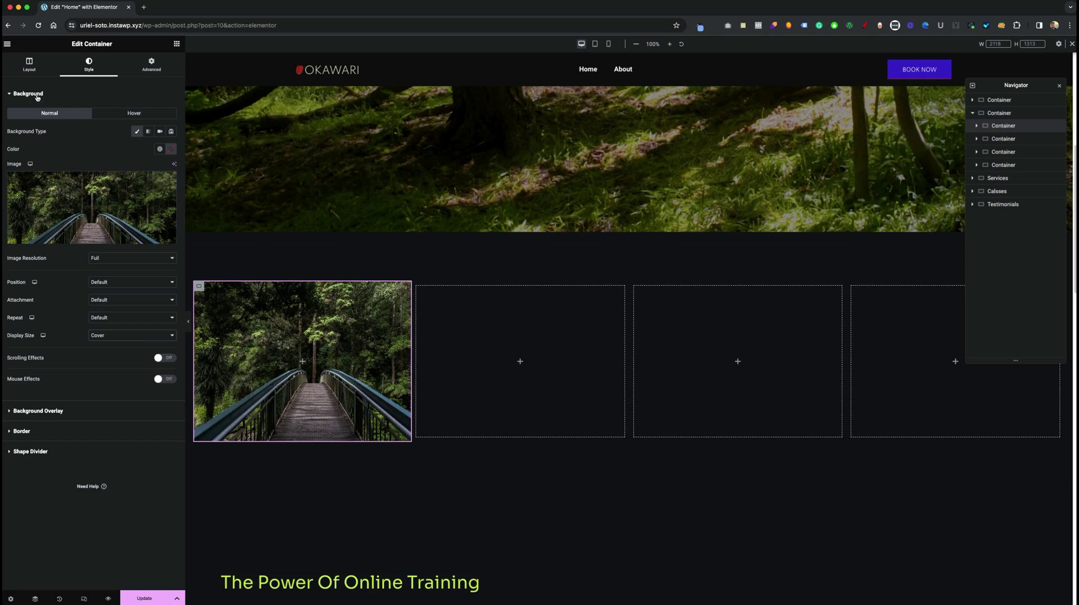
Nest a new container inside the first card and justify the card's content to the end so it sits at the bottom.
{"action": "left_click", "coordinate": [177, 44]}
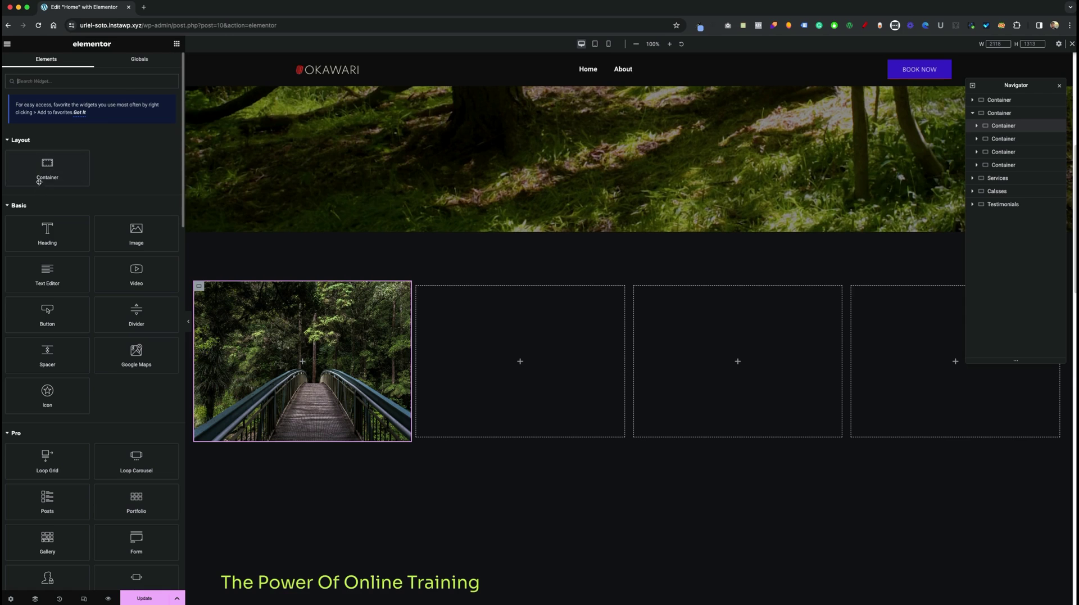
{"action": "left_click_drag", "start_coordinate": [39, 181], "coordinate": [282, 327]}
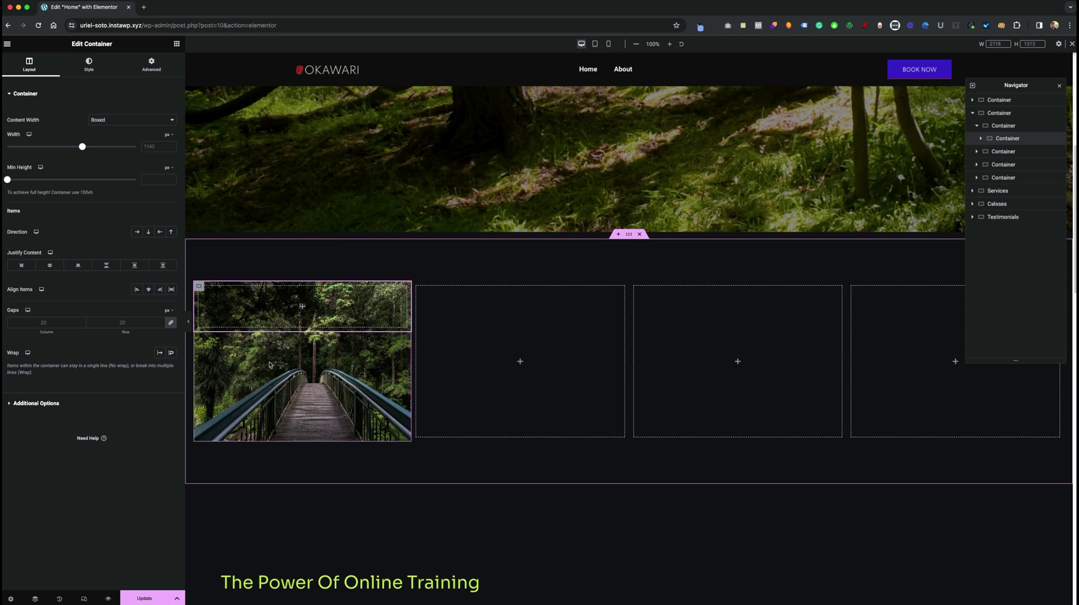
{"action": "left_click", "coordinate": [1002, 127]}
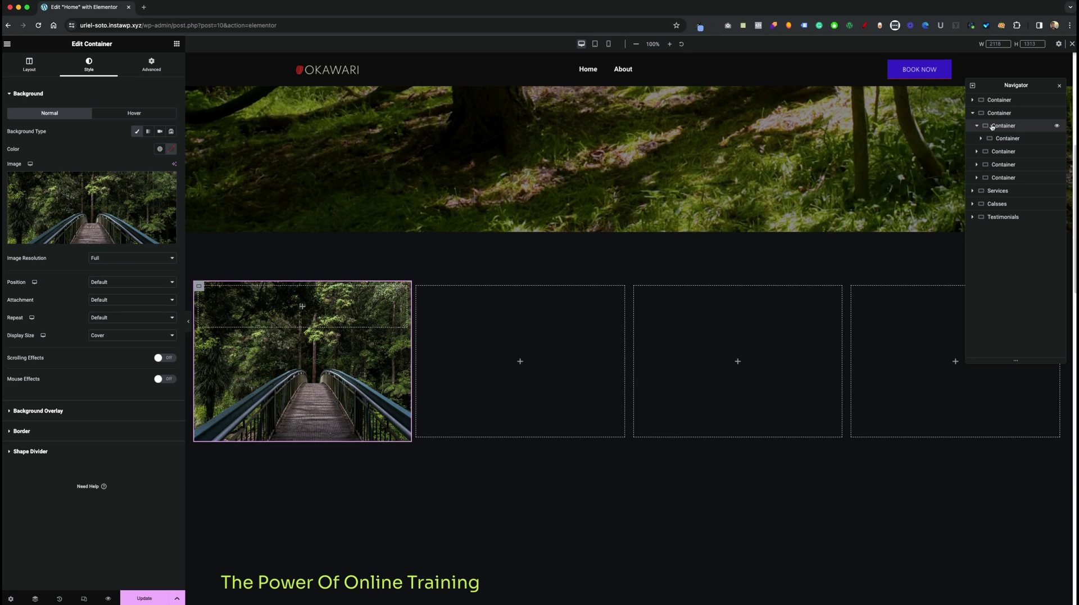
{"action": "left_click", "coordinate": [29, 64]}
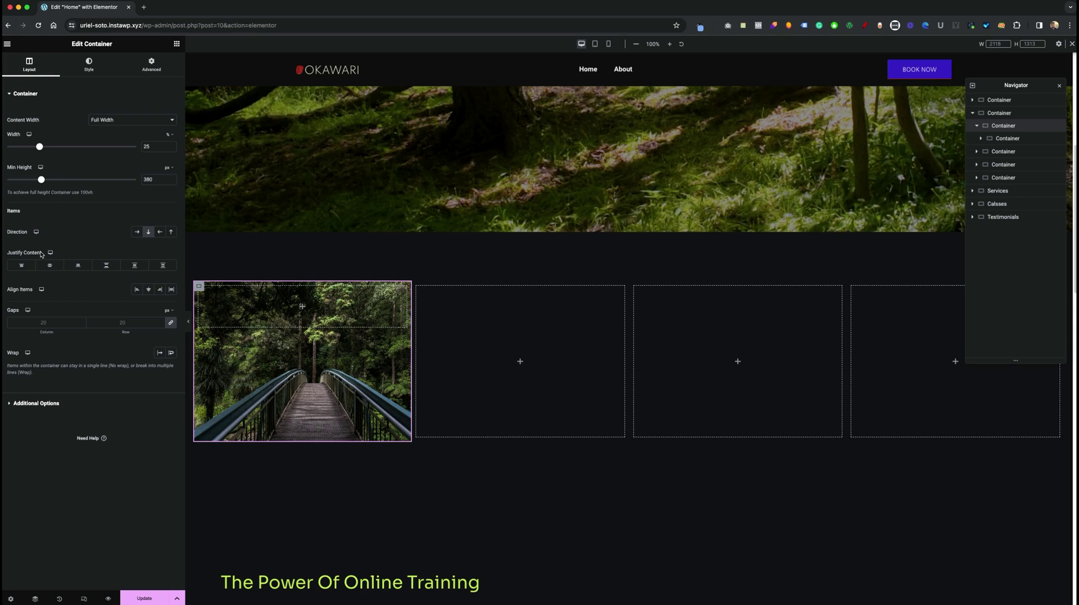
{"action": "left_click", "coordinate": [78, 265]}
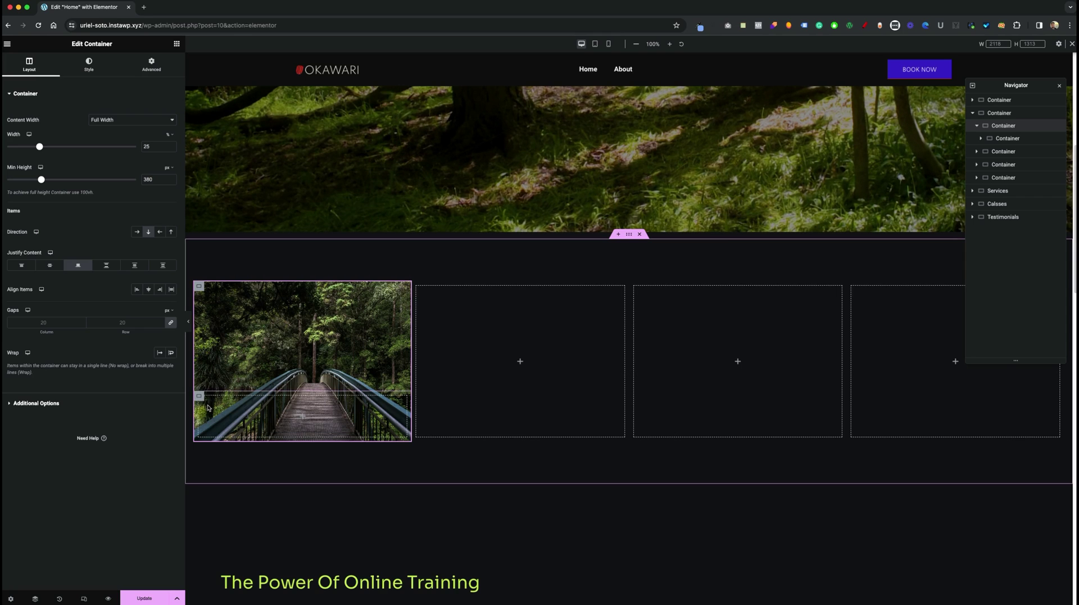
Add a Heading widget to the nested container of the first card with the title "Card Headline".
{"action": "left_click", "coordinate": [176, 44]}
{"action": "left_click_drag", "start_coordinate": [47, 233], "coordinate": [259, 430]}
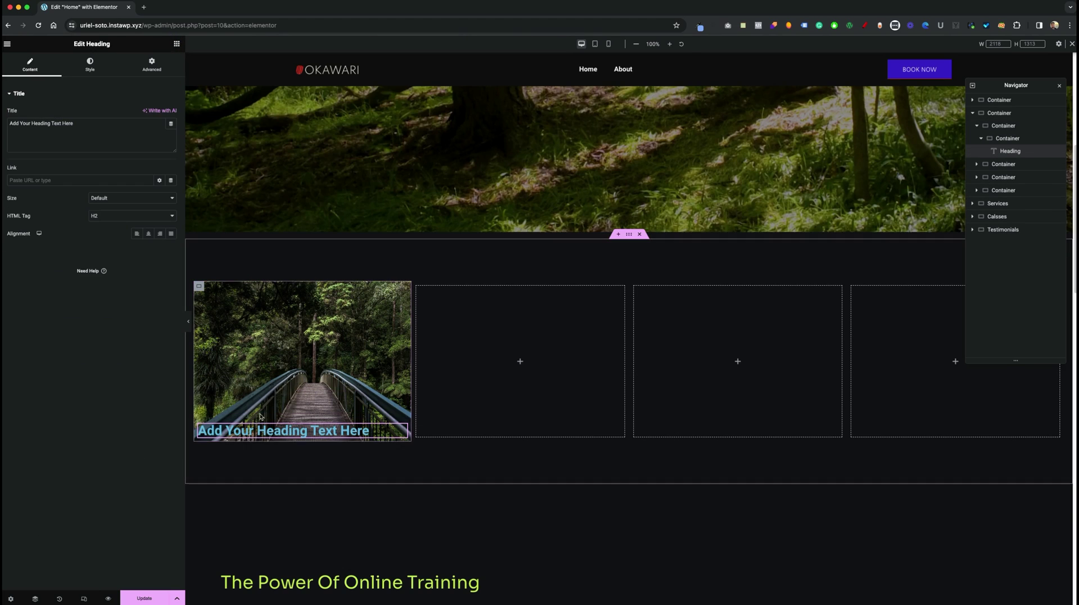
{"action": "triple_click", "coordinate": [96, 138]}
{"action": "key", "text": "BackSpace"}
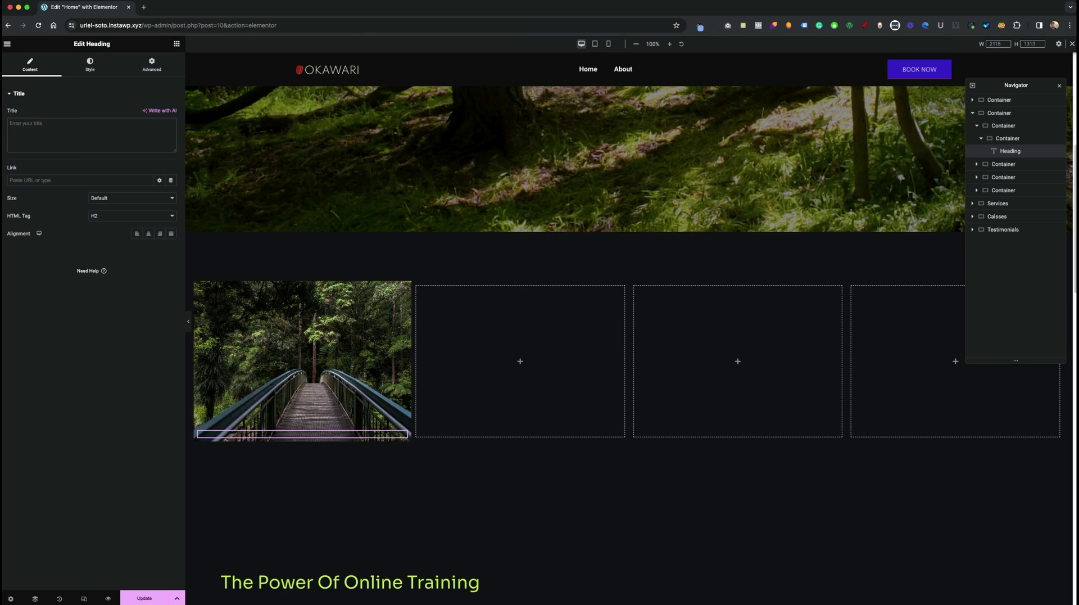
{"action": "type", "text": "Card Headline"}
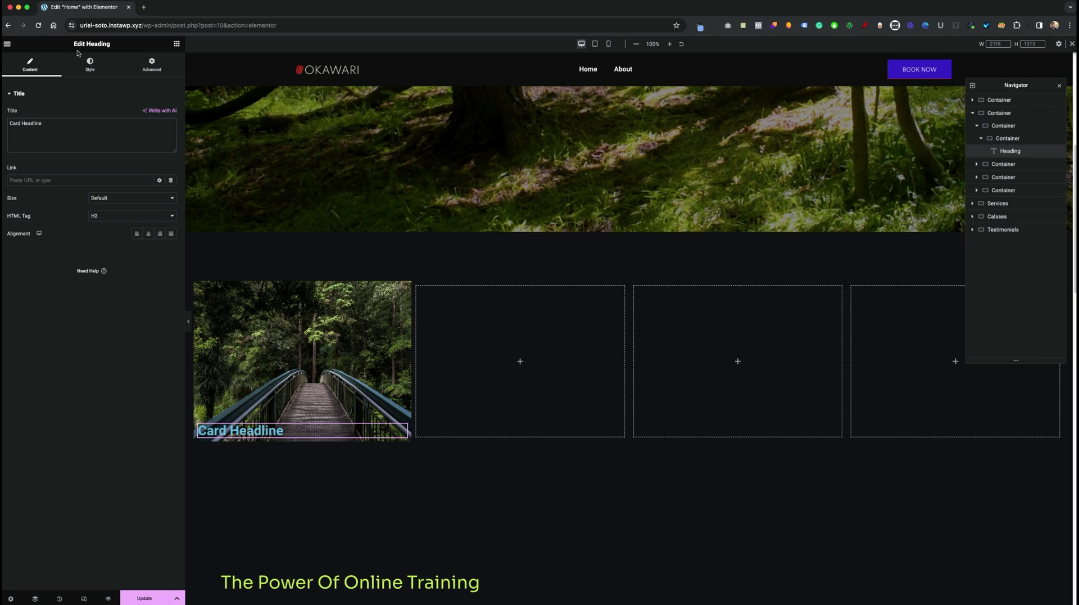
Change the text color of the "Card Headline" heading to white.
{"action": "left_click", "coordinate": [89, 63]}
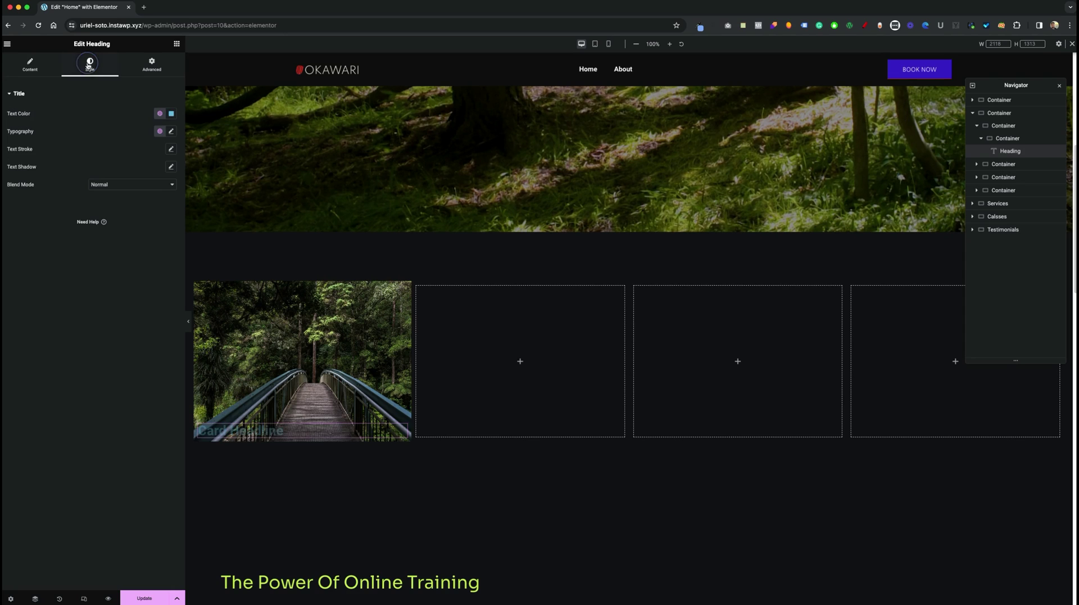
{"action": "left_click", "coordinate": [171, 113]}
{"action": "left_click_drag", "start_coordinate": [148, 164], "coordinate": [123, 148]}
{"action": "left_click", "coordinate": [93, 128]}
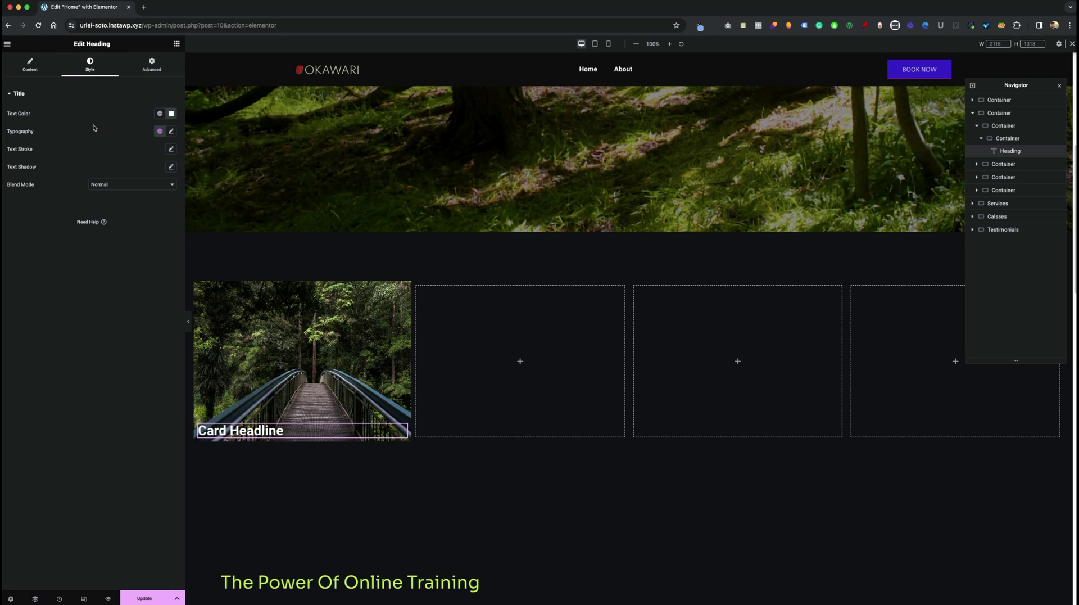
Add a Text Editor widget below the "Card Headline" heading in the first card's nested container.
{"action": "left_click", "coordinate": [176, 45]}
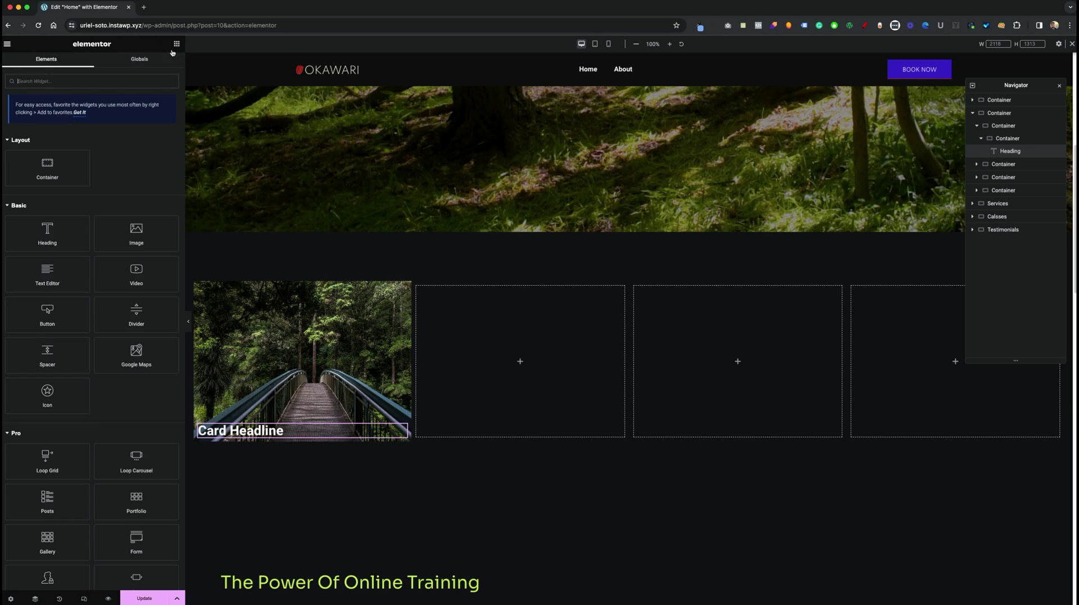
{"action": "left_click_drag", "start_coordinate": [49, 278], "coordinate": [256, 440]}
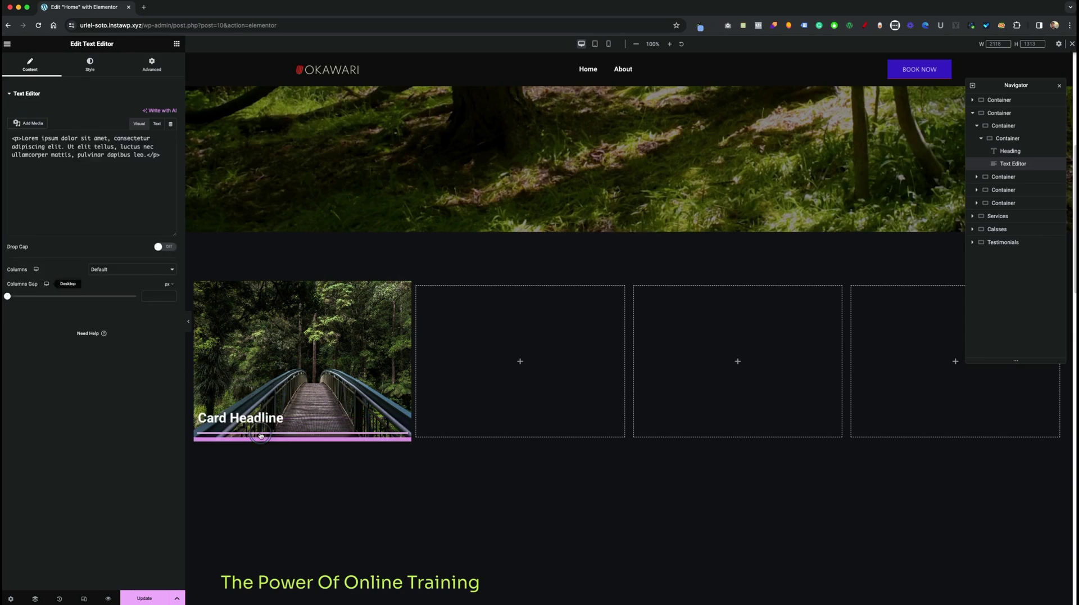
Set the text color of the first card's paragraph text to white (#FFFFFF).
{"action": "left_click", "coordinate": [82, 67]}
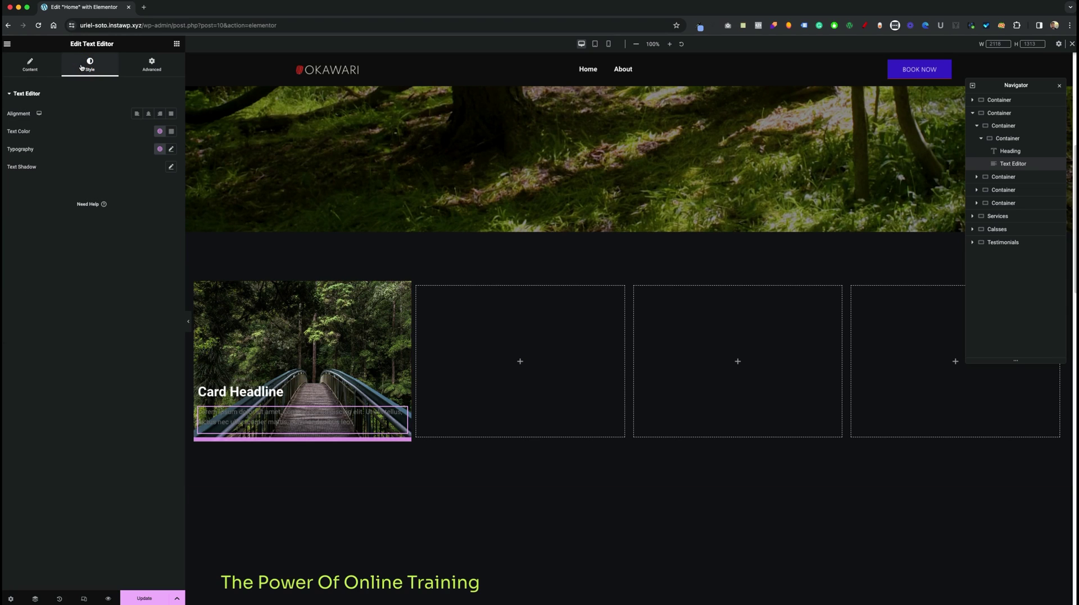
{"action": "left_click", "coordinate": [172, 132]}
{"action": "left_click_drag", "start_coordinate": [139, 179], "coordinate": [96, 152]}
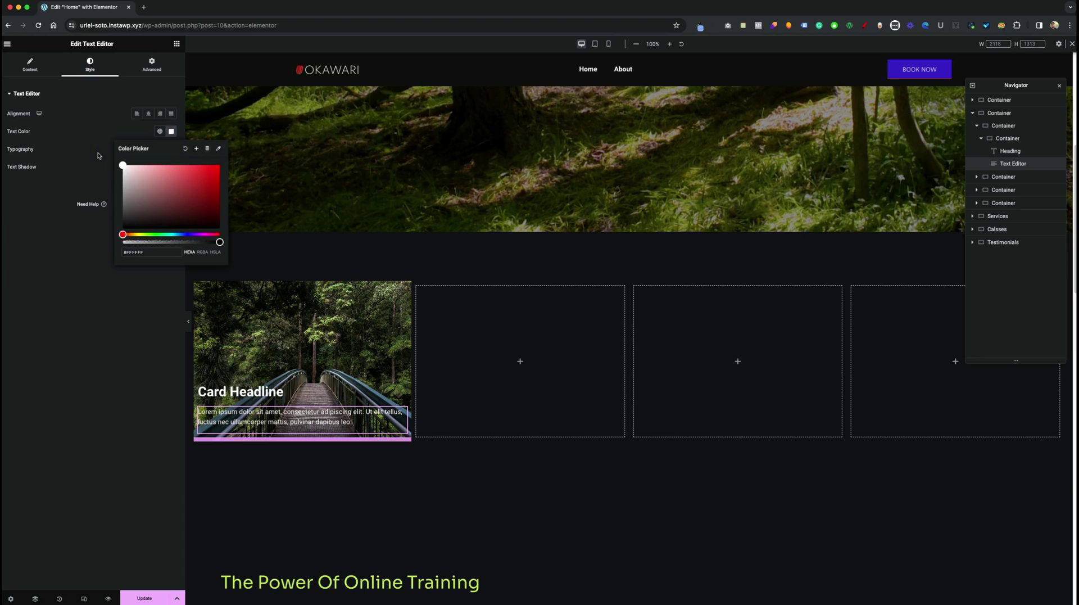
{"action": "left_click", "coordinate": [94, 146]}
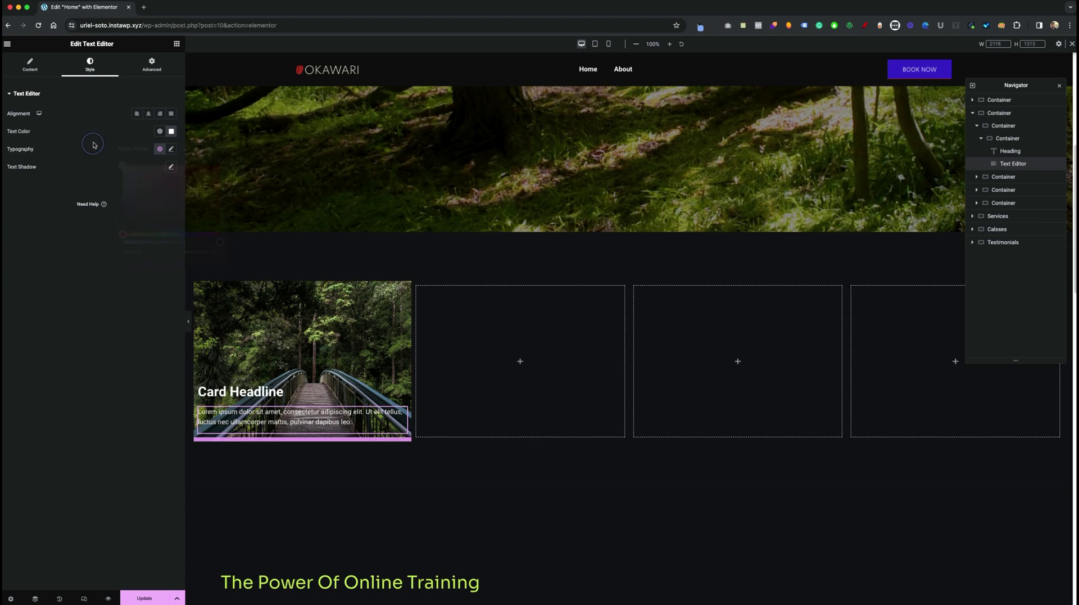
Add a Button widget below the first card's paragraph text and make its background color fully transparent.
{"action": "left_click", "coordinate": [178, 45]}
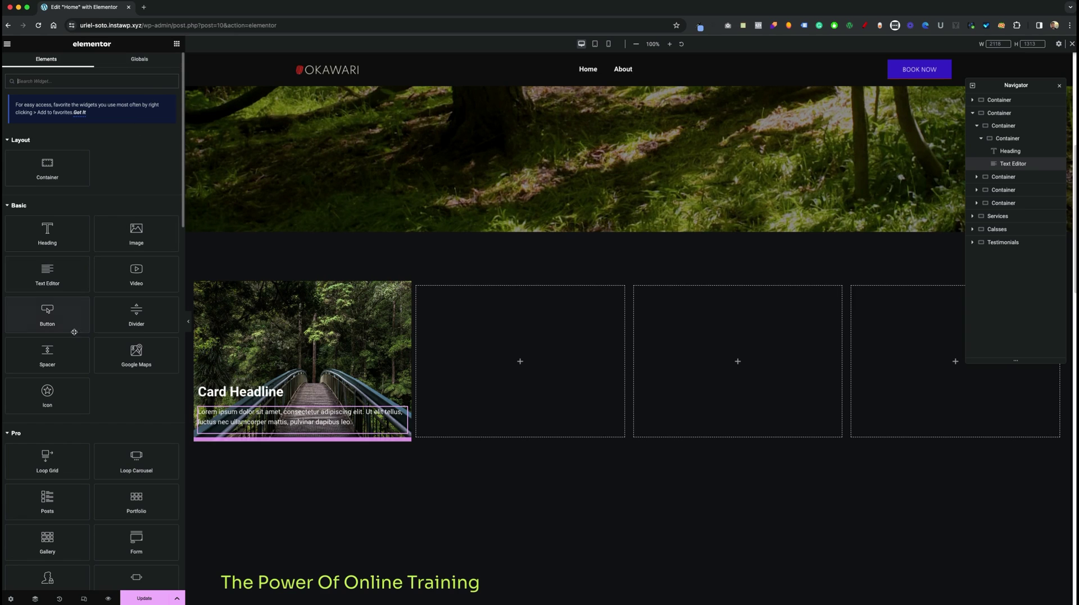
{"action": "left_click_drag", "start_coordinate": [50, 313], "coordinate": [275, 431]}
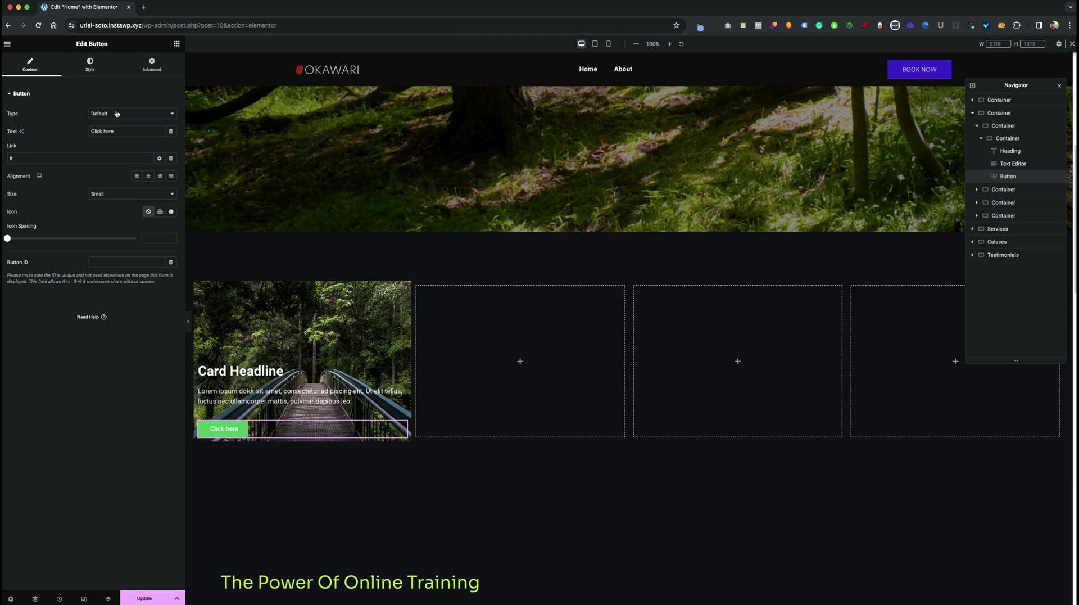
{"action": "left_click", "coordinate": [88, 72]}
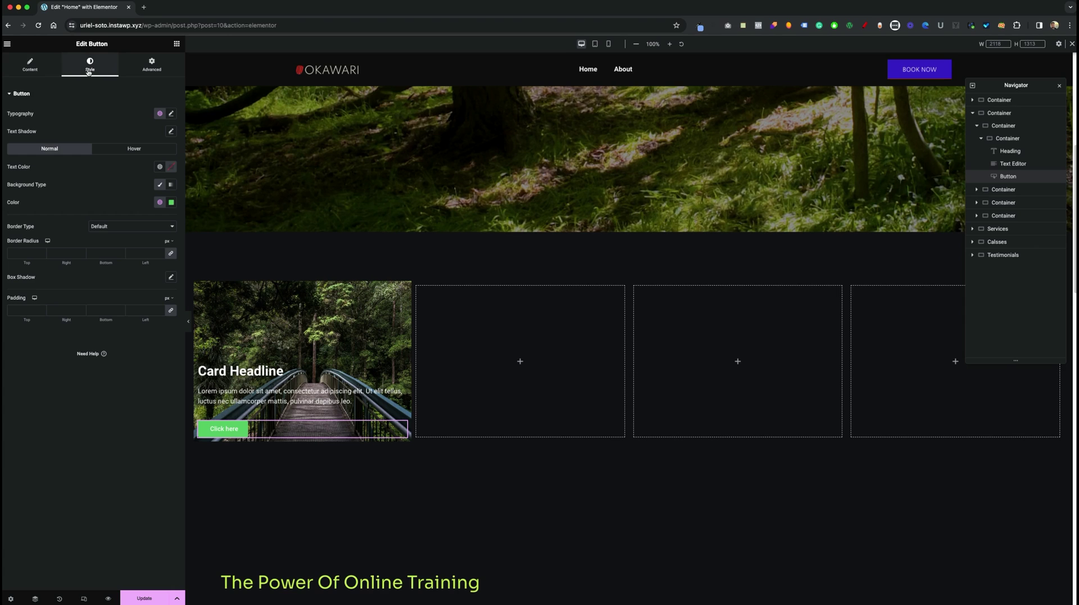
{"action": "left_click", "coordinate": [171, 202]}
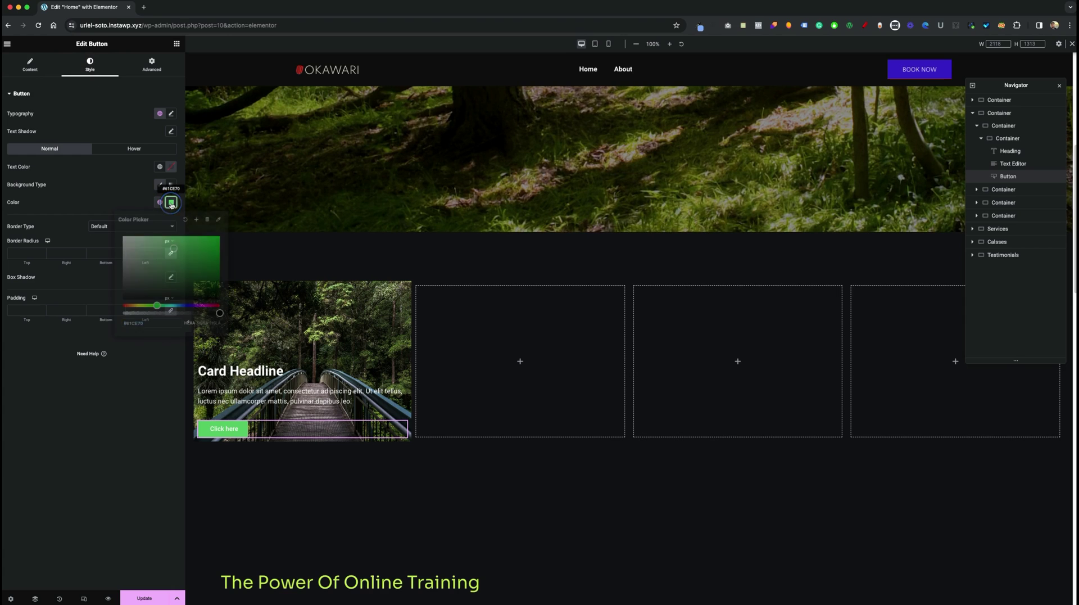
{"action": "left_click_drag", "start_coordinate": [132, 313], "coordinate": [121, 312]}
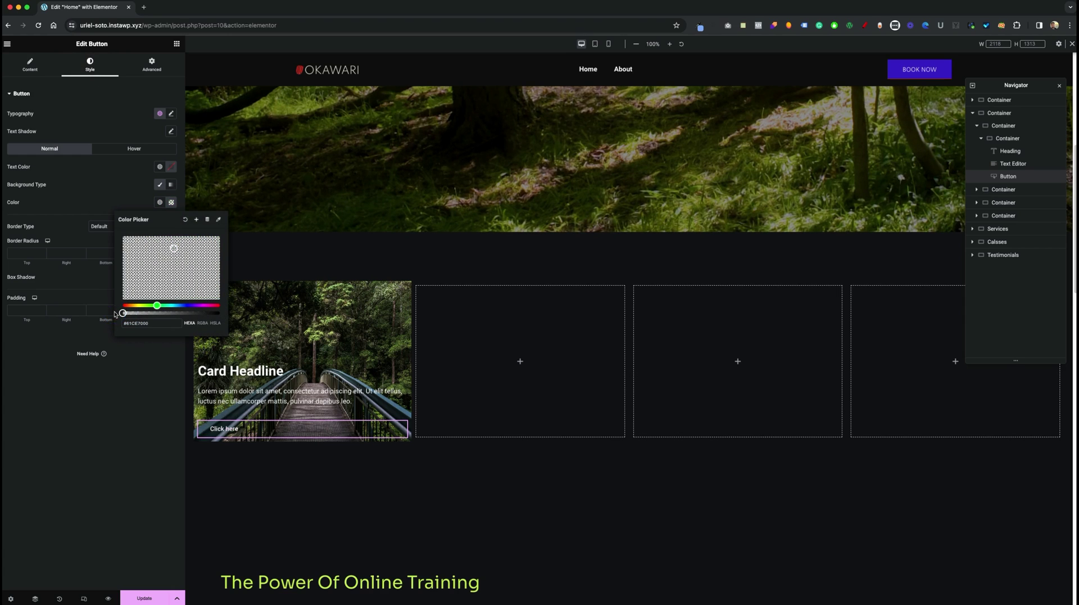
{"action": "left_click", "coordinate": [83, 212]}
Give the first card's button a solid white border 2 px wide with a border radius of 100 px.
{"action": "left_click", "coordinate": [140, 254]}
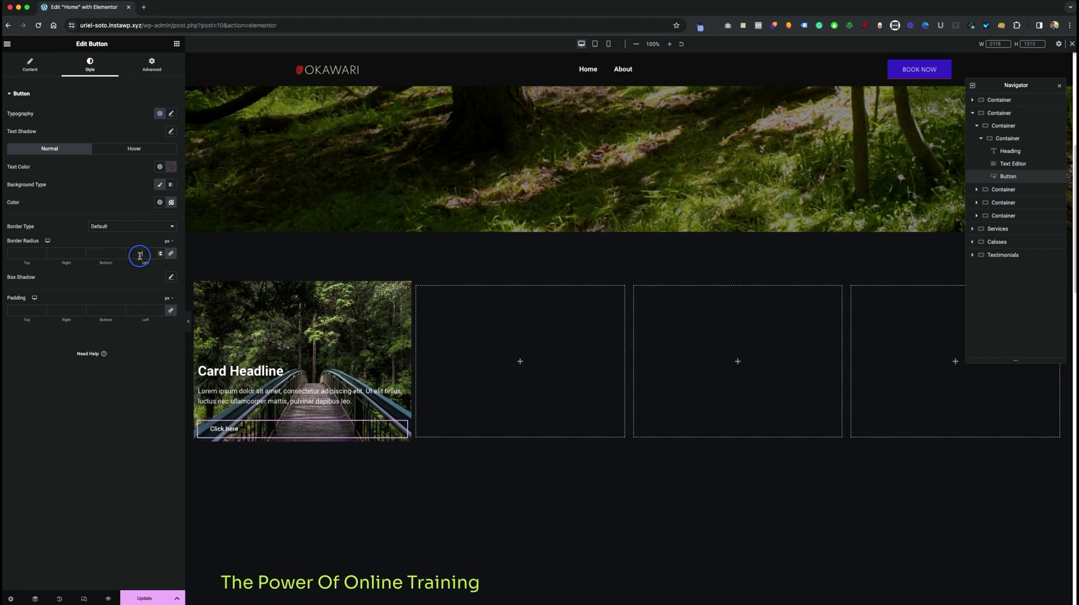
{"action": "type", "text": "100"}
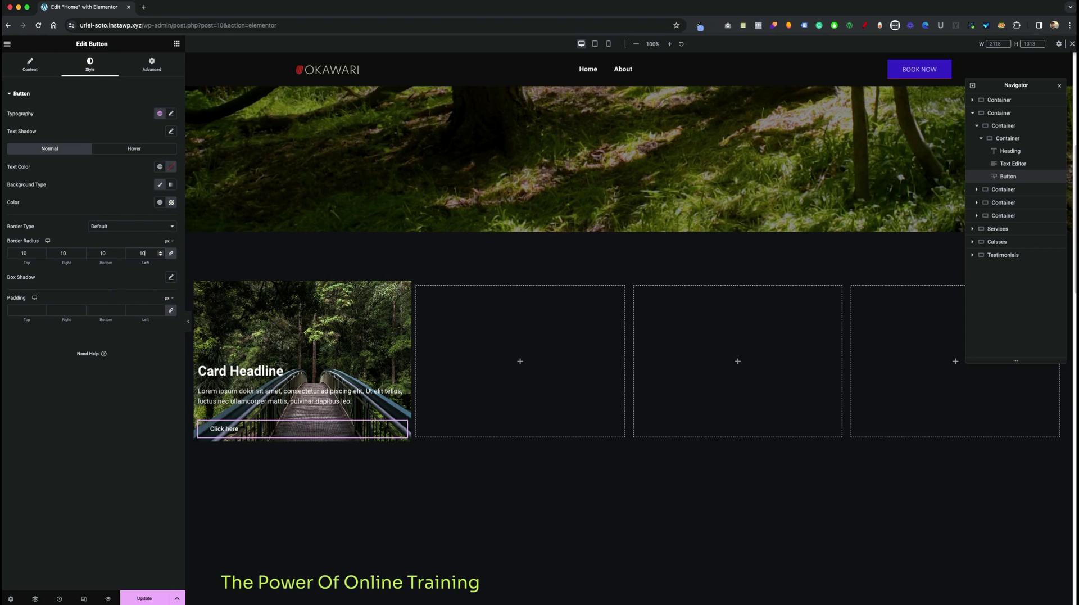
{"action": "left_click", "coordinate": [130, 229]}
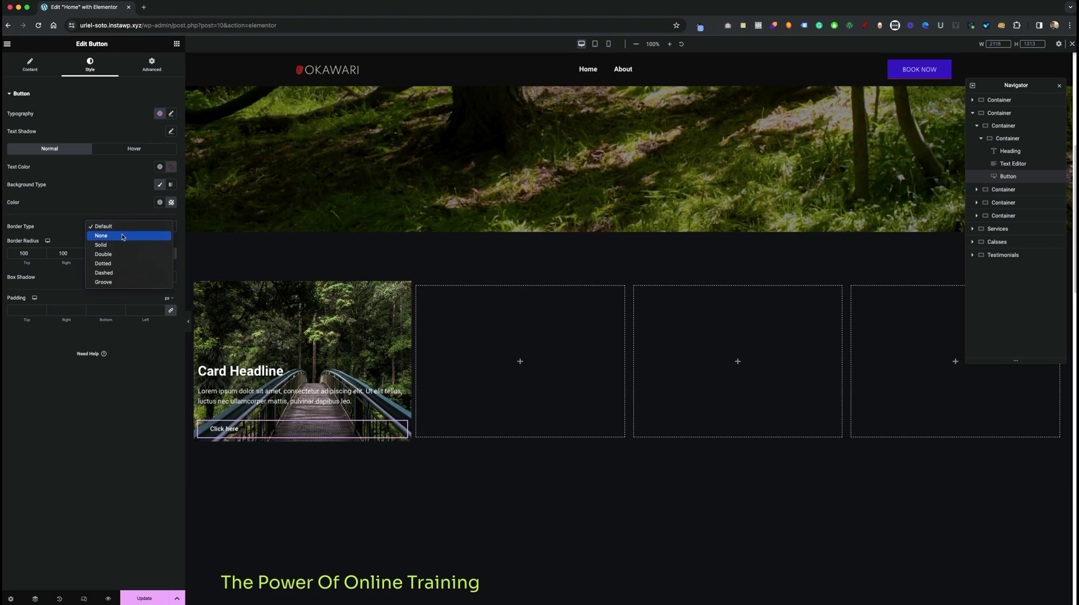
{"action": "left_click", "coordinate": [121, 244]}
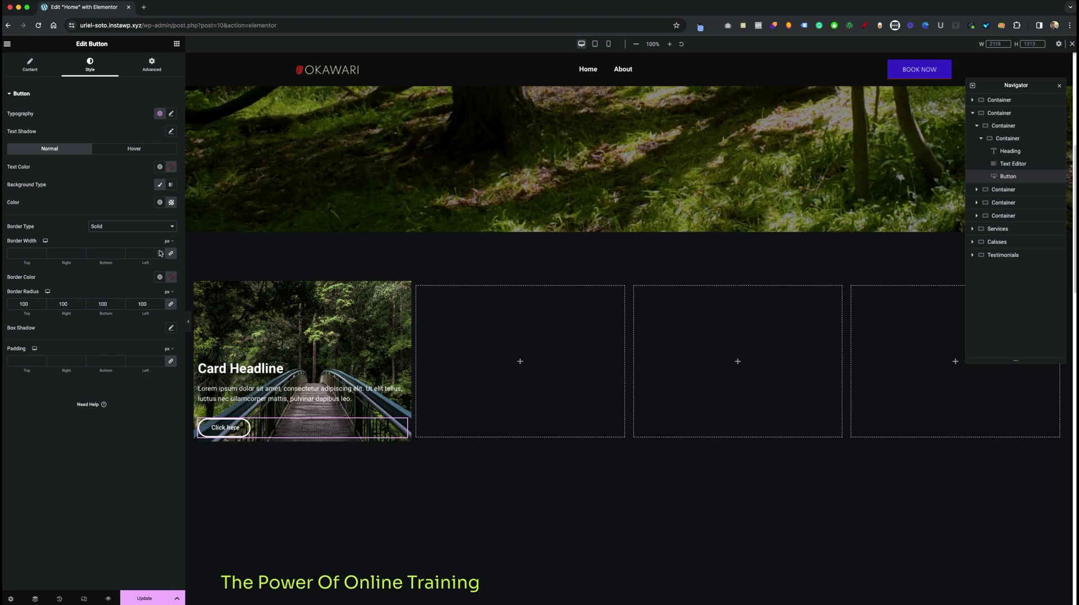
{"action": "left_click", "coordinate": [160, 251]}
{"action": "left_click", "coordinate": [161, 252]}
{"action": "left_click", "coordinate": [171, 277]}
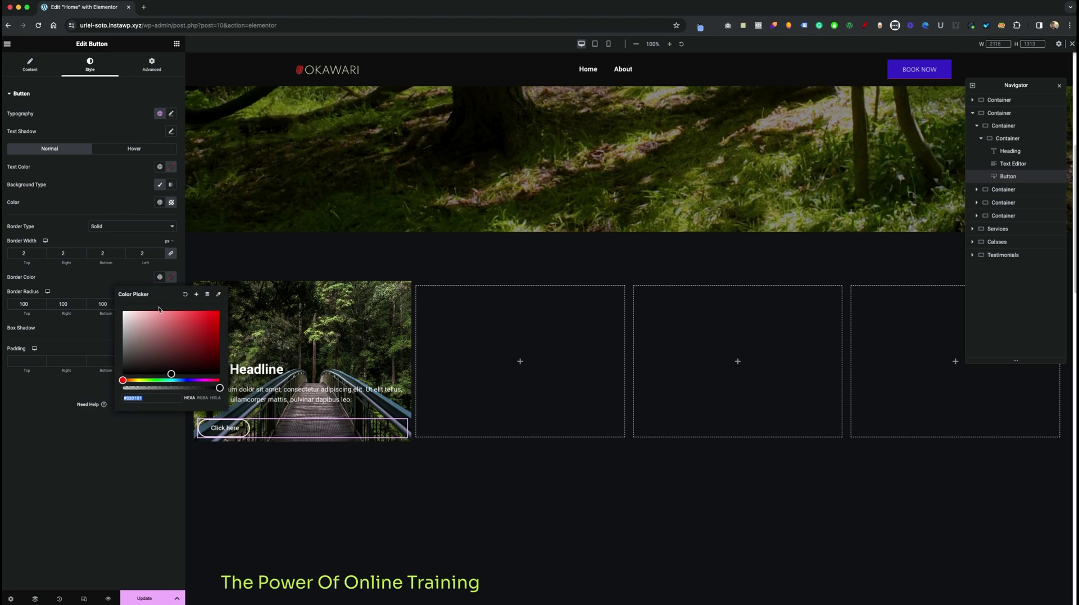
{"action": "left_click", "coordinate": [86, 284]}
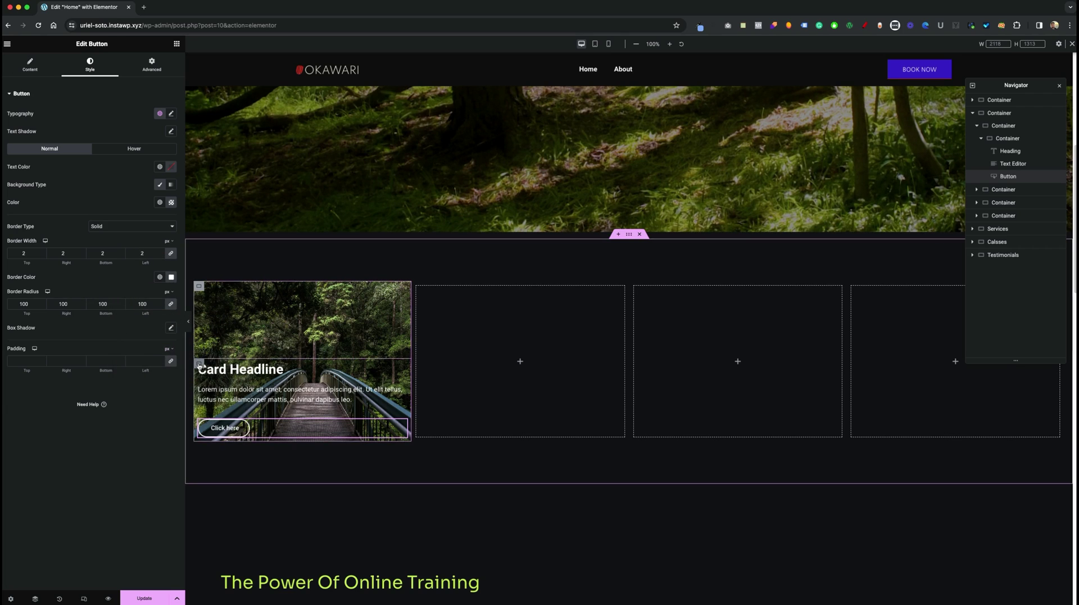
Set the padding of the first card's nested container to 30 px top and bottom and 20 px right and left.
{"action": "left_click", "coordinate": [199, 364]}
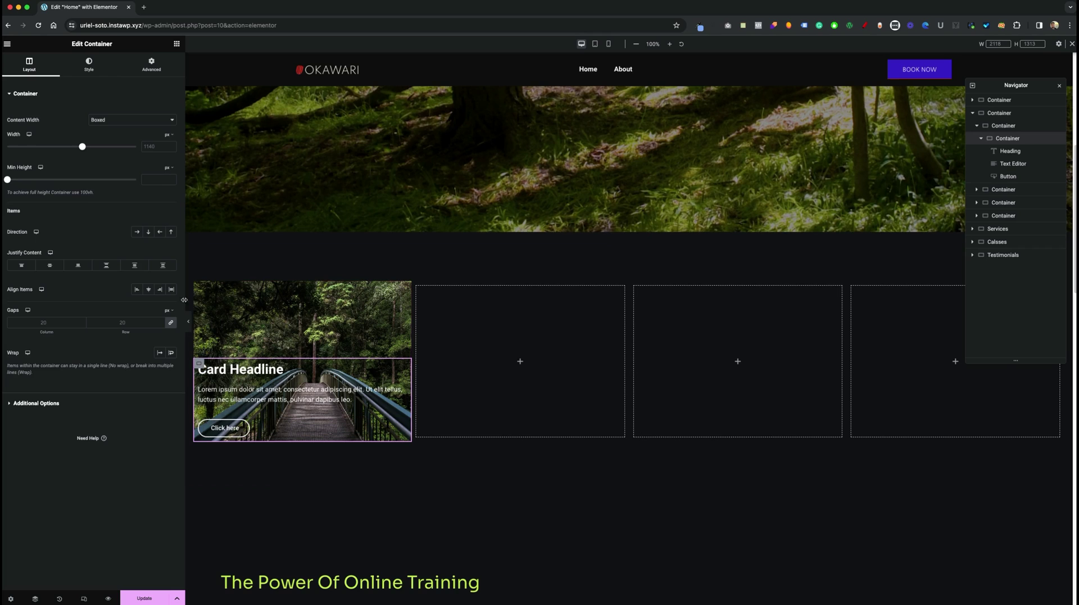
{"action": "left_click", "coordinate": [150, 67]}
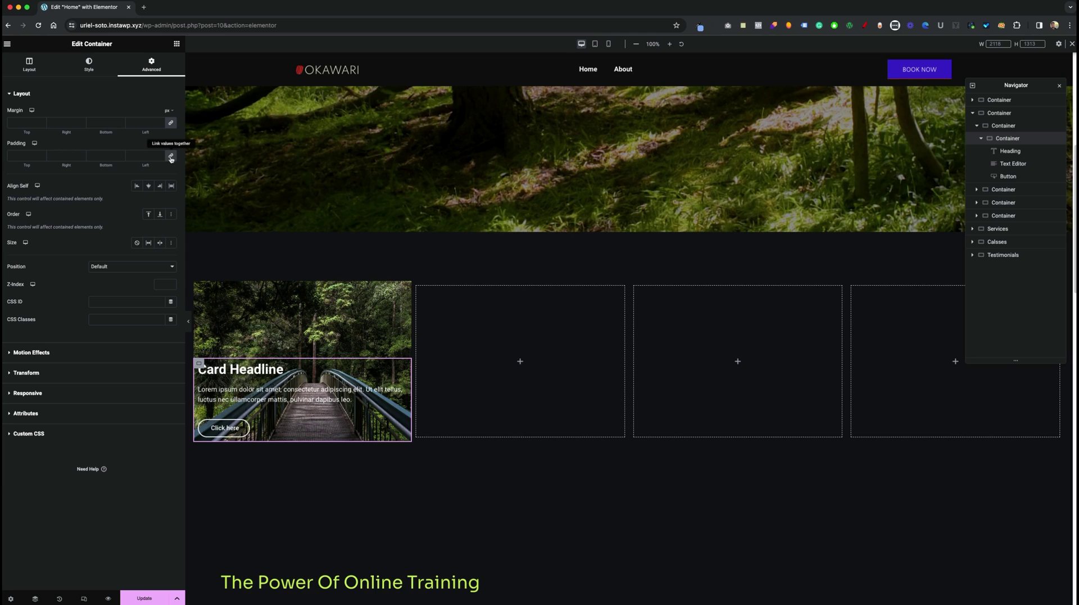
{"action": "left_click", "coordinate": [24, 156]}
{"action": "type", "text": "0"}
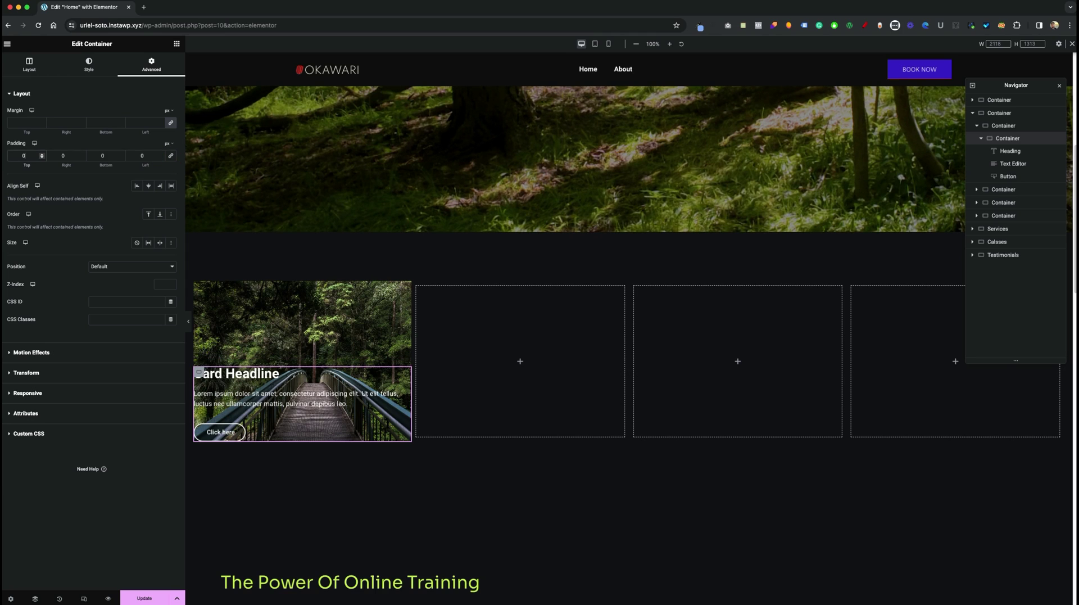
{"action": "type", "text": "30"}
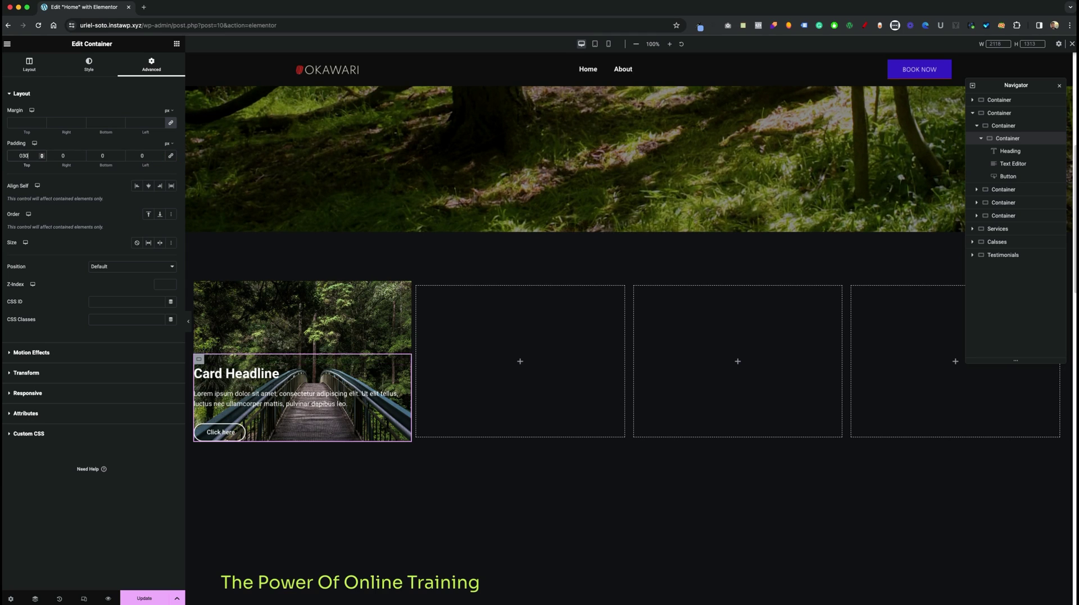
{"action": "key", "text": "Tab"}
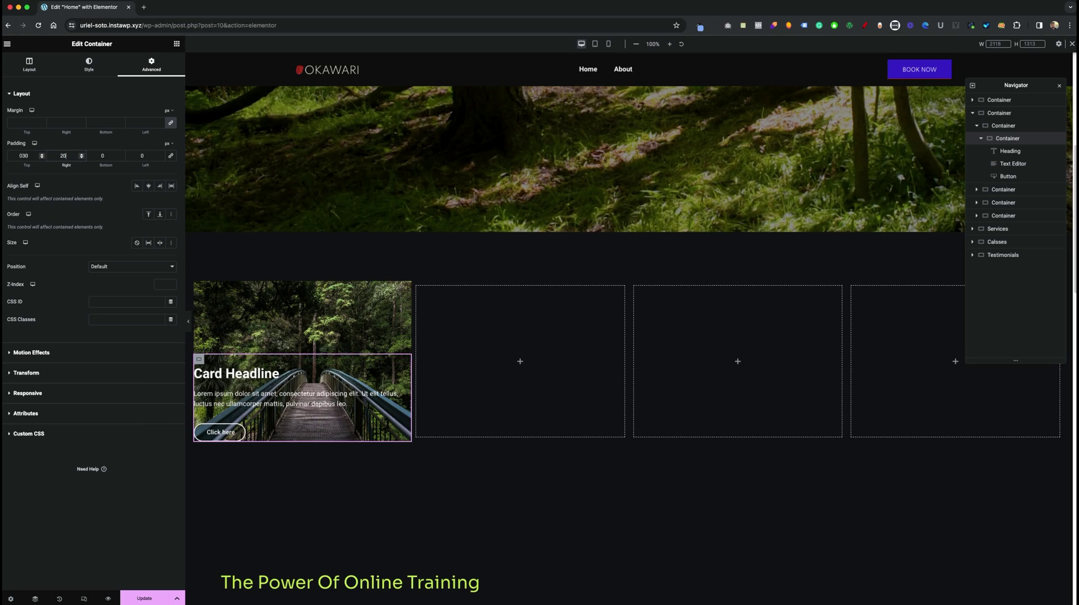
{"action": "type", "text": "20"}
{"action": "key", "text": "Tab"}
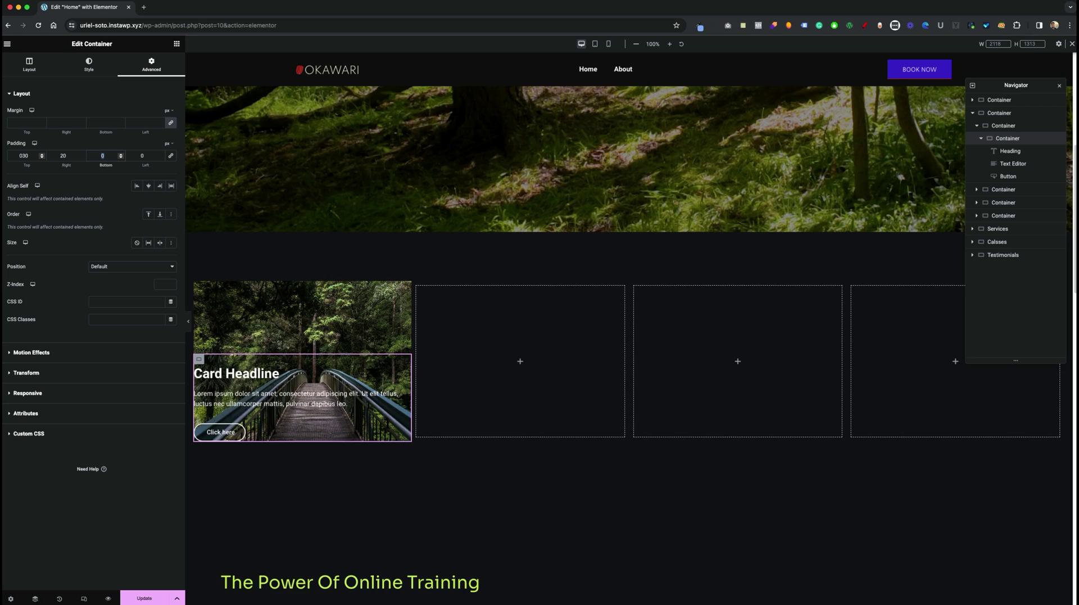
{"action": "type", "text": "30"}
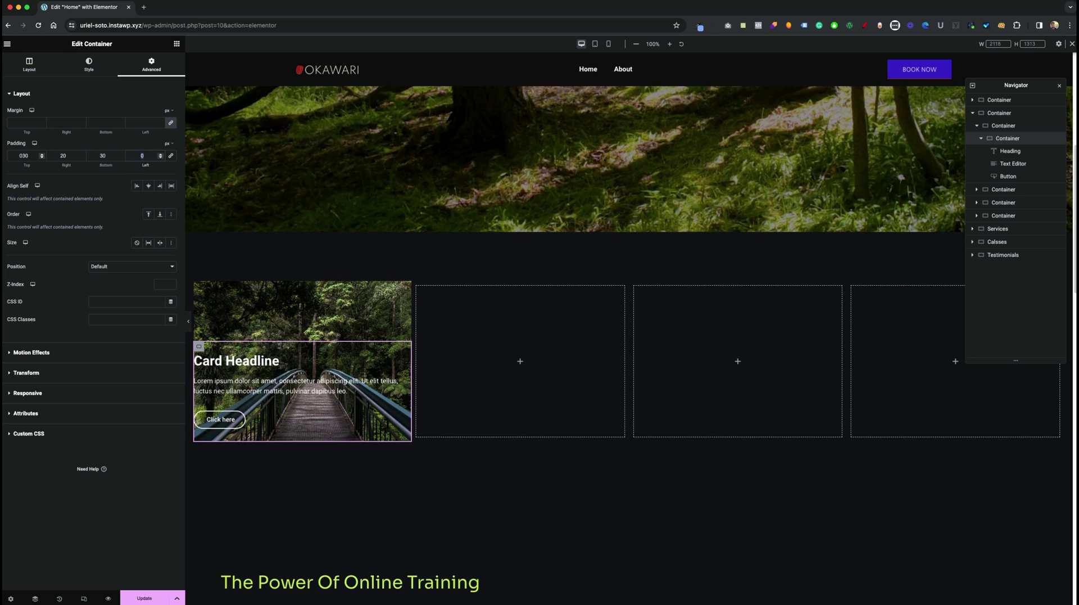
{"action": "key", "text": "Tab"}
{"action": "type", "text": "20"}
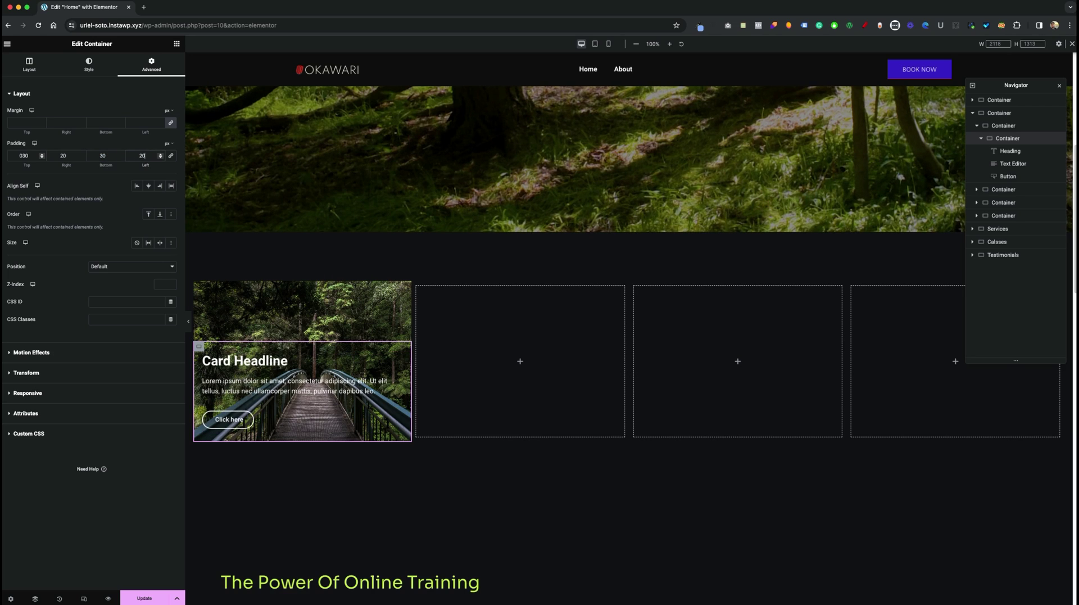
Give the nested container a gradient background overlay with teal #2CAFC5 as its first color.
{"action": "left_click", "coordinate": [96, 67]}
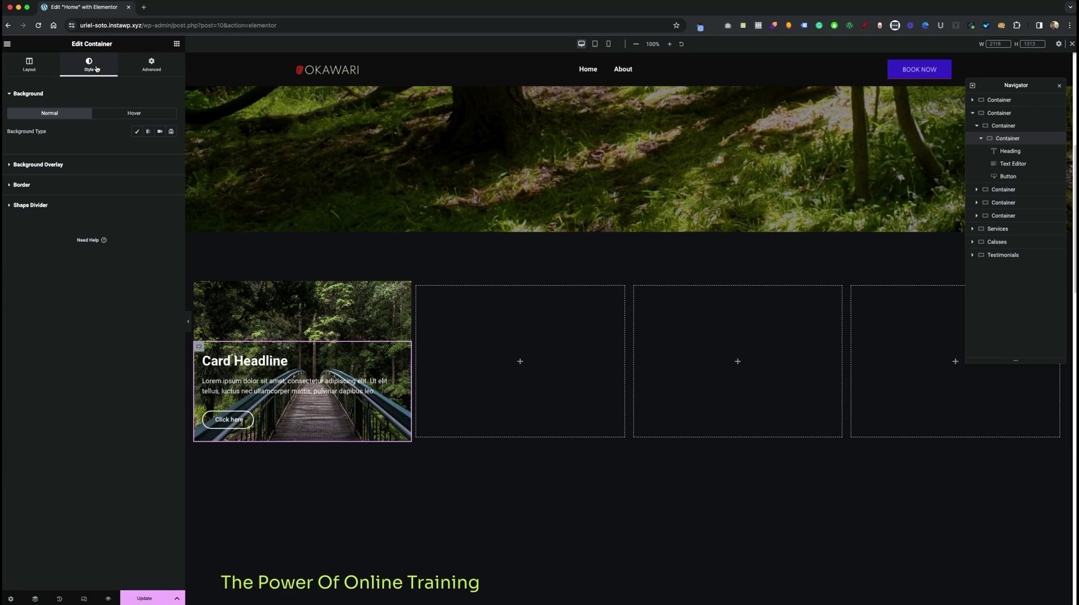
{"action": "left_click", "coordinate": [70, 164]}
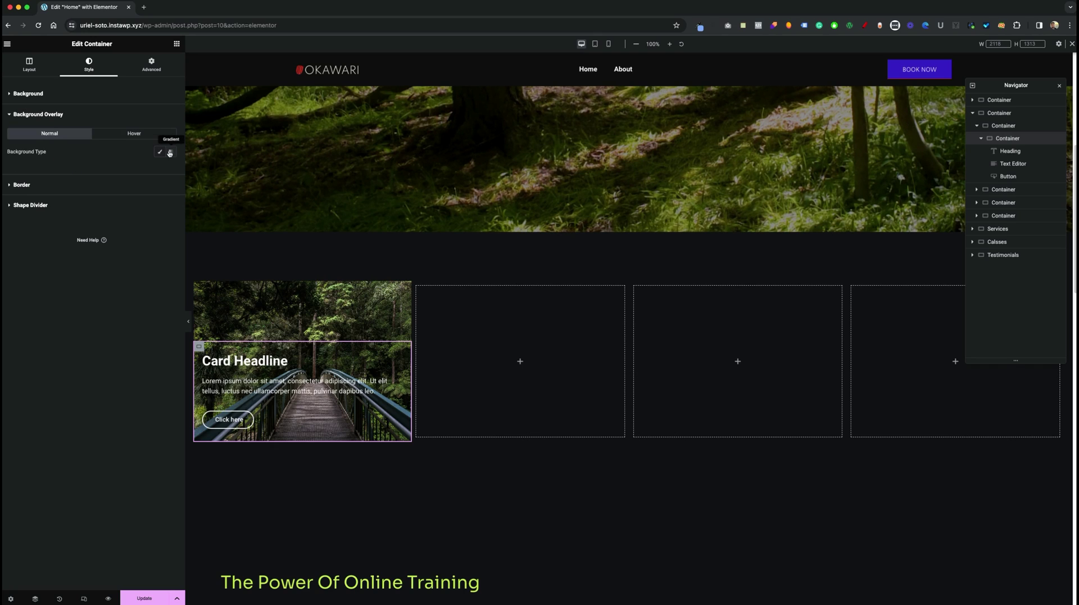
{"action": "left_click", "coordinate": [171, 153]}
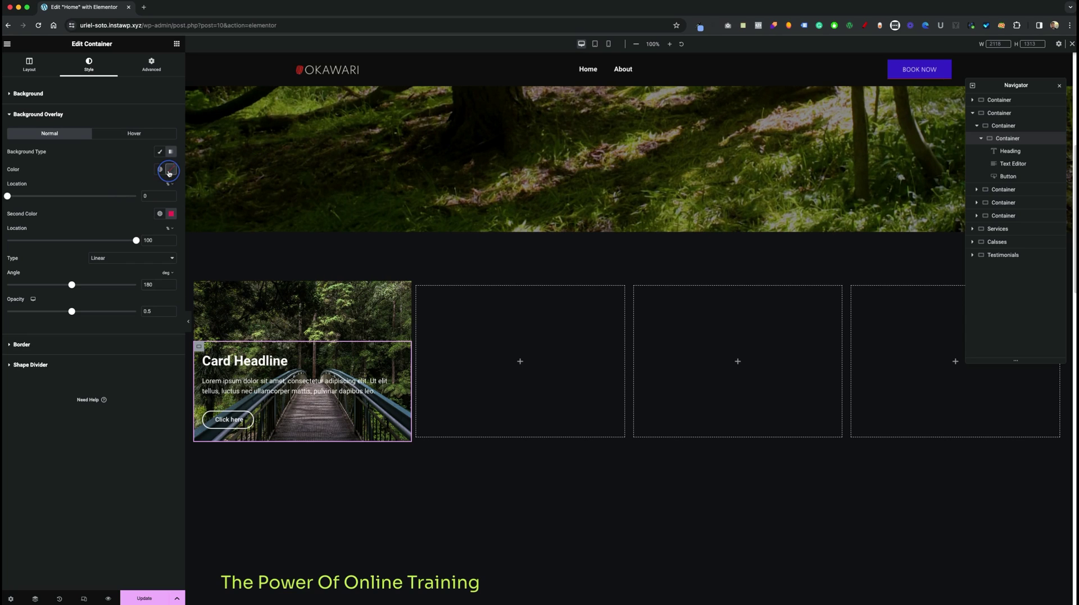
{"action": "left_click", "coordinate": [169, 173]}
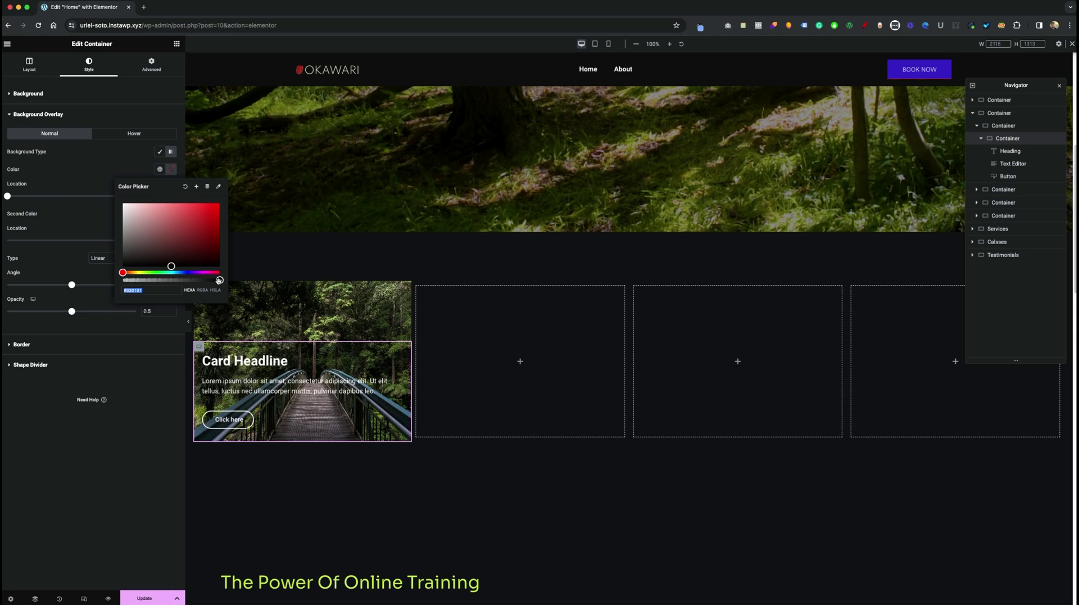
{"action": "left_click_drag", "start_coordinate": [172, 272], "coordinate": [198, 217]}
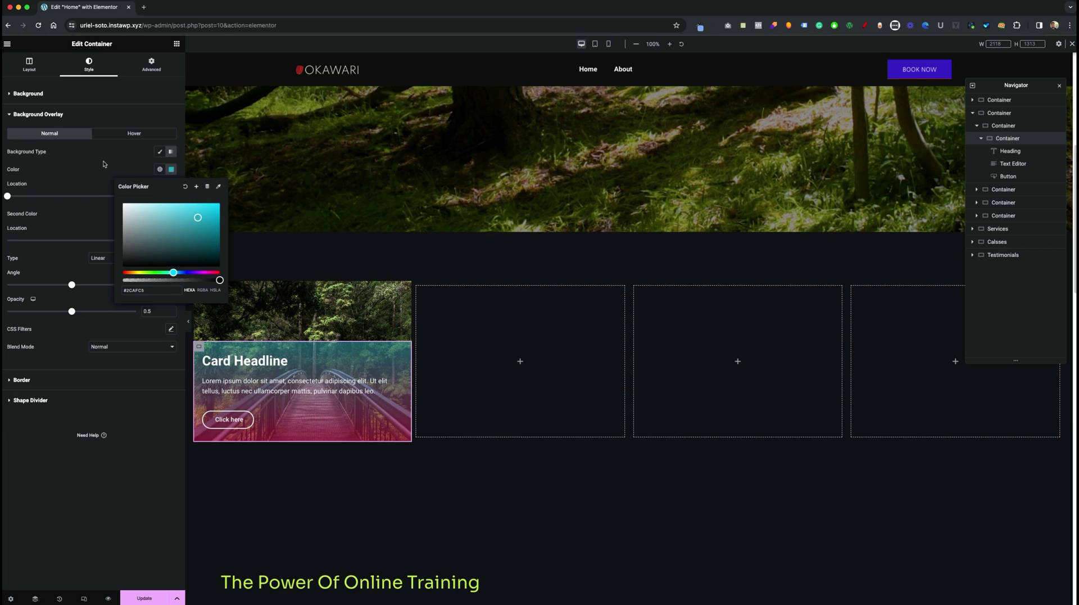
{"action": "left_click", "coordinate": [104, 164]}
Set the second color of the nested container's gradient overlay to a medium green.
{"action": "left_click", "coordinate": [171, 214]}
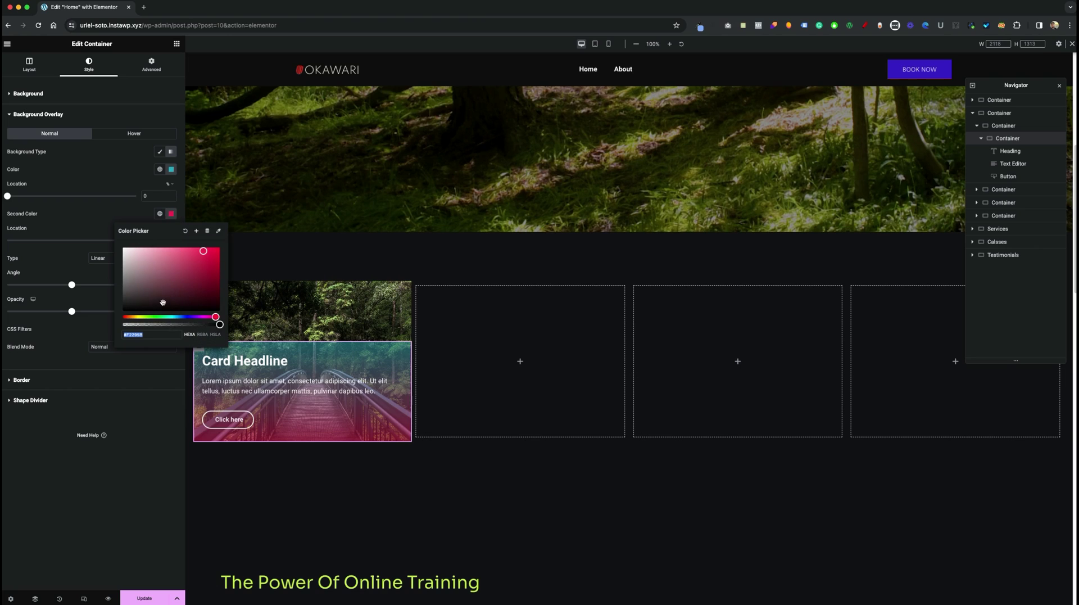
{"action": "left_click_drag", "start_coordinate": [168, 316], "coordinate": [165, 316]}
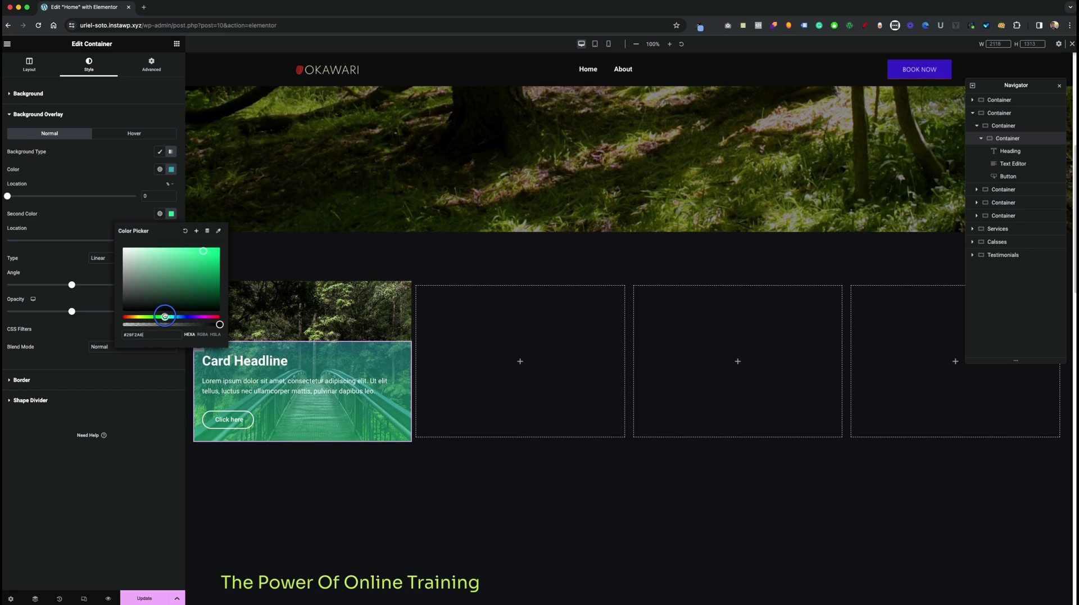
{"action": "left_click_drag", "start_coordinate": [203, 268], "coordinate": [202, 262]}
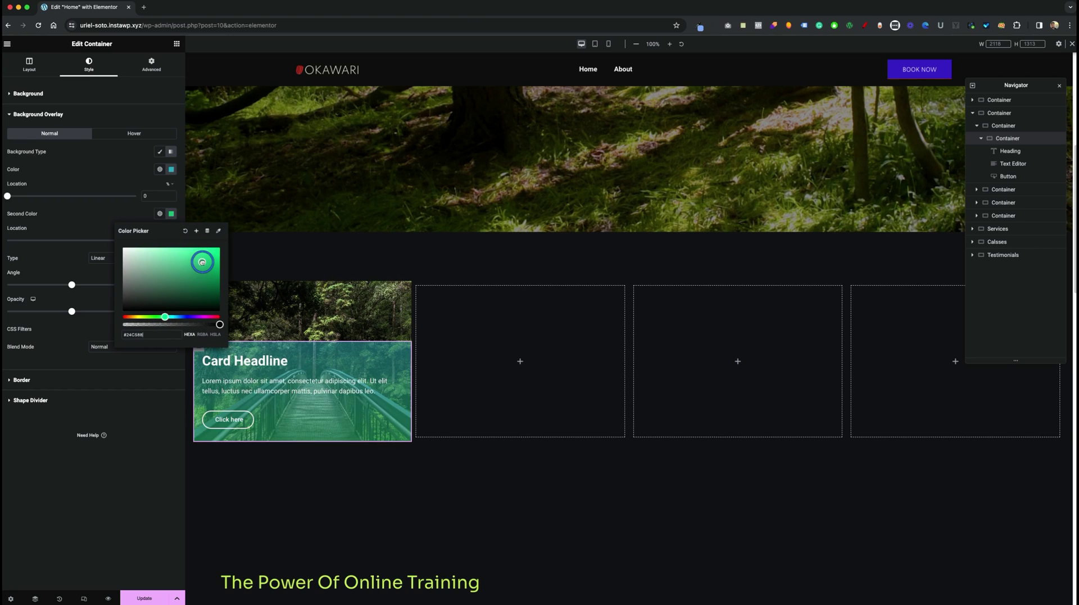
{"action": "left_click", "coordinate": [102, 225]}
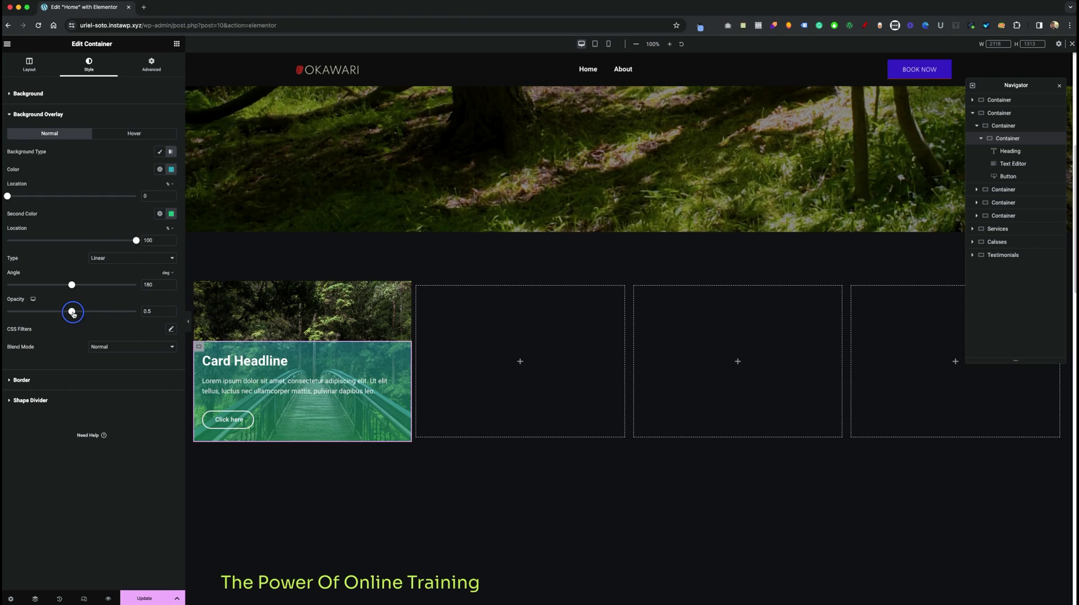
Set the gradient overlay's opacity to 0.59 and its angle to 127 degrees.
{"action": "left_click_drag", "start_coordinate": [72, 311], "coordinate": [85, 314]}
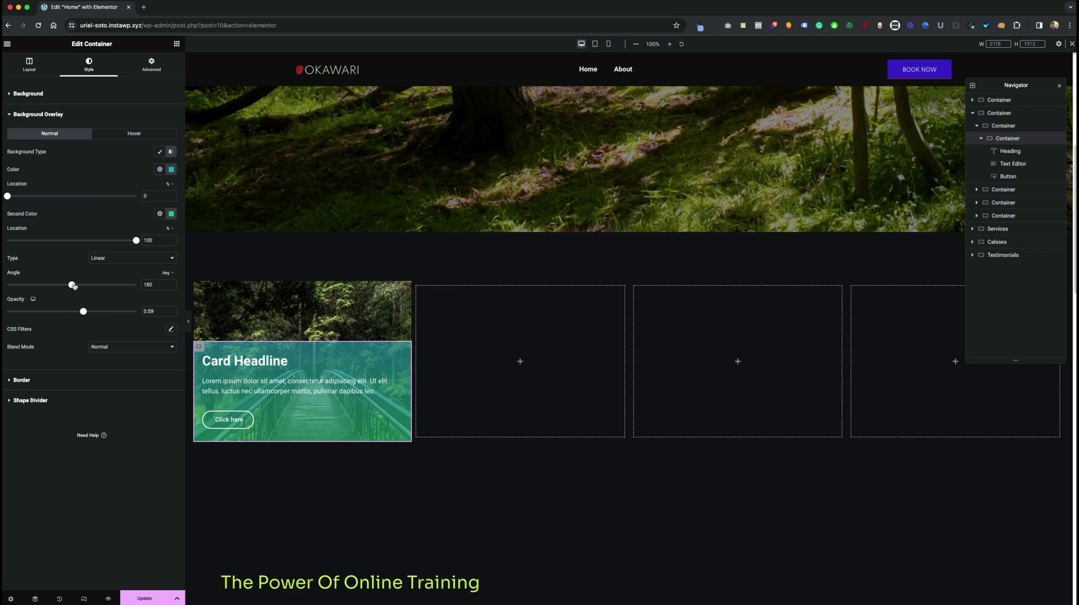
{"action": "left_click_drag", "start_coordinate": [72, 284], "coordinate": [58, 285]}
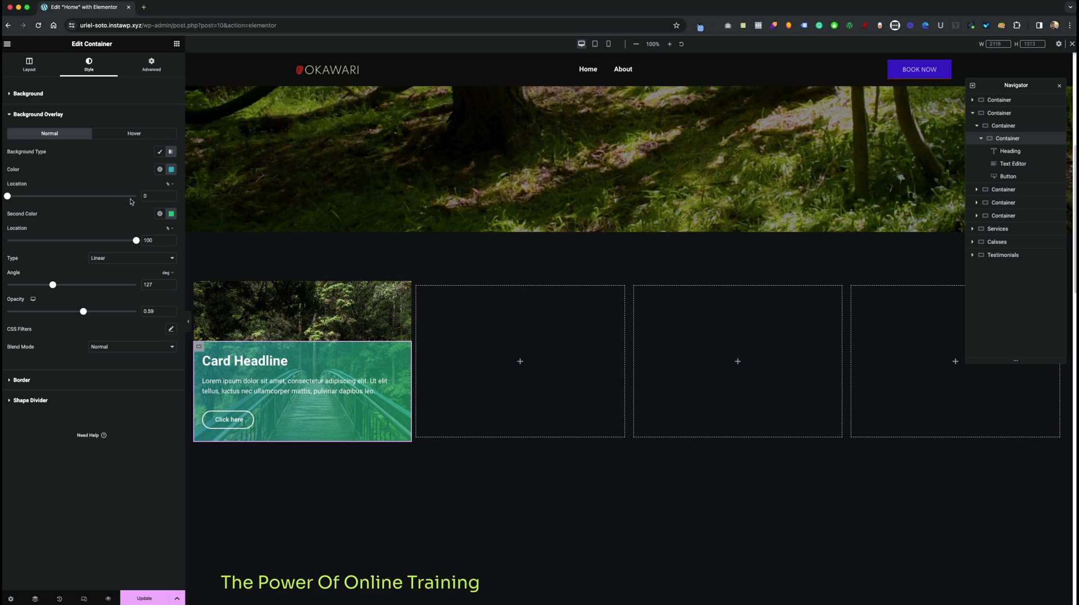
Justify the nested container's content to the start and set its items to No Wrap.
{"action": "left_click", "coordinate": [33, 72]}
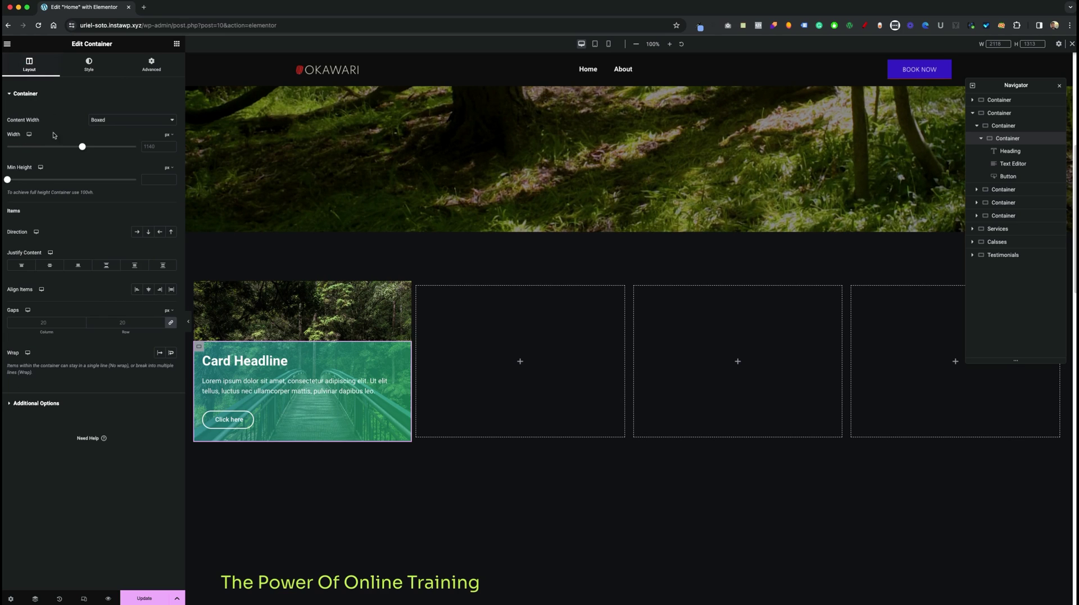
{"action": "left_click", "coordinate": [158, 355]}
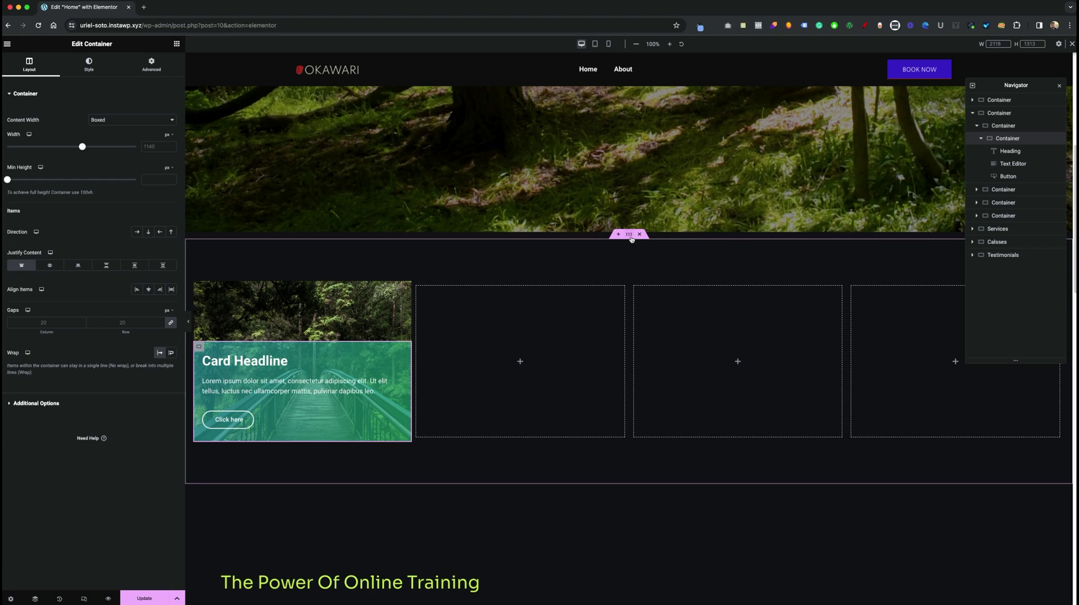
Add custom CSS to the parent container giving .card-content 56% height, -134px bottom margin and a 0.5s transition, plus .card-wrapper hover, fadeIn and max-width 1024px rules.
{"action": "left_click", "coordinate": [630, 235]}
{"action": "left_click", "coordinate": [157, 69]}
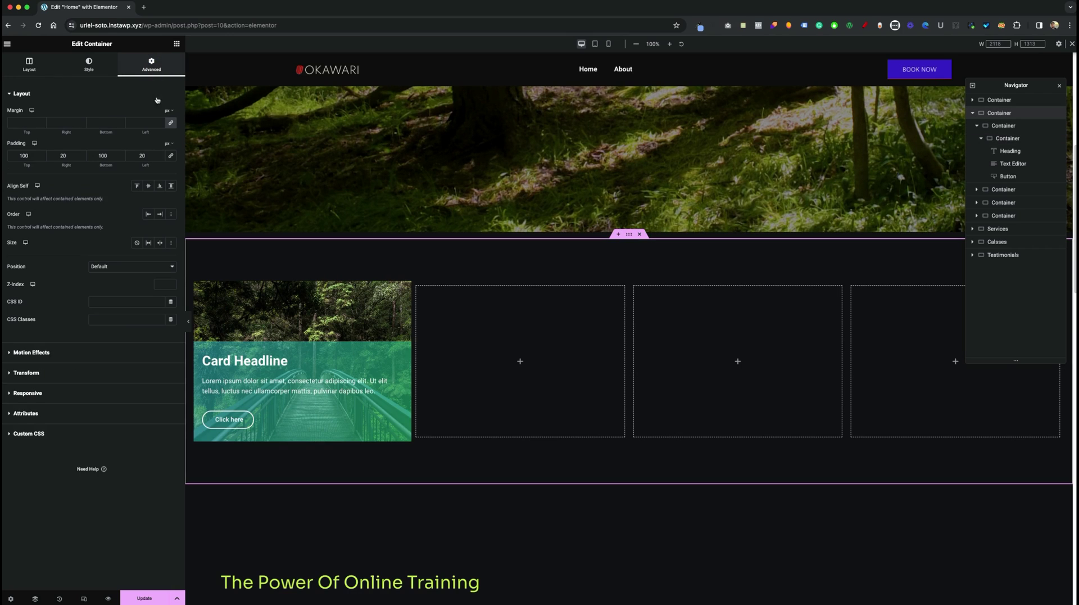
{"action": "left_click", "coordinate": [58, 434]}
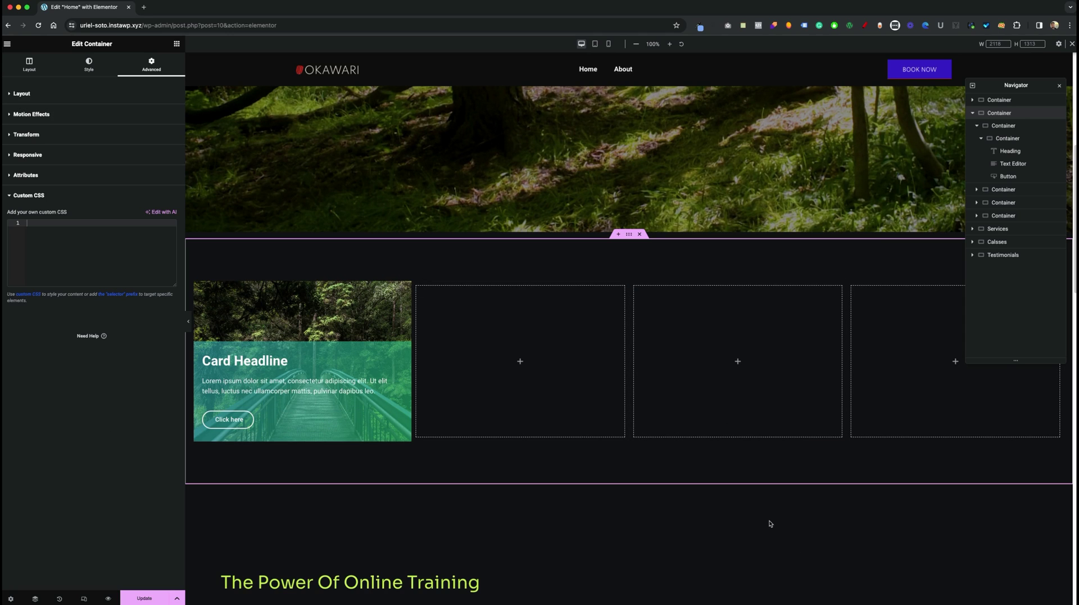
{"action": "type", "text": "selector .card-content{     height: 56%;     margin-bottom: -134px;     transition: all 0.5s ease; }  selector .card-wrapper:hover .card-content{     margin-bottom: 0px;     height: 100%; }  selector .card-content .e-con-inner{     transition: all 0.5s ease; }  @keyframes fadeIn {     from { opacity: 0; }     to { opacity: 1; } }  selector .card-wrapper:not(:hover) .card-content .e-con-inner {     animation: fadeIn 1.5s ease forwards; }   selector .card-wrapper:hover .card-content .e-con-inner {     justify-content: end; }  @media(max-width:1024px){   selector .card-content{     height: 54%; }  }"}
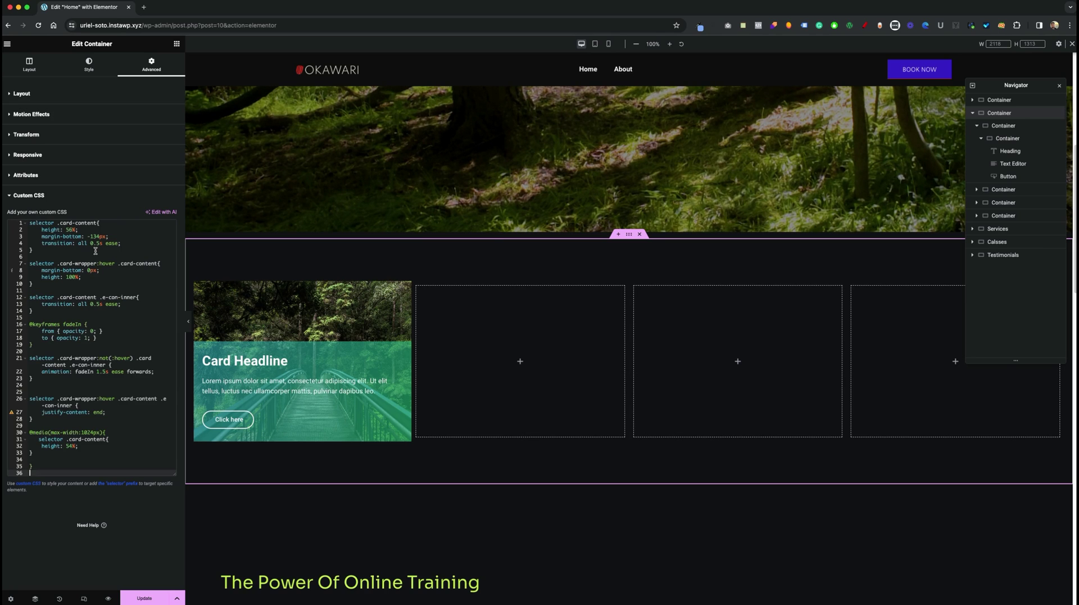
Assign the CSS class card-wrapper to the first card's image container.
{"action": "mouse_move", "coordinate": [196, 287]}
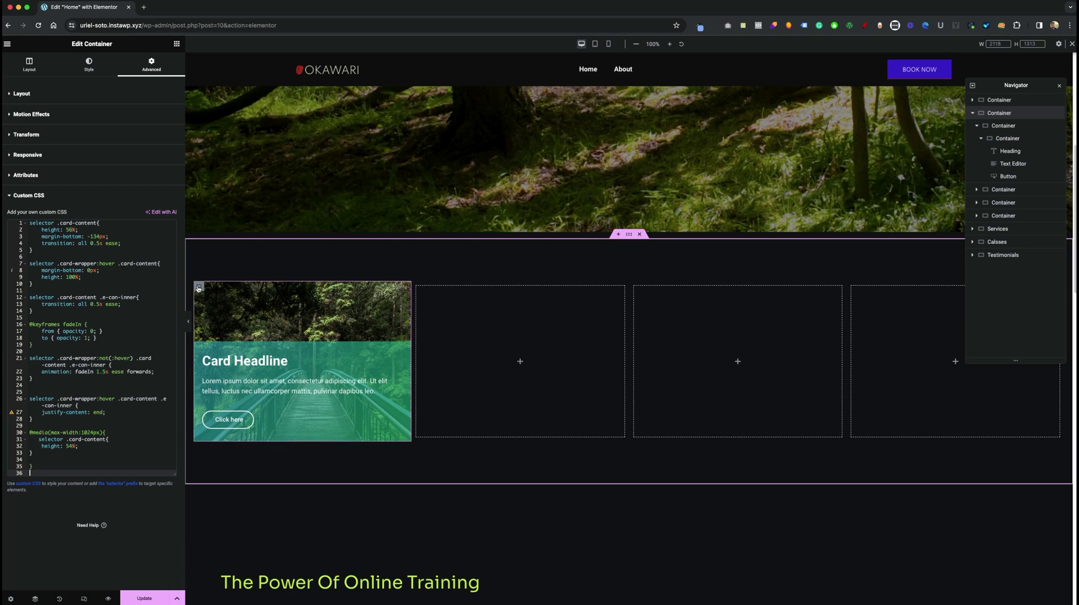
{"action": "left_click", "coordinate": [198, 287]}
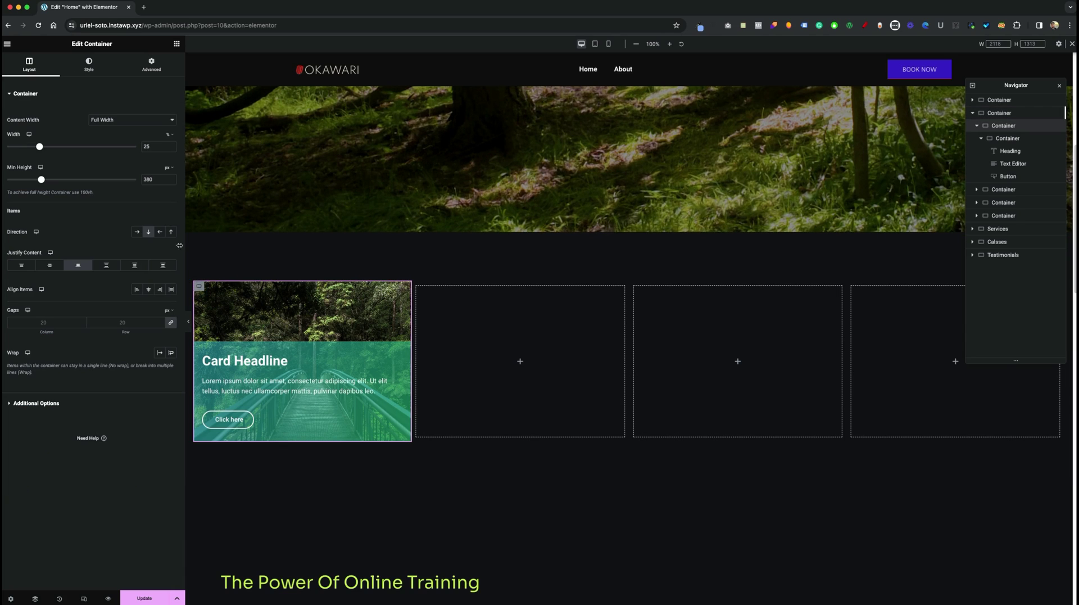
{"action": "left_click", "coordinate": [151, 63]}
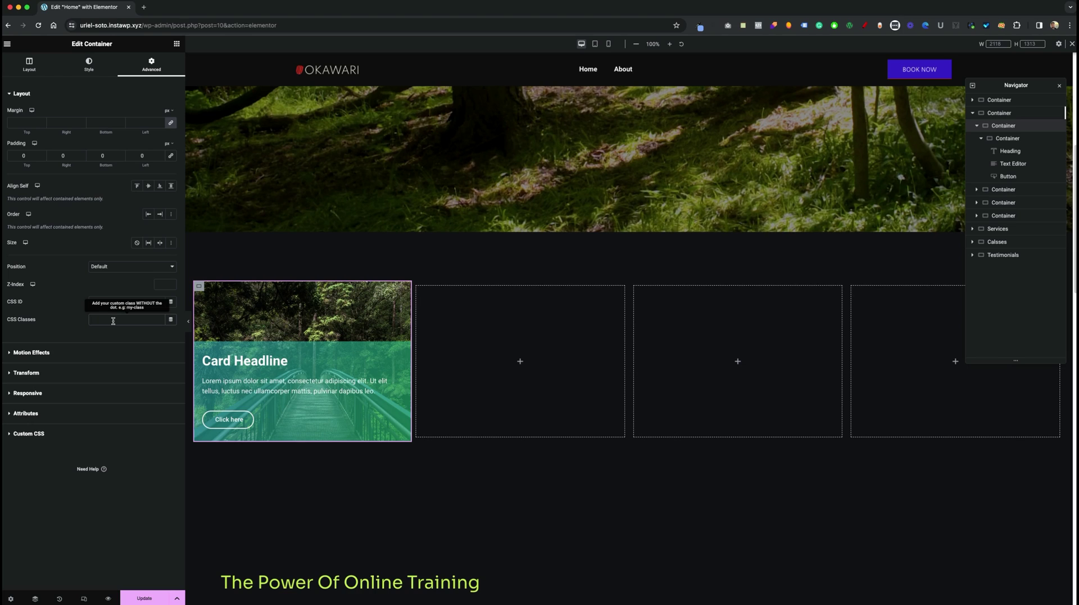
{"action": "type", "text": "rd-"}
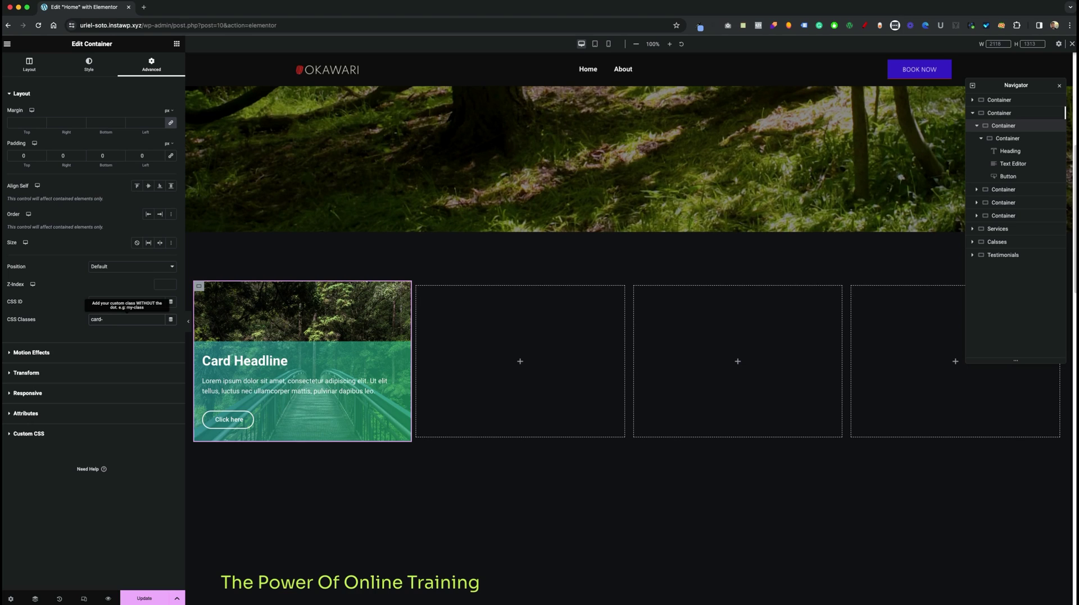
{"action": "type", "text": "wrapper"}
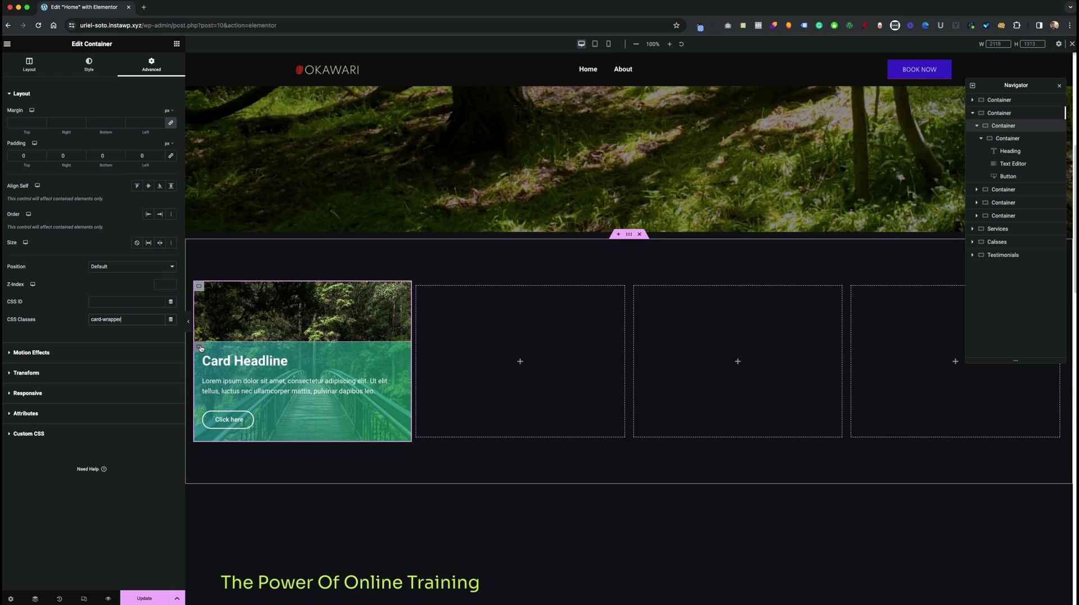
Assign the CSS class card-content to the nested container holding the headline, text and button.
{"action": "left_click", "coordinate": [199, 348]}
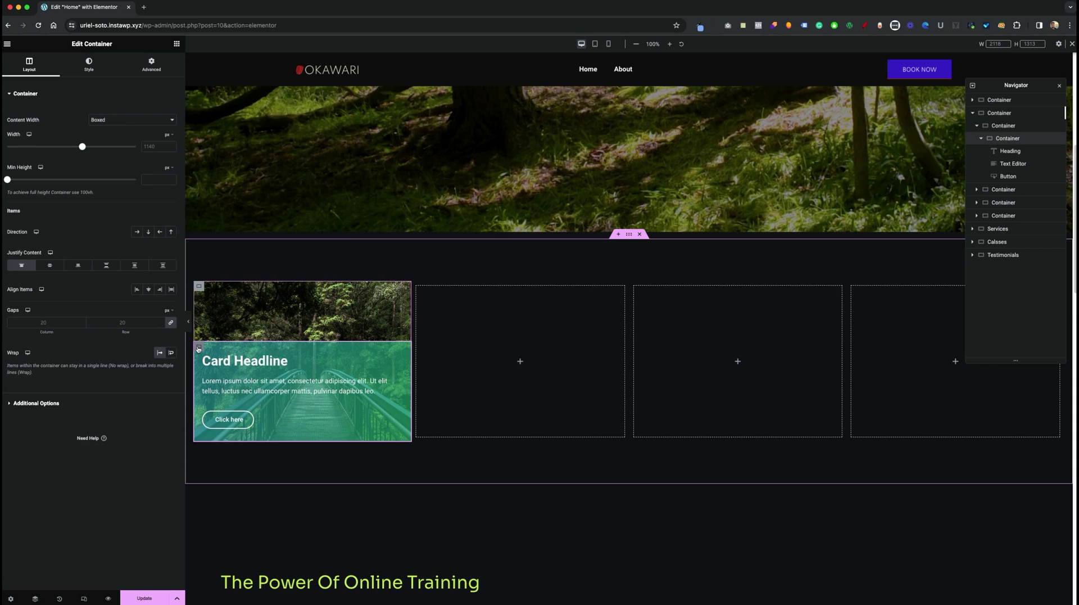
{"action": "left_click", "coordinate": [161, 71]}
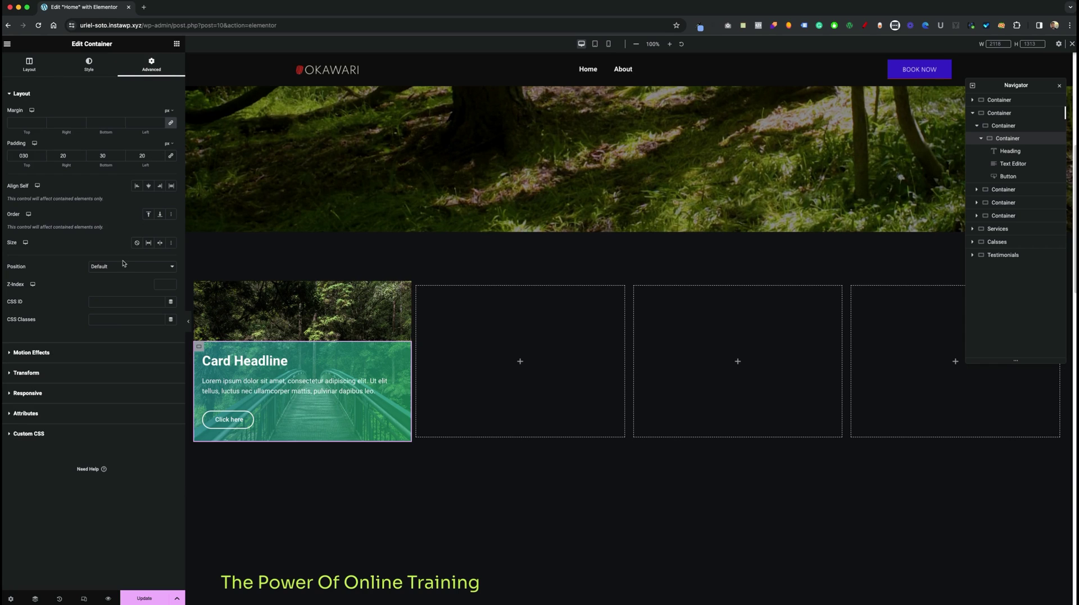
{"action": "left_click", "coordinate": [104, 319]}
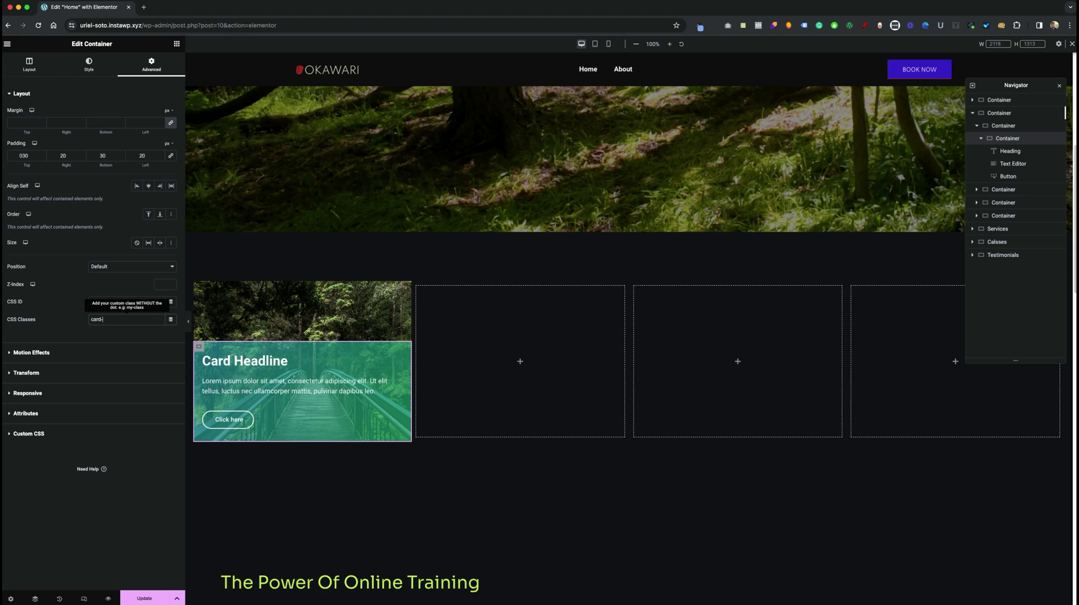
{"action": "type", "text": "card-content"}
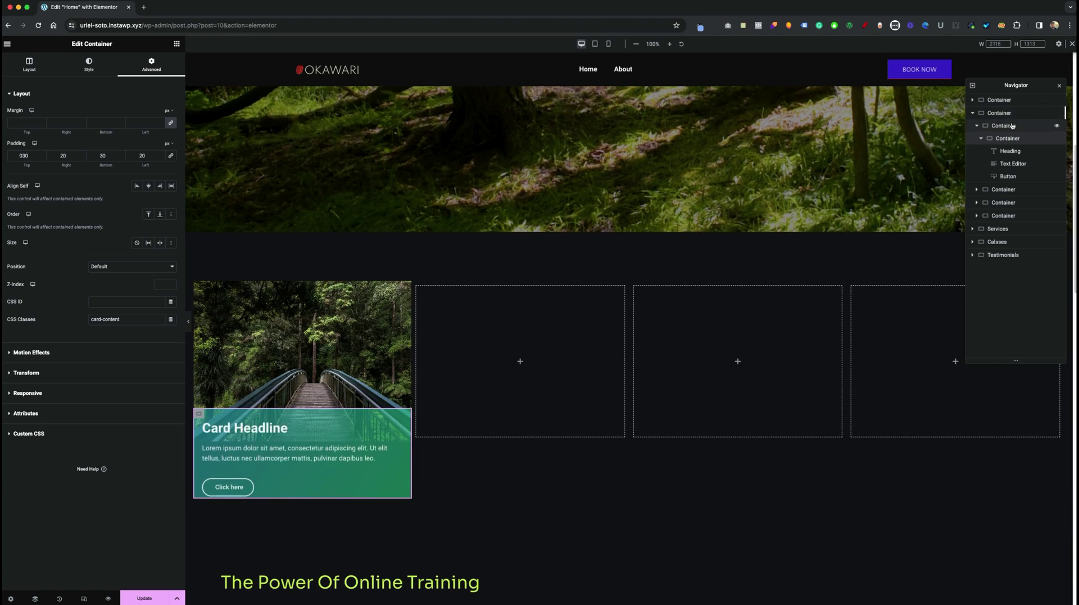
Set the overflow of the first card's outer container to Hidden.
{"action": "left_click", "coordinate": [1003, 138]}
{"action": "left_click", "coordinate": [981, 139]}
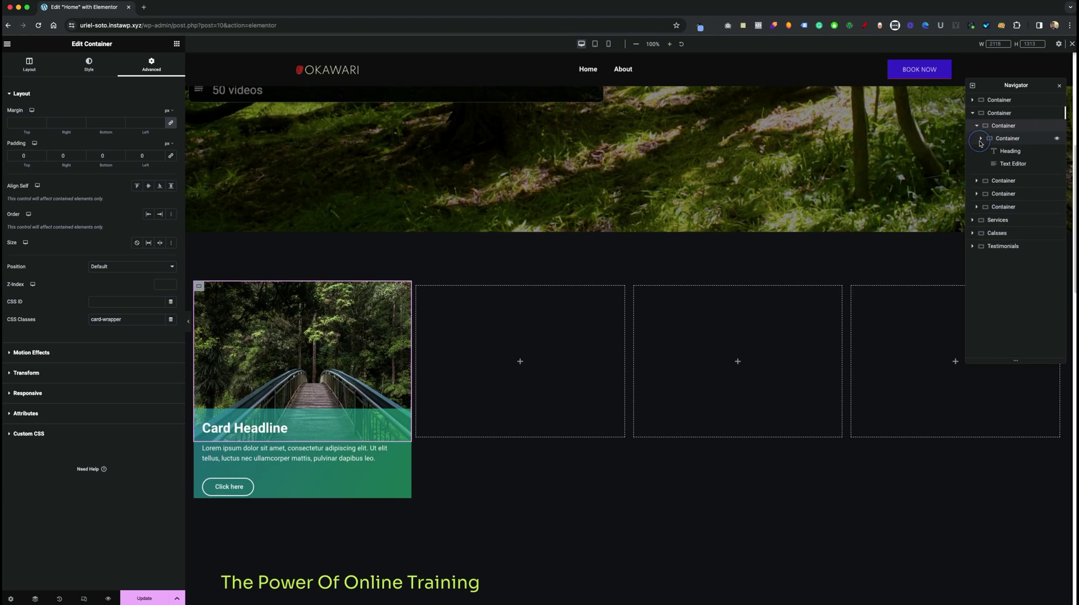
{"action": "left_click", "coordinate": [21, 69]}
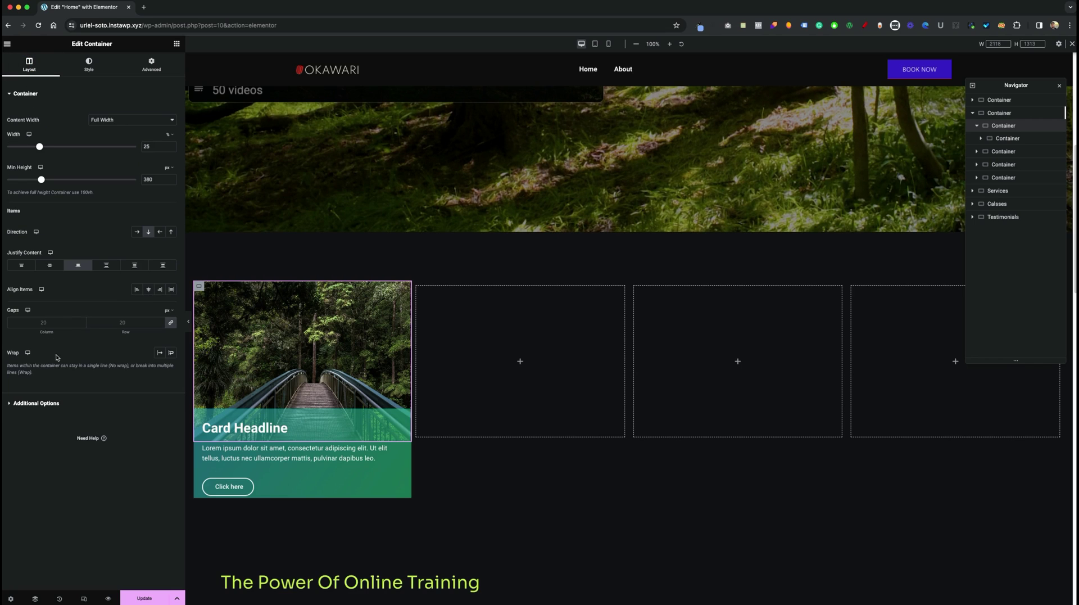
{"action": "left_click", "coordinate": [51, 402]}
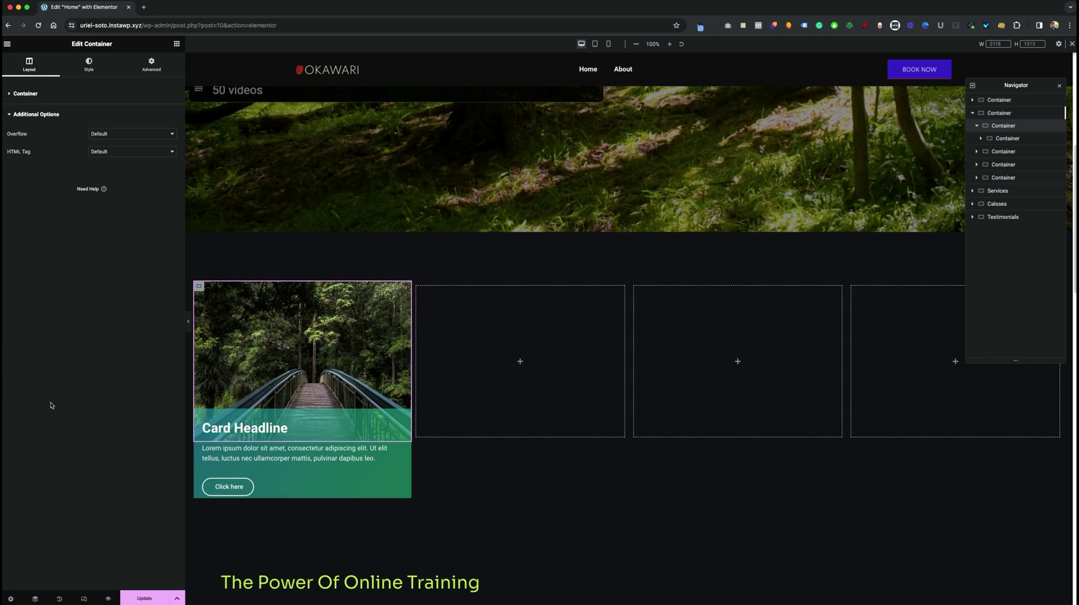
{"action": "left_click", "coordinate": [91, 132]}
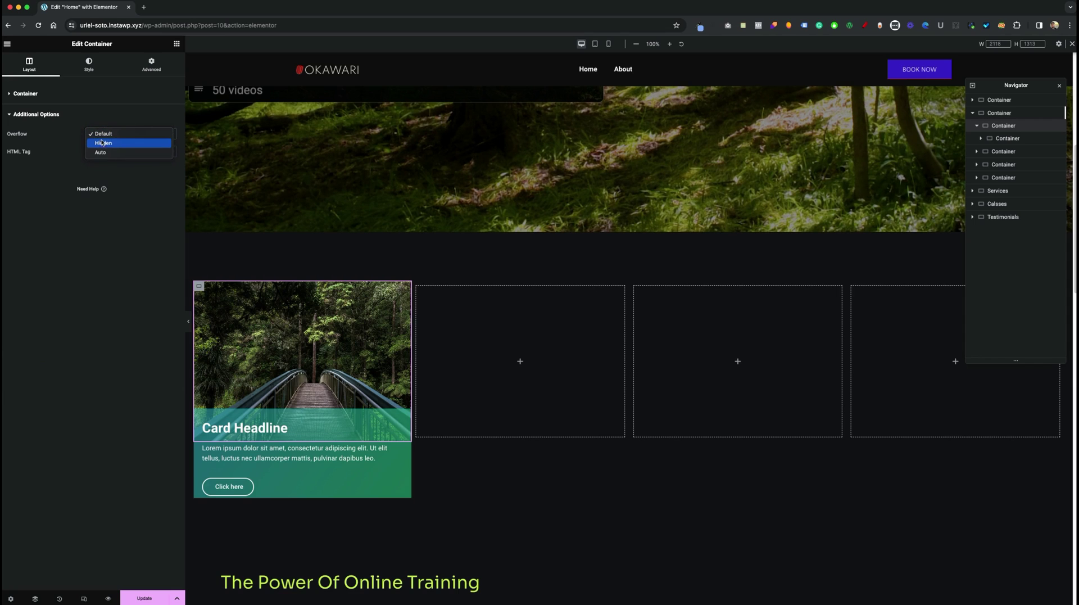
{"action": "left_click", "coordinate": [102, 143]}
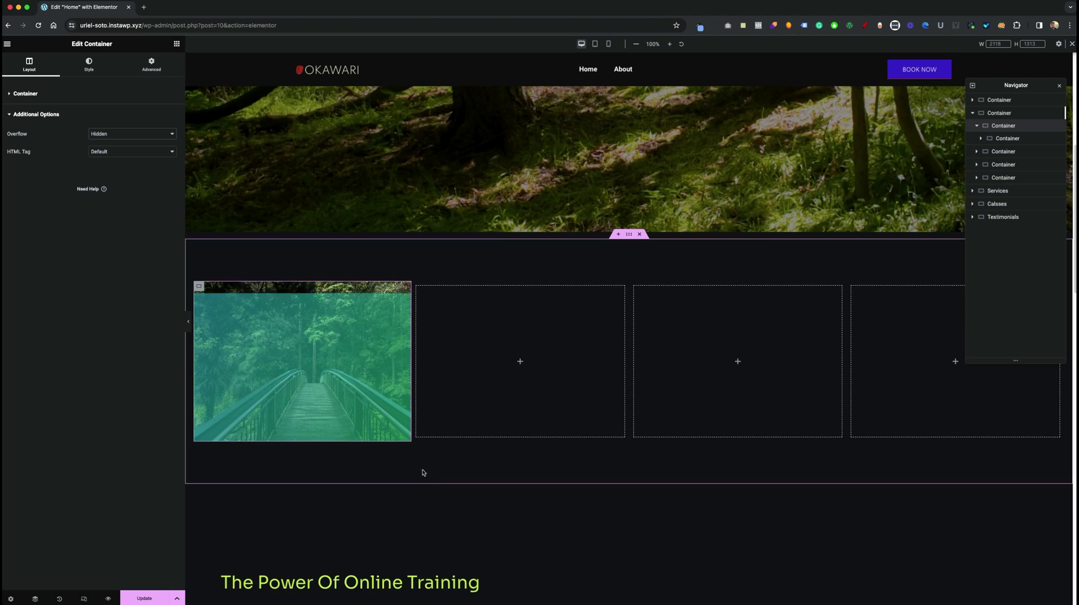
Give the Card Headline heading a custom font size of clamp(25px, 2vw, 30px).
{"action": "left_click", "coordinate": [244, 362]}
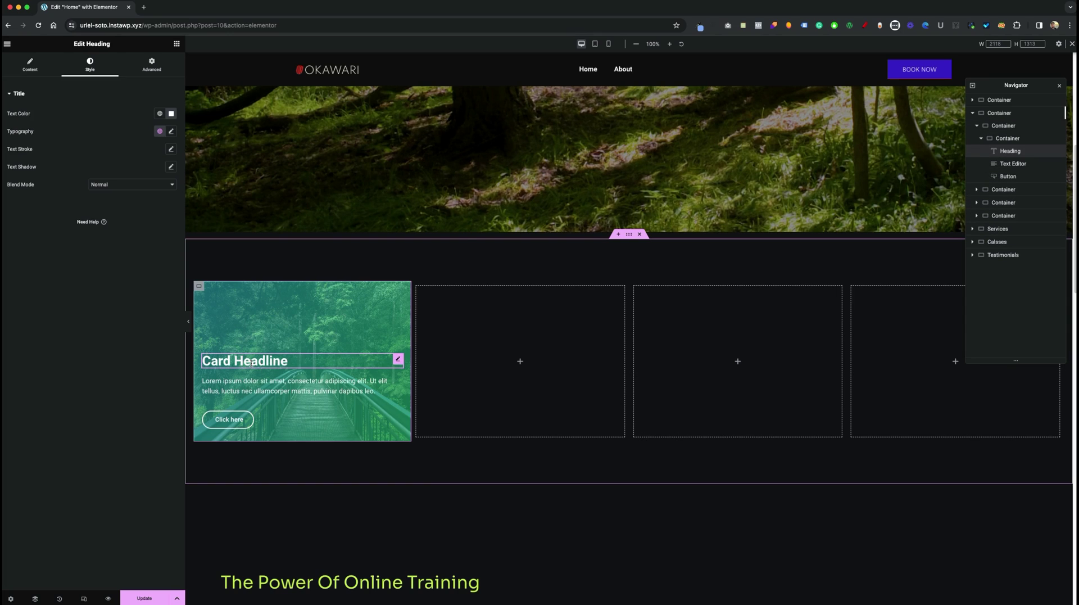
{"action": "scroll", "coordinate": [200, 253], "scroll_direction": "up", "scroll_amount": 1}
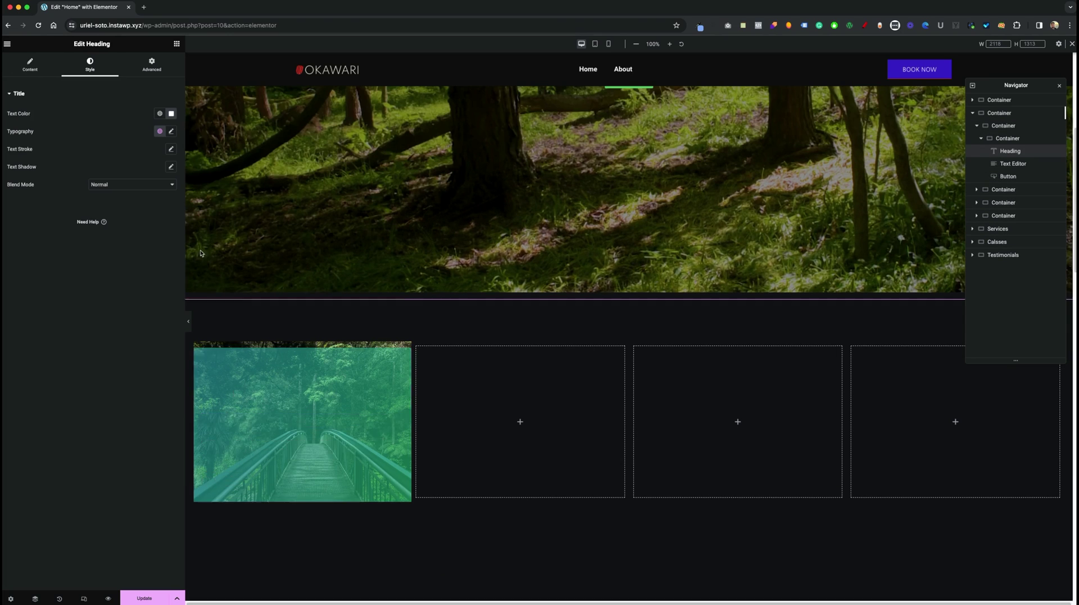
{"action": "left_click", "coordinate": [171, 132]}
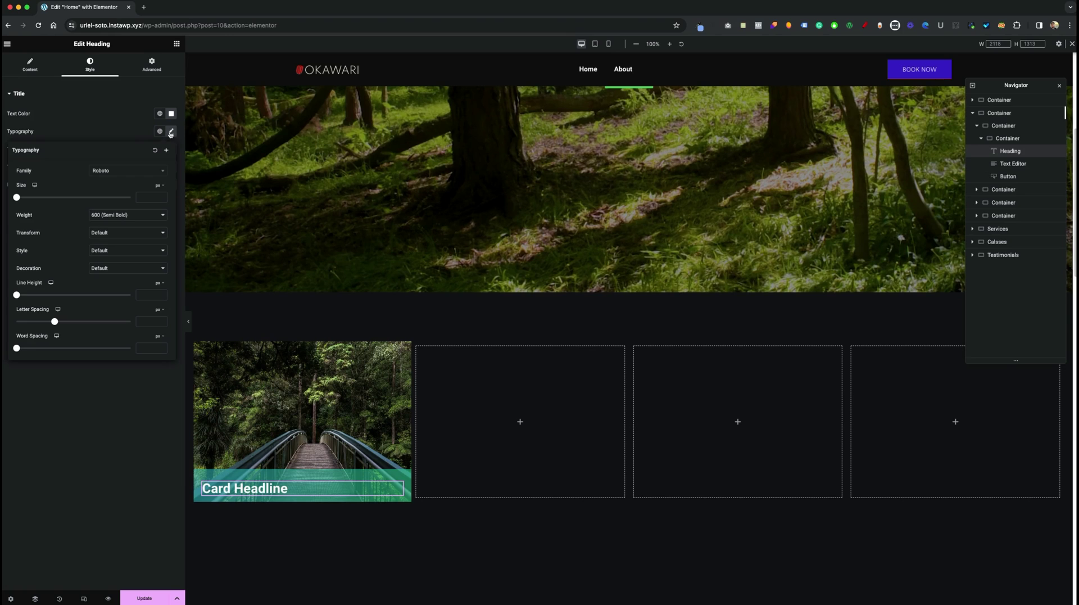
{"action": "left_click", "coordinate": [158, 186]}
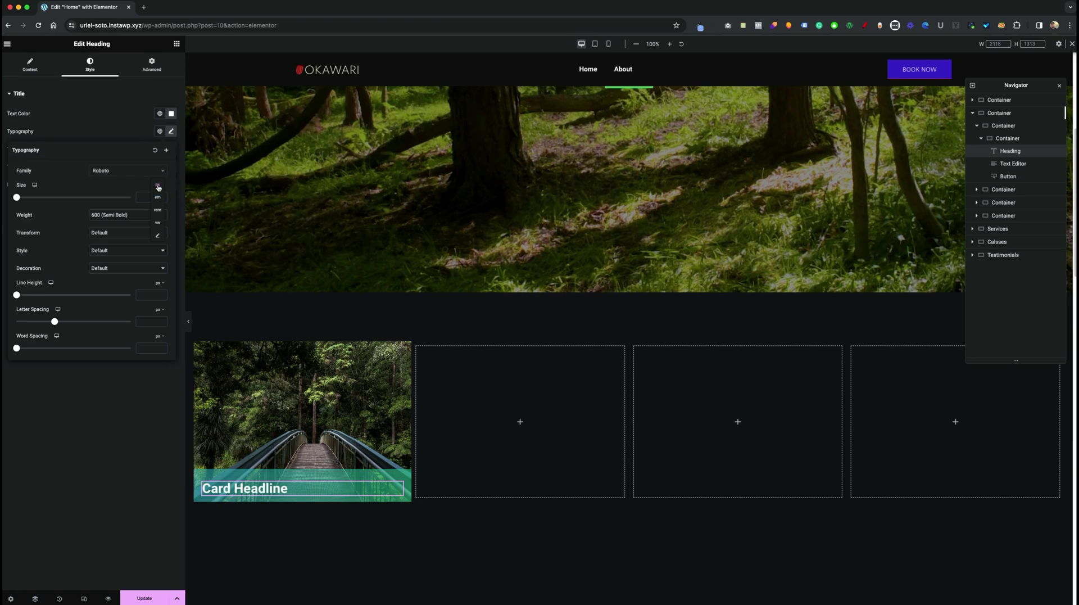
{"action": "left_click", "coordinate": [158, 237]}
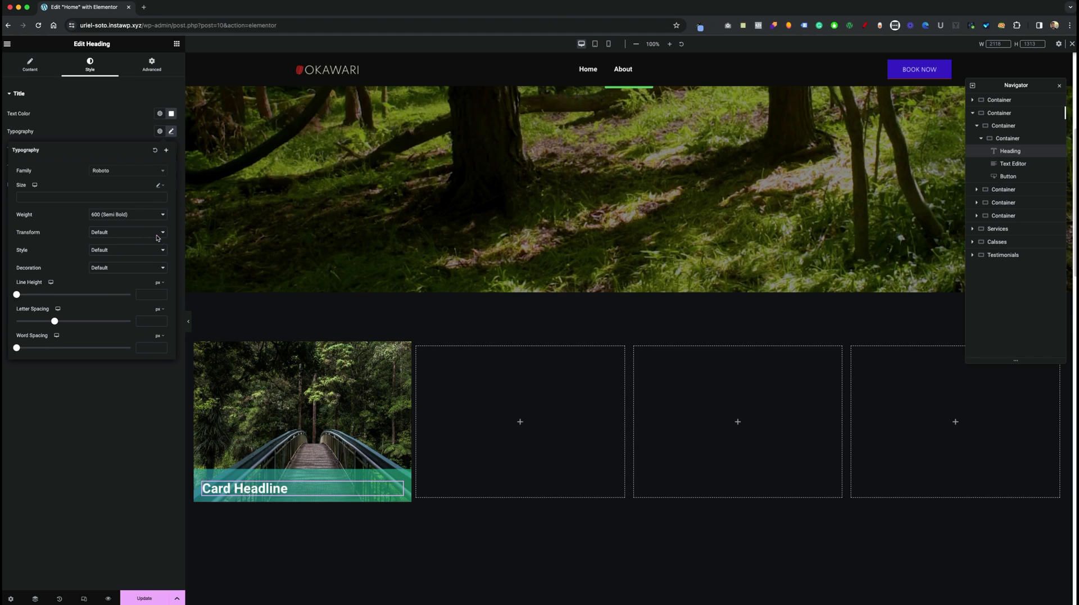
{"action": "left_click", "coordinate": [98, 198]}
{"action": "type", "text": "clamp"}
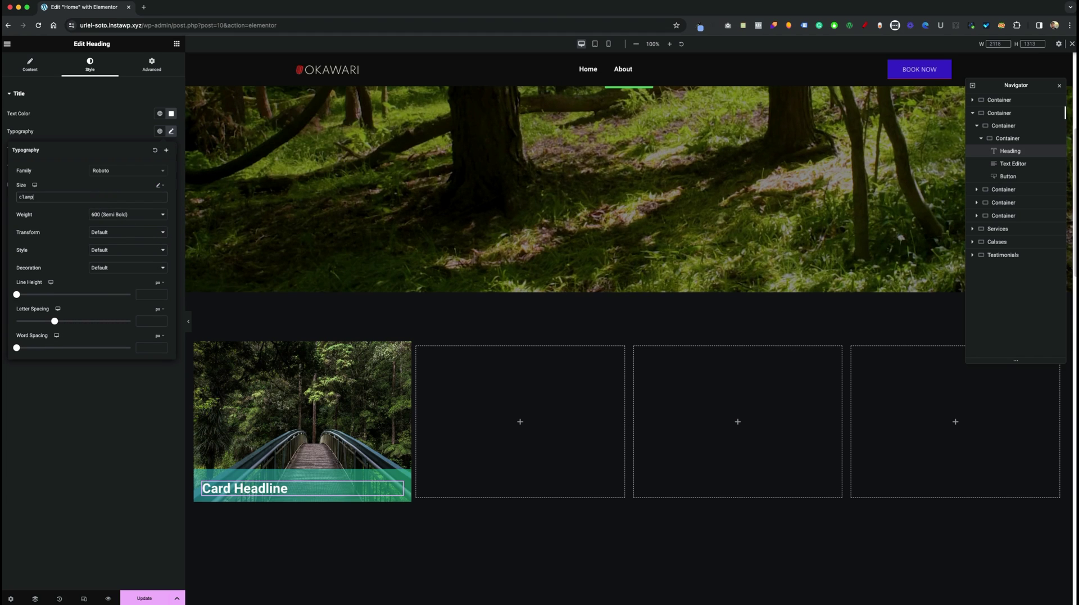
{"action": "type", "text": "()"}
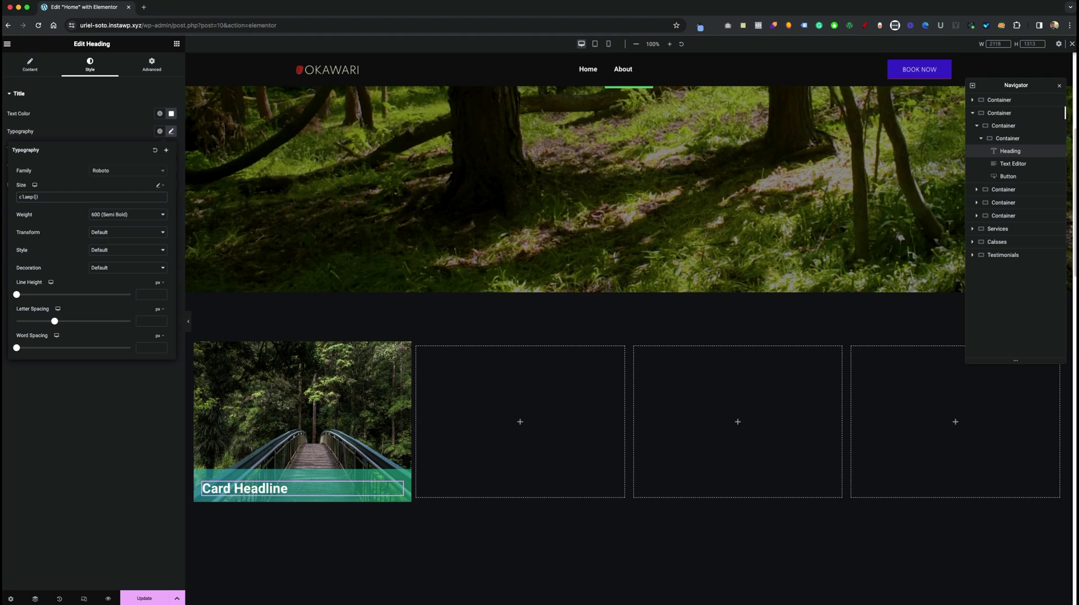
{"action": "type", "text": "25px, 2vw,"}
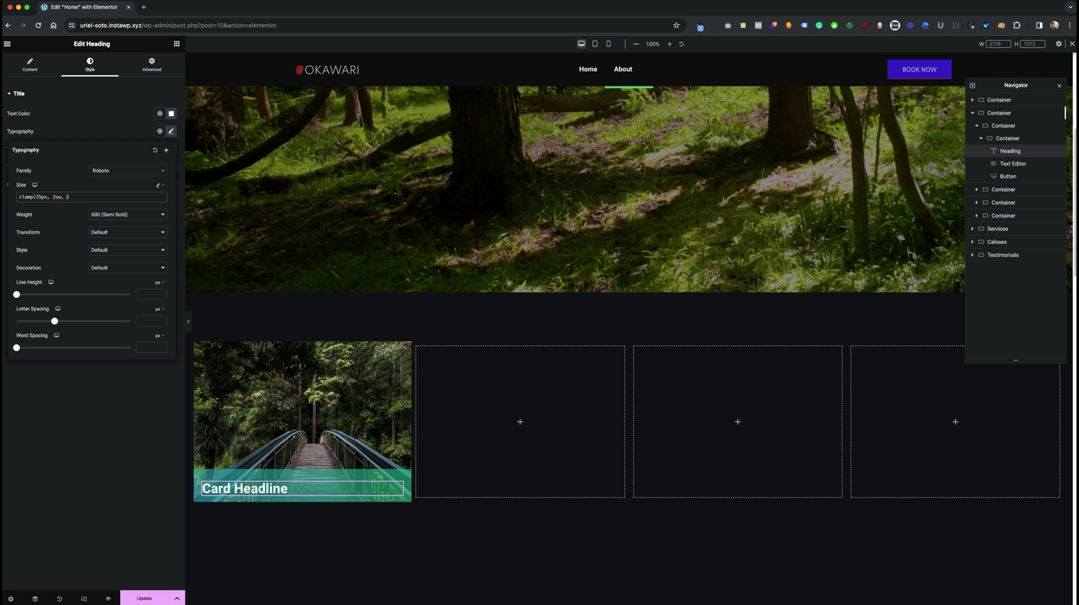
{"action": "type", "text": "px)"}
{"action": "left_click", "coordinate": [621, 50]}
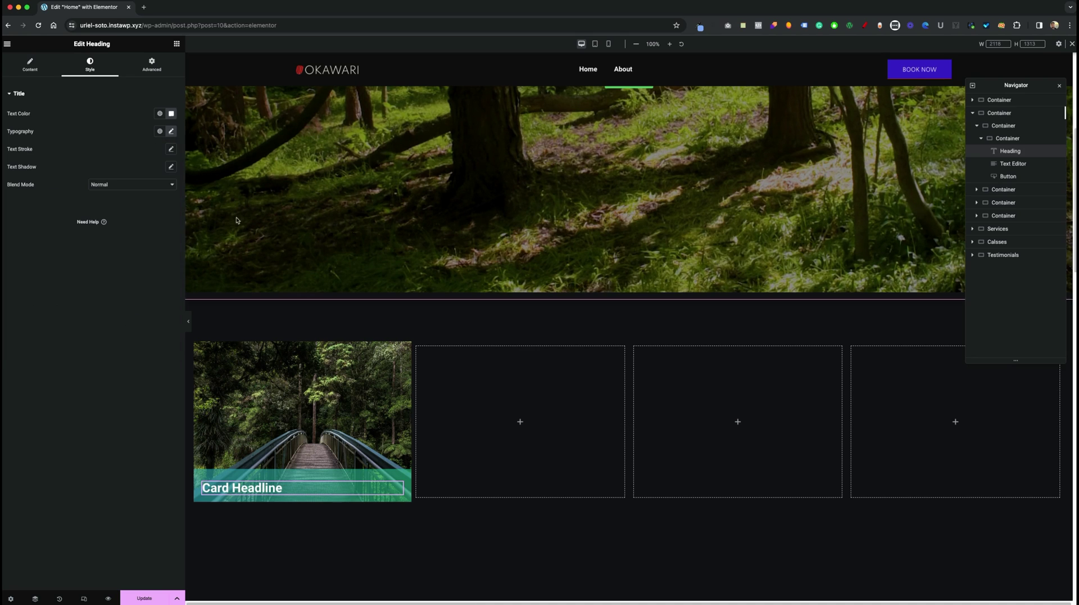
Set the first card's outer container width to 48% for the tablet view.
{"action": "left_click", "coordinate": [595, 44]}
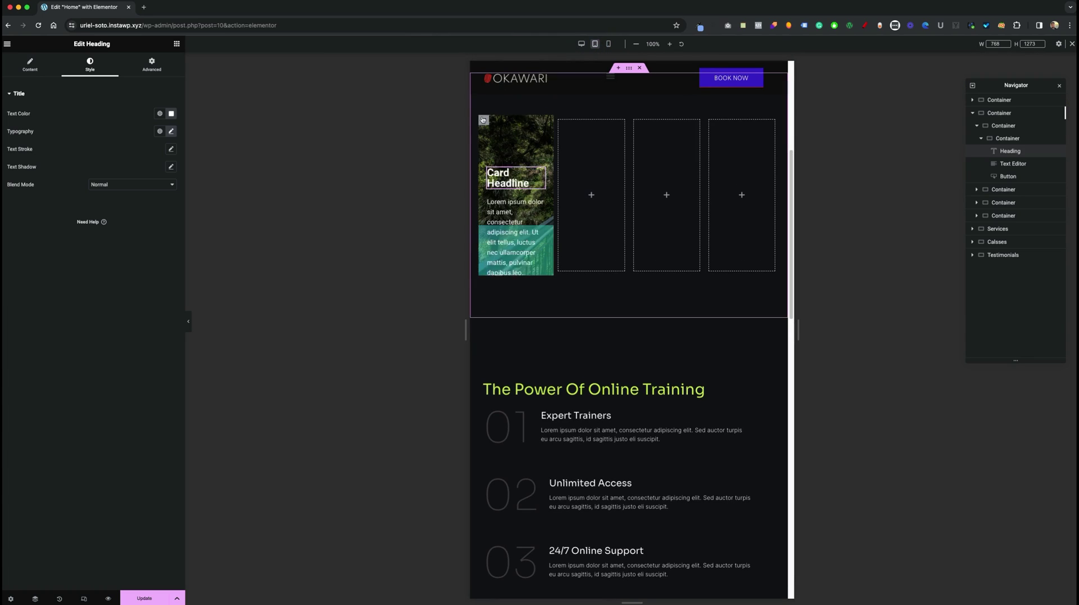
{"action": "left_click", "coordinate": [1020, 140]}
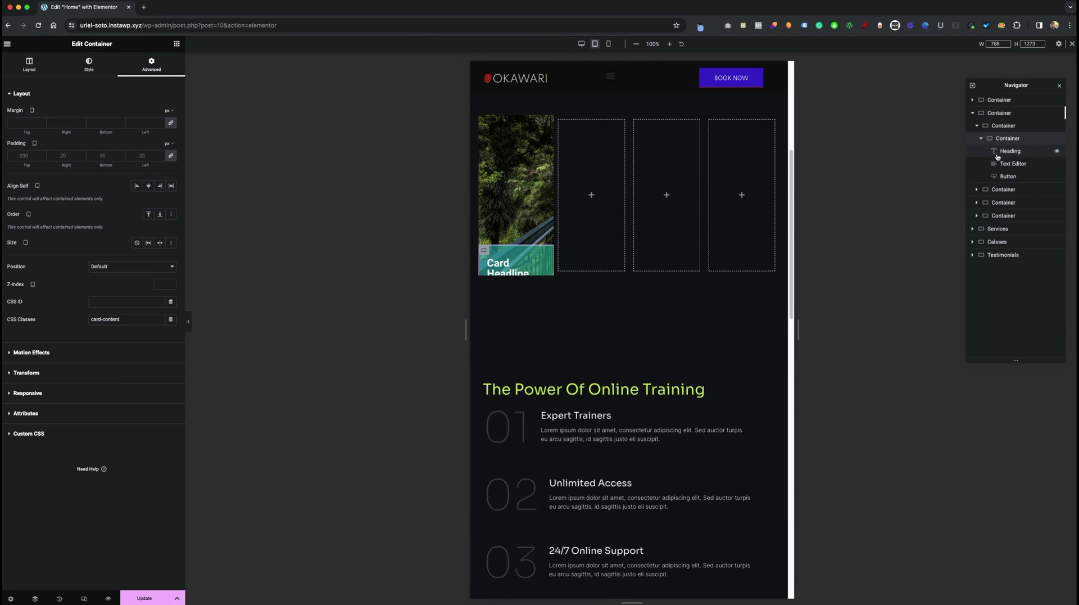
{"action": "left_click", "coordinate": [1014, 126]}
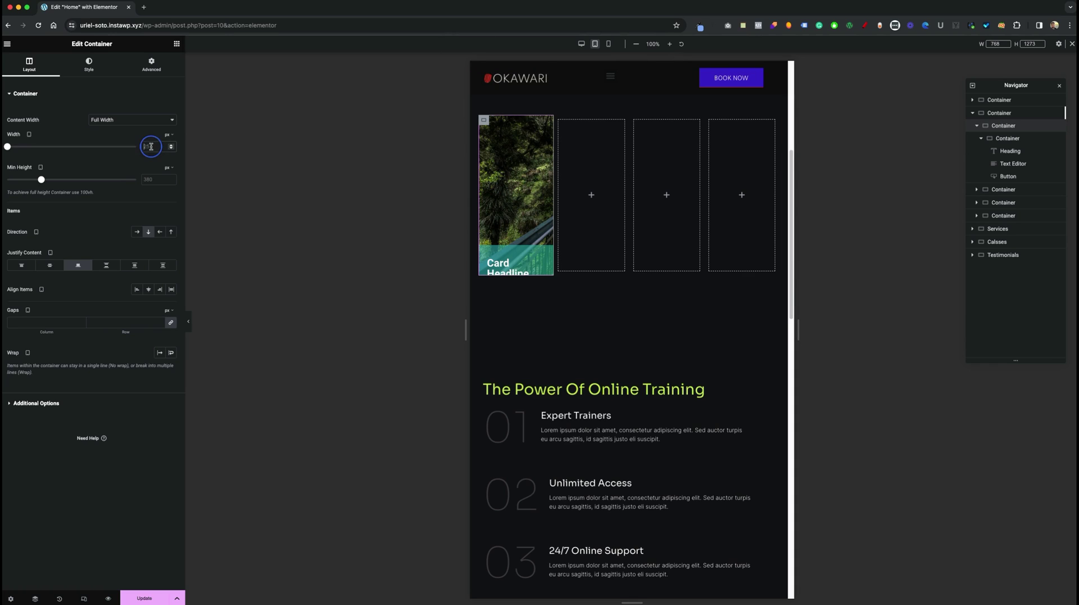
{"action": "left_click", "coordinate": [167, 136]}
{"action": "left_click", "coordinate": [167, 148]}
{"action": "double_click", "coordinate": [157, 148]}
{"action": "type", "text": "48"}
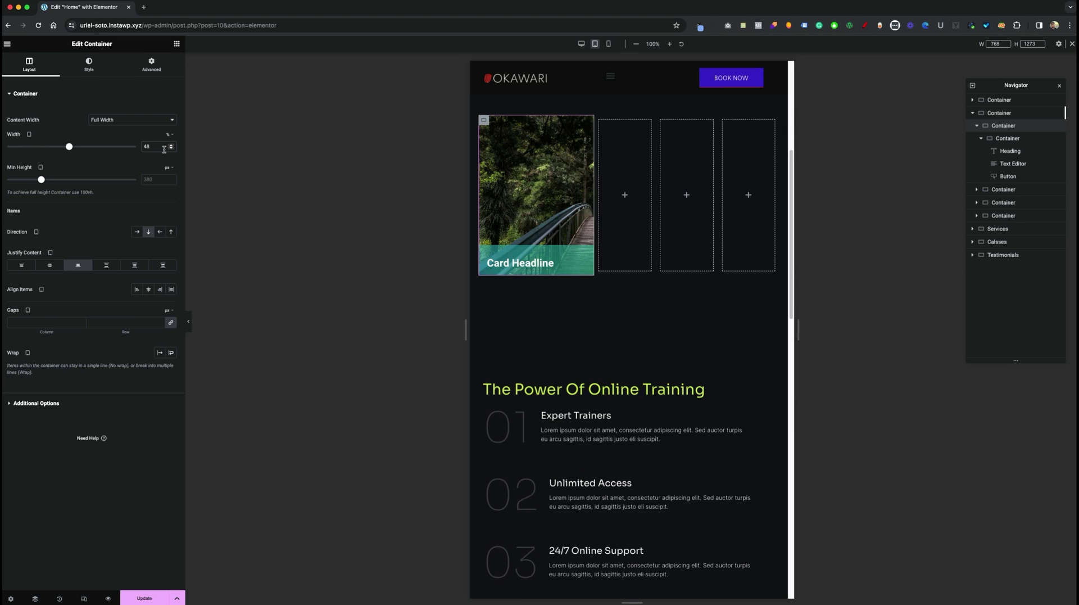
Set the Card Headline heading's font size to 1.3 rem for the mobile portrait view.
{"action": "left_click", "coordinate": [607, 45]}
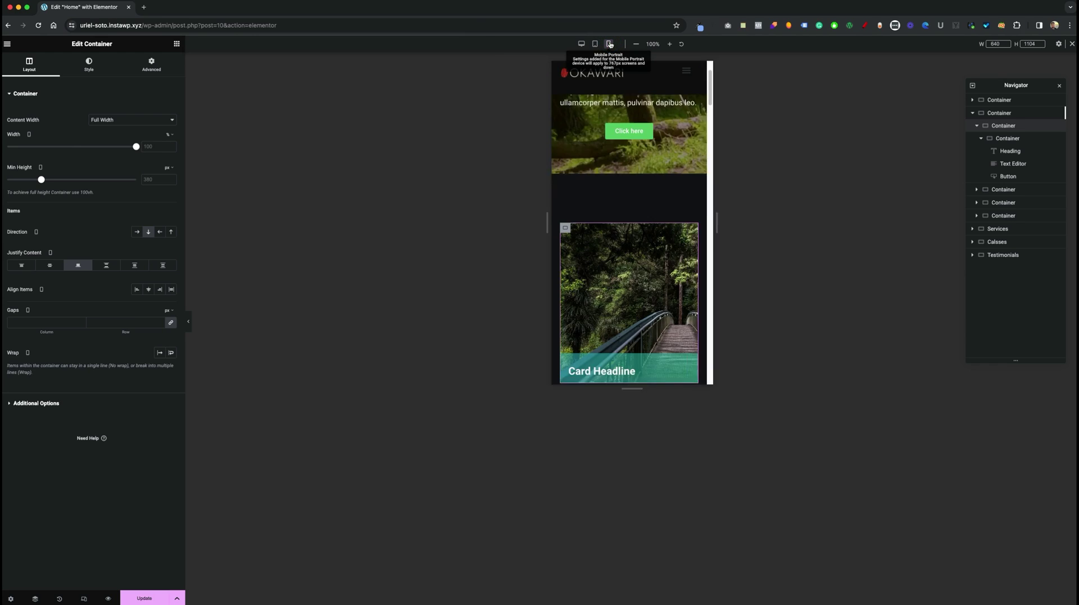
{"action": "scroll", "coordinate": [631, 167], "scroll_direction": "down", "scroll_amount": 3}
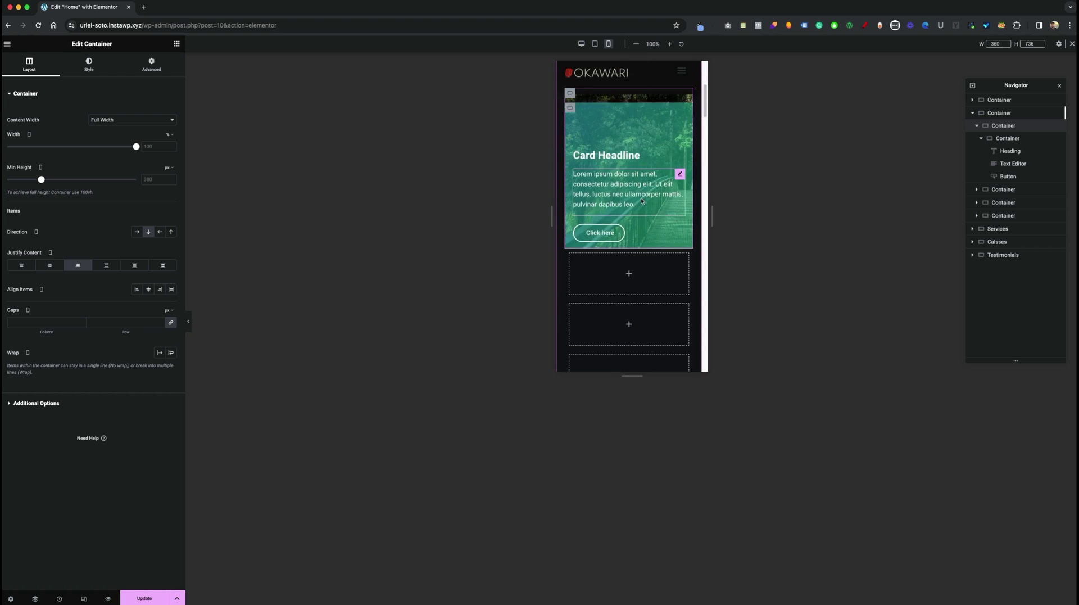
{"action": "left_click", "coordinate": [636, 151]}
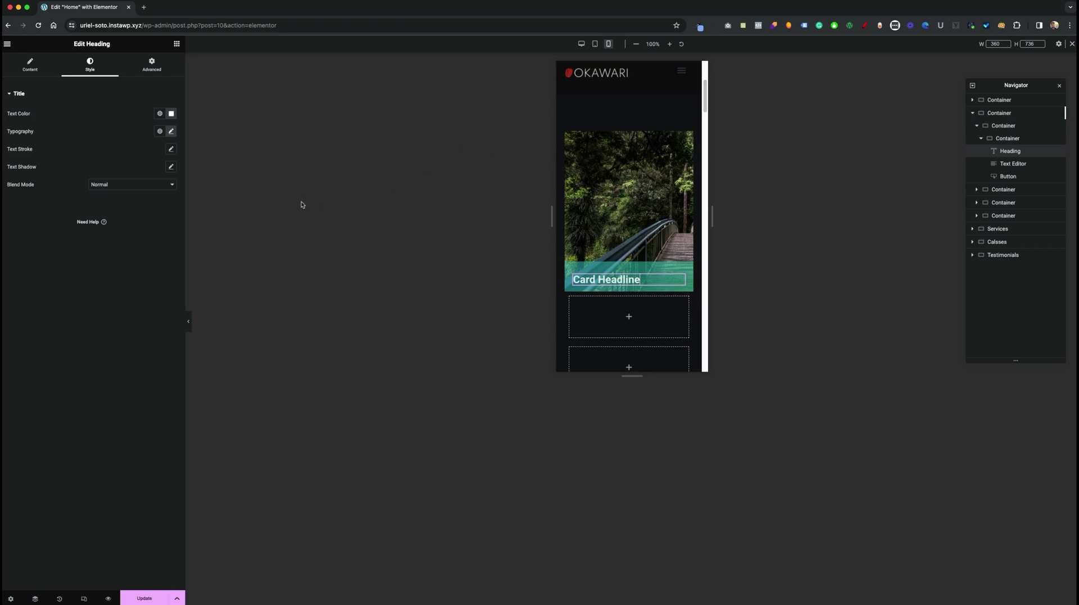
{"action": "left_click", "coordinate": [171, 132]}
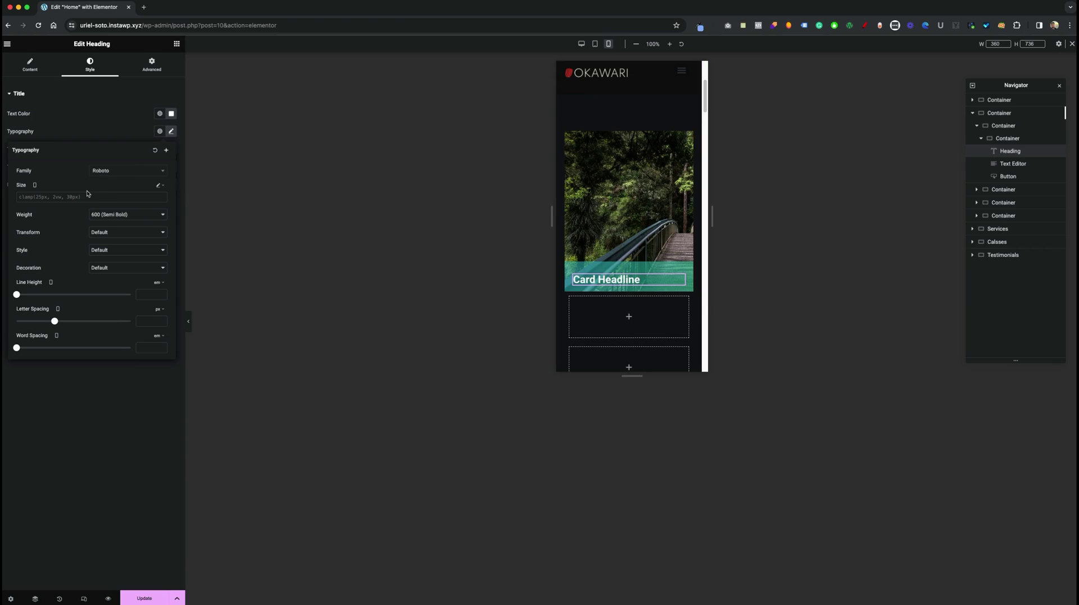
{"action": "left_click", "coordinate": [159, 185]}
{"action": "left_click", "coordinate": [159, 193]}
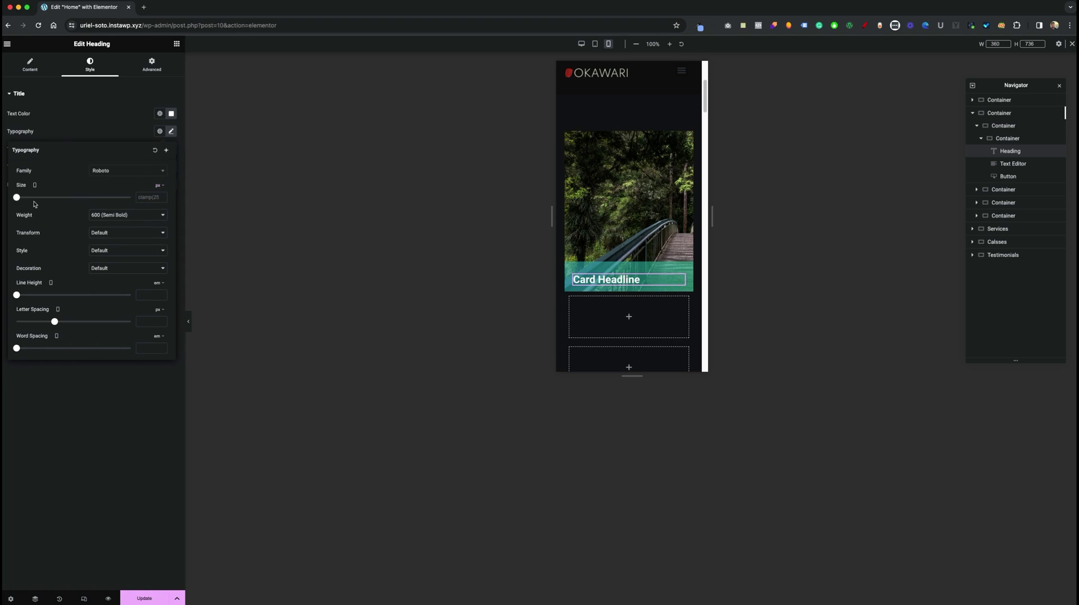
{"action": "left_click_drag", "start_coordinate": [17, 199], "coordinate": [28, 199]}
{"action": "left_click", "coordinate": [161, 187]}
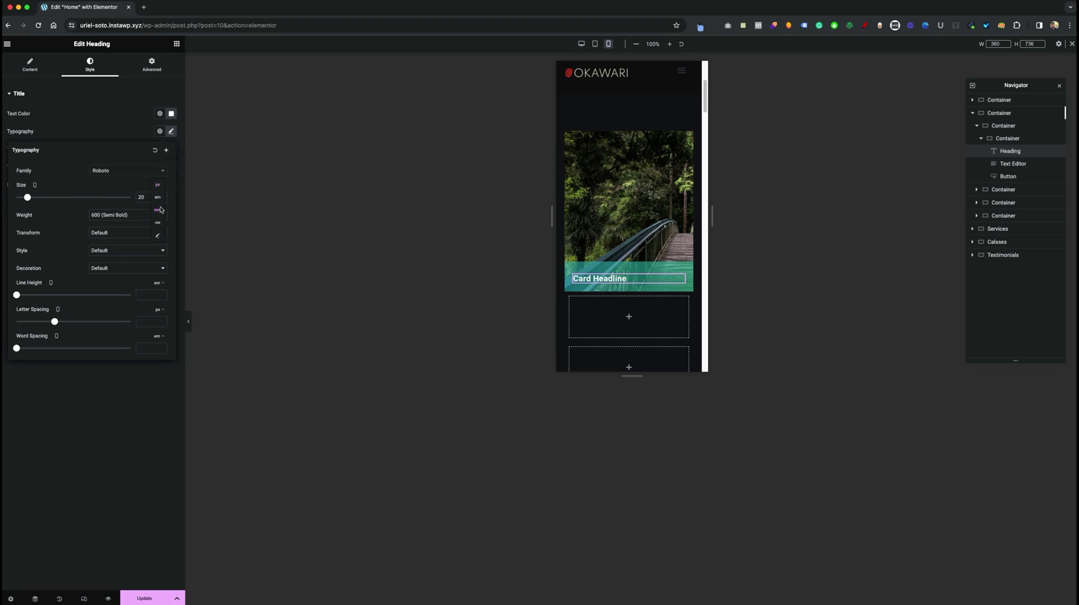
{"action": "left_click", "coordinate": [159, 210]}
{"action": "left_click_drag", "start_coordinate": [17, 198], "coordinate": [30, 197]}
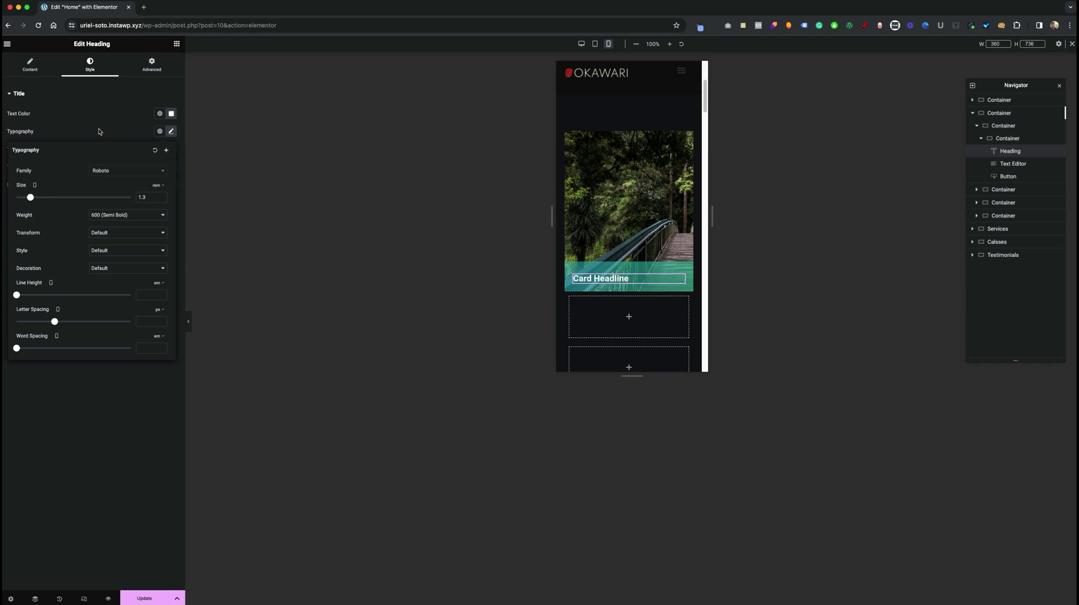
{"action": "left_click", "coordinate": [98, 132]}
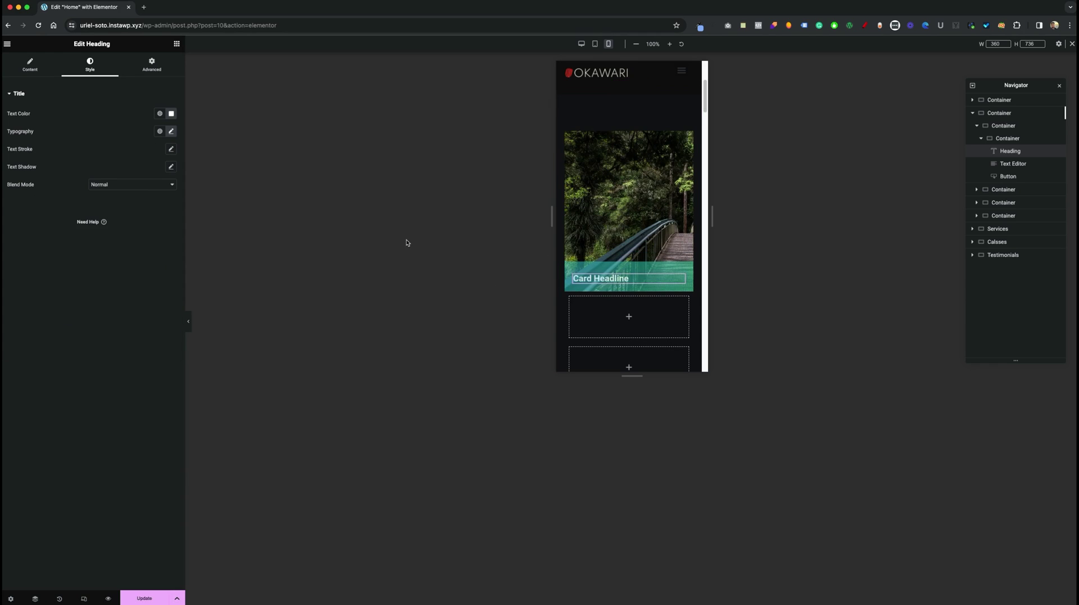
Set the parent container of the card row to wrap its items in the tablet view.
{"action": "left_click", "coordinate": [595, 44]}
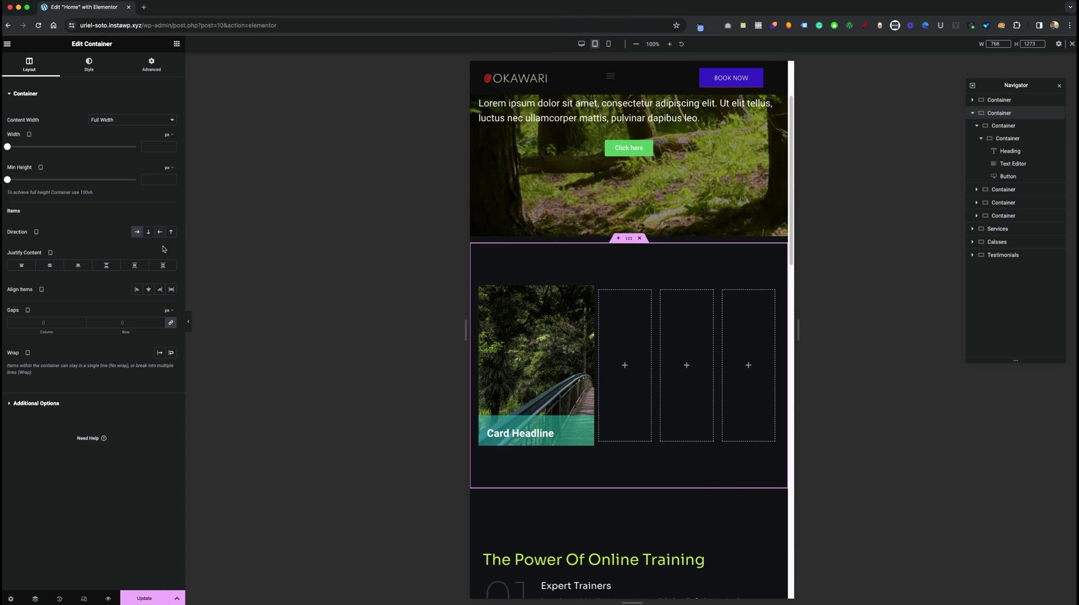
{"action": "left_click", "coordinate": [172, 353]}
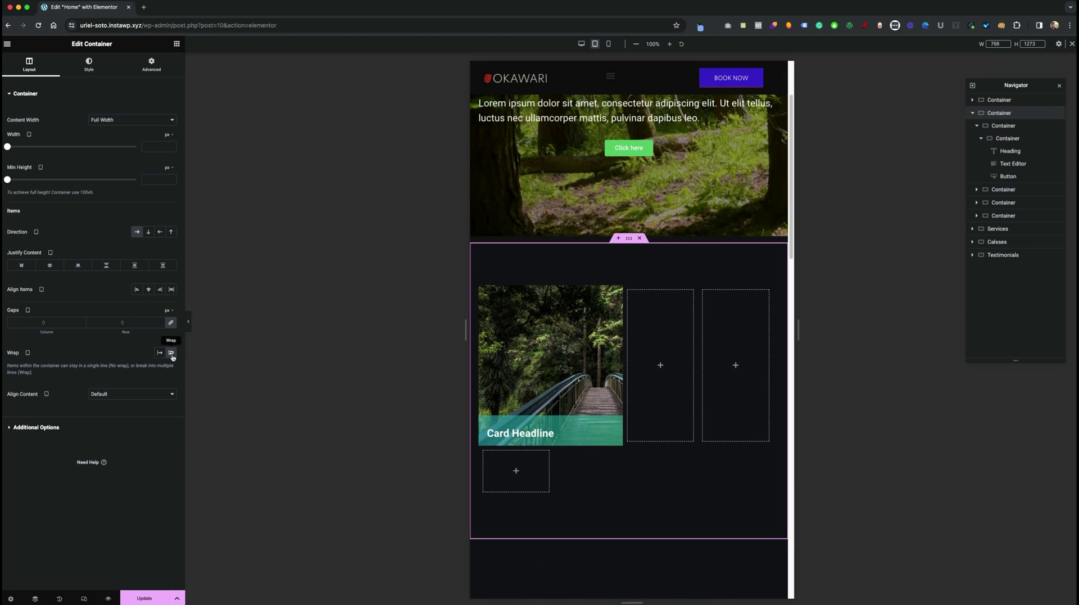
In the desktop view, duplicate the finished first card container three times to get four identical cards.
{"action": "left_click", "coordinate": [580, 44]}
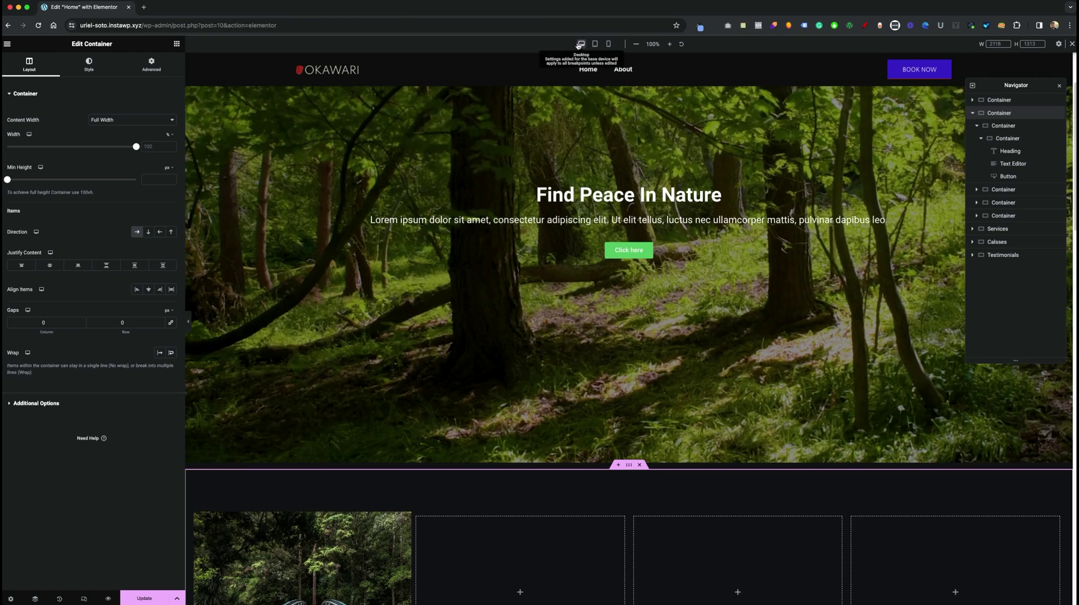
{"action": "scroll", "coordinate": [370, 290], "scroll_direction": "down", "scroll_amount": 2}
{"action": "scroll", "coordinate": [369, 290], "scroll_direction": "down", "scroll_amount": 1}
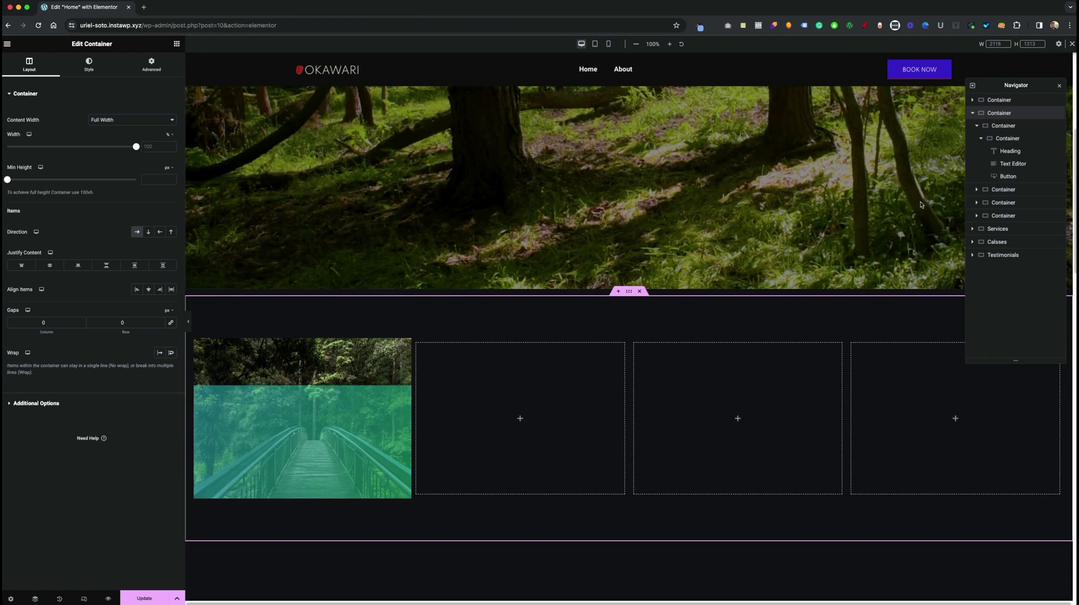
{"action": "left_click", "coordinate": [988, 129]}
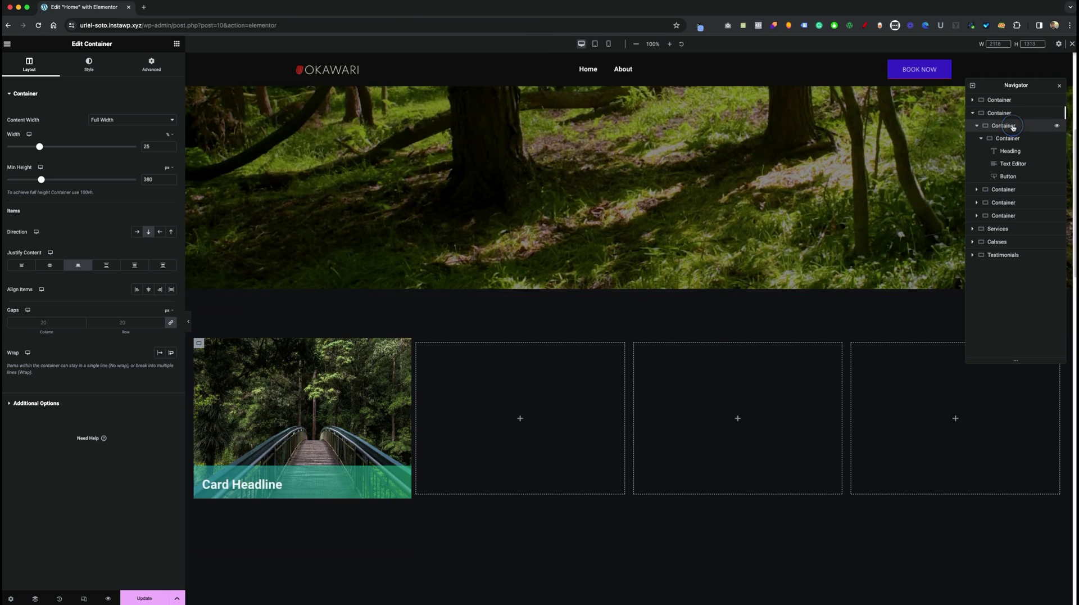
{"action": "left_click", "coordinate": [978, 127]}
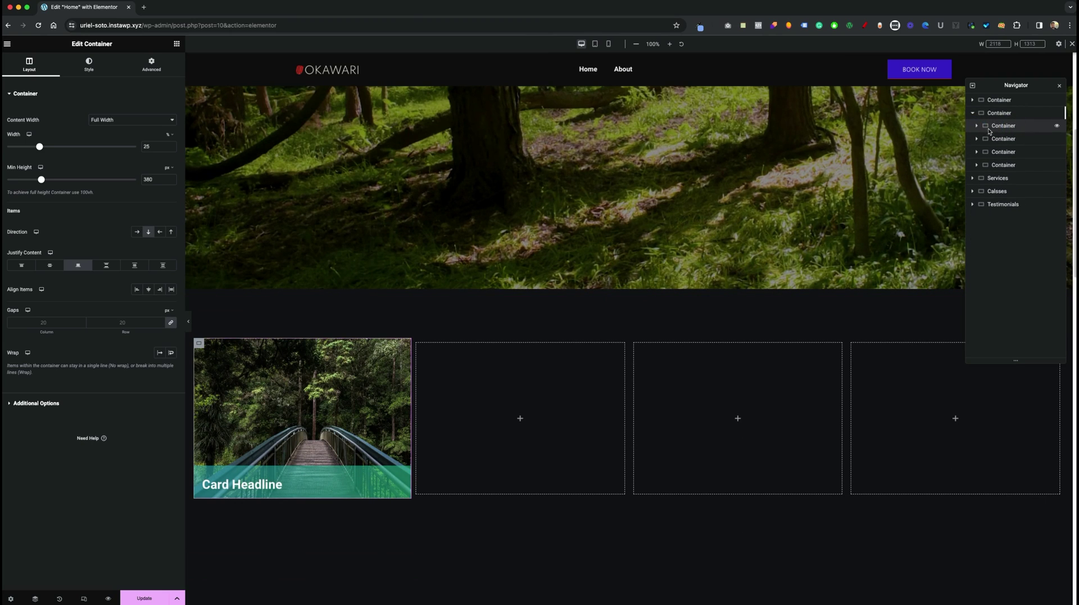
{"action": "right_click", "coordinate": [980, 128]}
{"action": "left_click", "coordinate": [994, 155]}
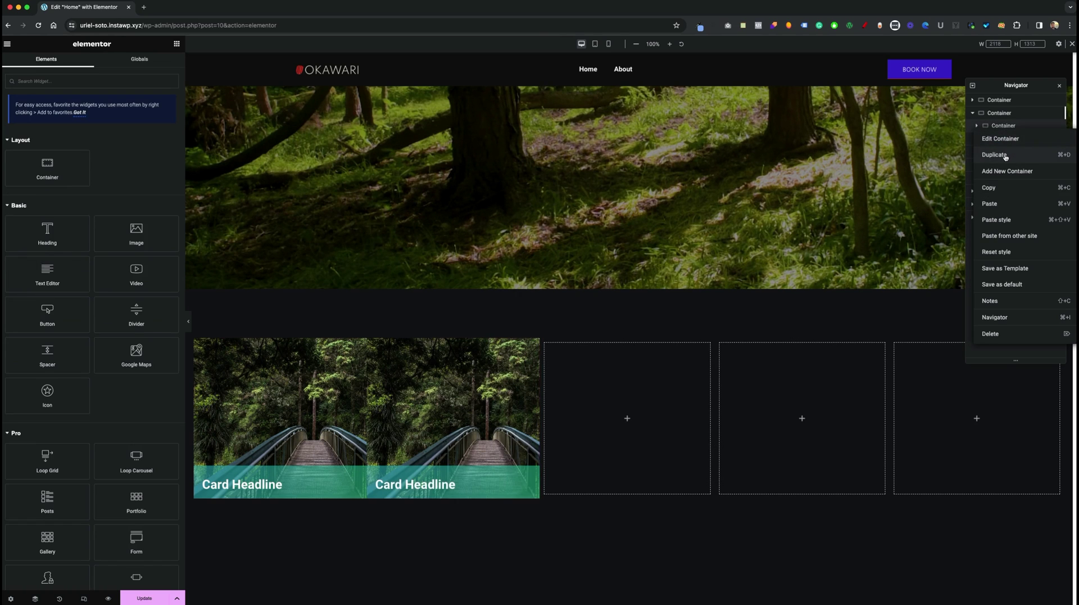
{"action": "left_click", "coordinate": [1009, 155]}
{"action": "right_click", "coordinate": [1007, 139]}
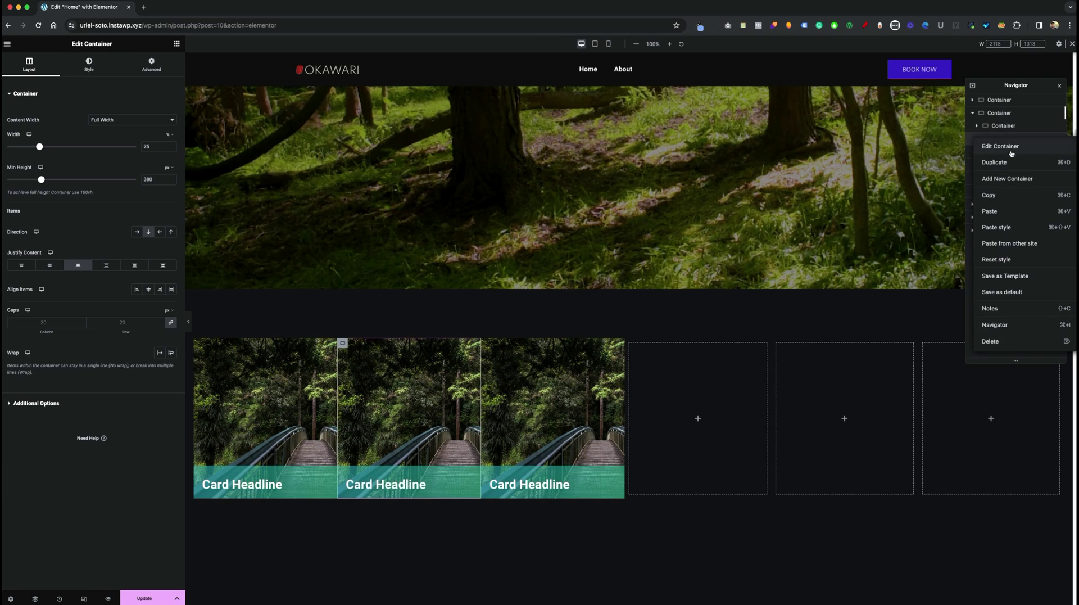
{"action": "left_click", "coordinate": [1005, 164]}
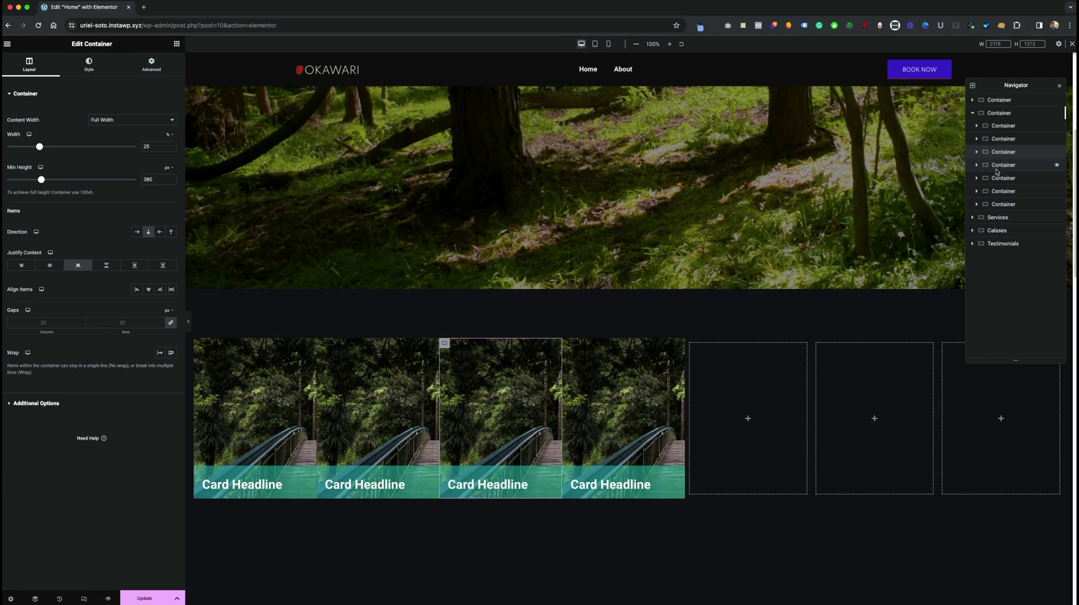
Delete the three empty containers that follow the four cards in the row.
{"action": "right_click", "coordinate": [1003, 204]}
{"action": "left_click", "coordinate": [1010, 406]}
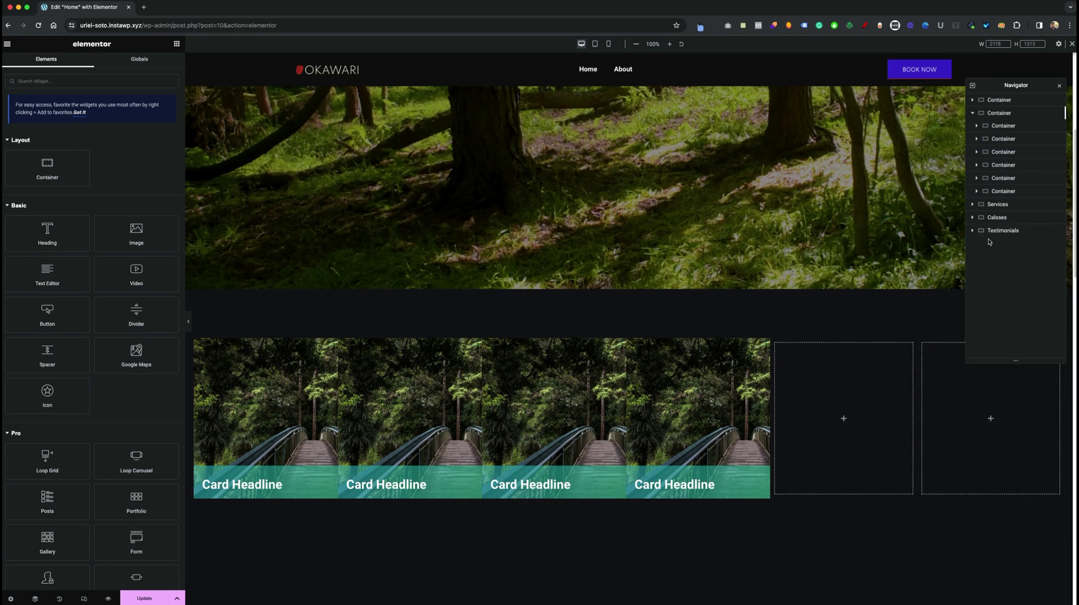
{"action": "right_click", "coordinate": [1004, 191]}
{"action": "left_click", "coordinate": [997, 398]}
{"action": "right_click", "coordinate": [1006, 178]}
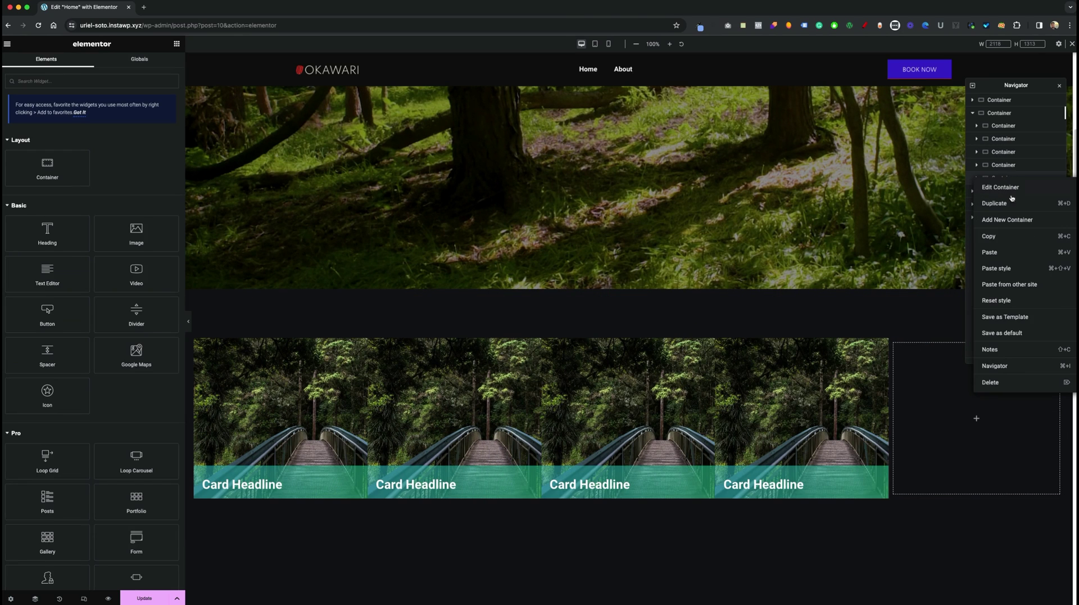
{"action": "left_click", "coordinate": [1011, 382]}
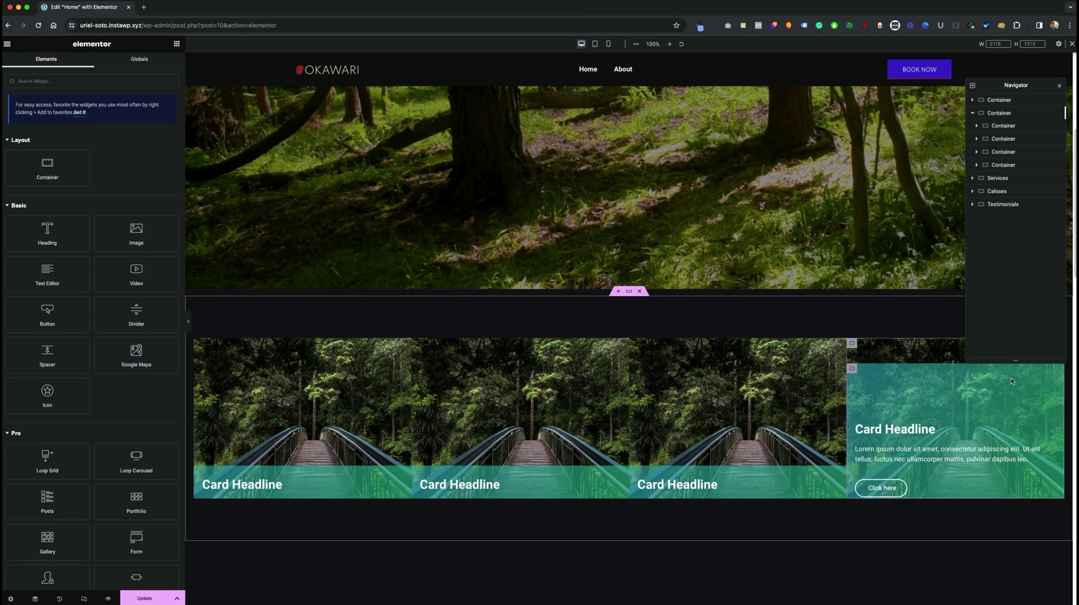
Link the parent container's column and row gaps and set both to 20 px.
{"action": "left_click", "coordinate": [628, 291]}
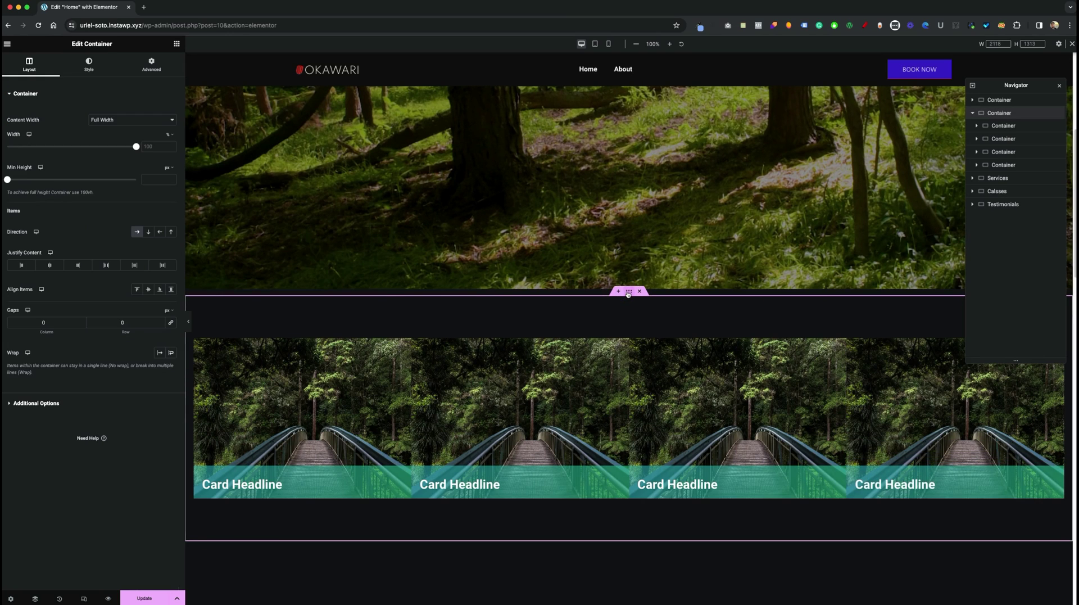
{"action": "left_click", "coordinate": [161, 324]}
{"action": "left_click", "coordinate": [111, 319]}
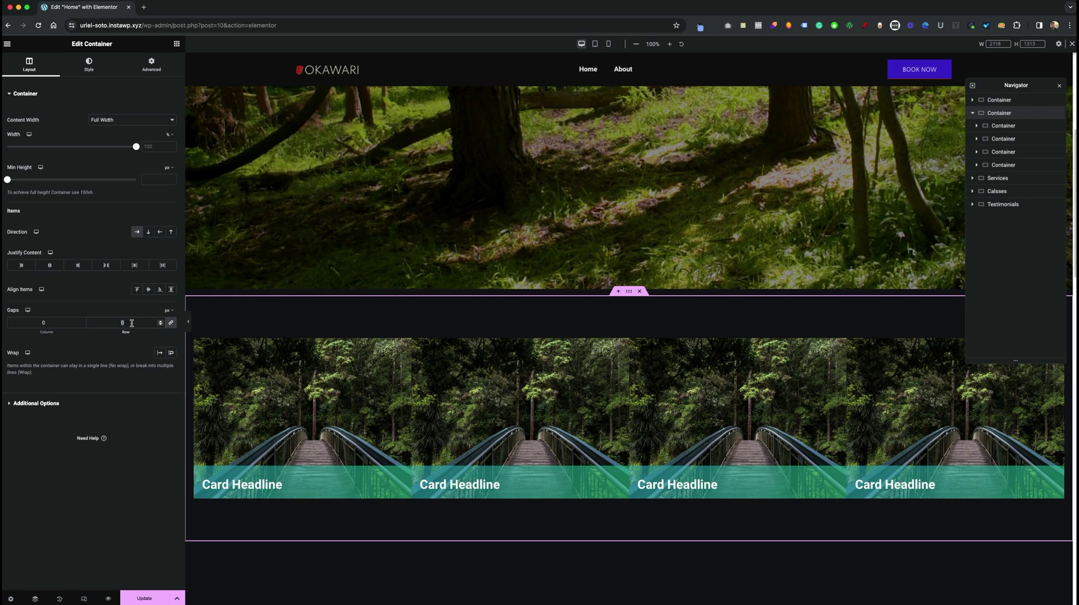
{"action": "left_click", "coordinate": [104, 319]}
{"action": "type", "text": "20"}
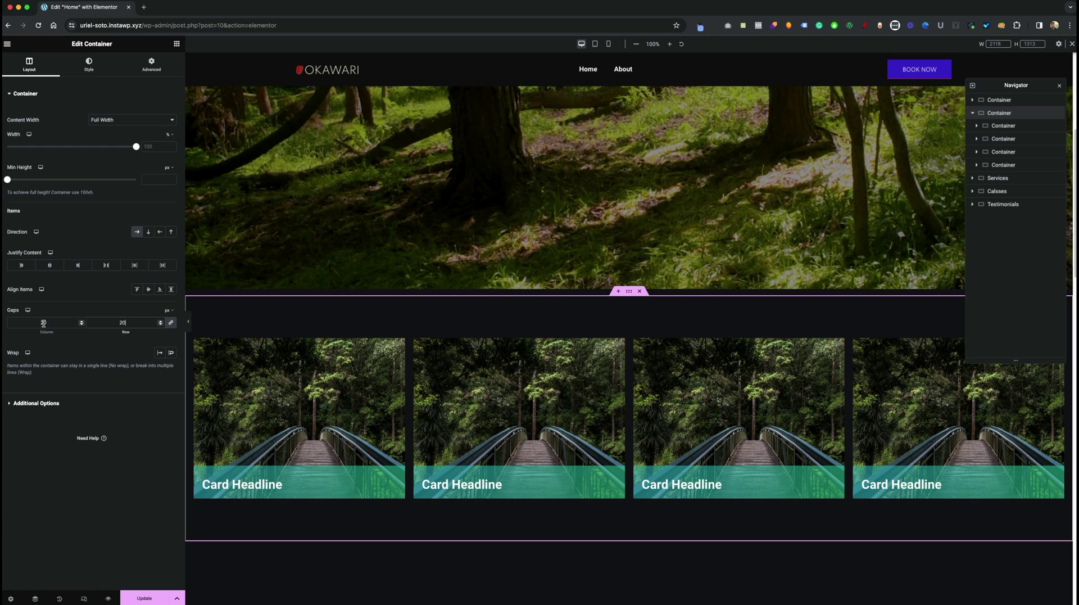
Check the card layout and the hover content of the cards in the tablet and mobile portrait views.
{"action": "left_click", "coordinate": [595, 44]}
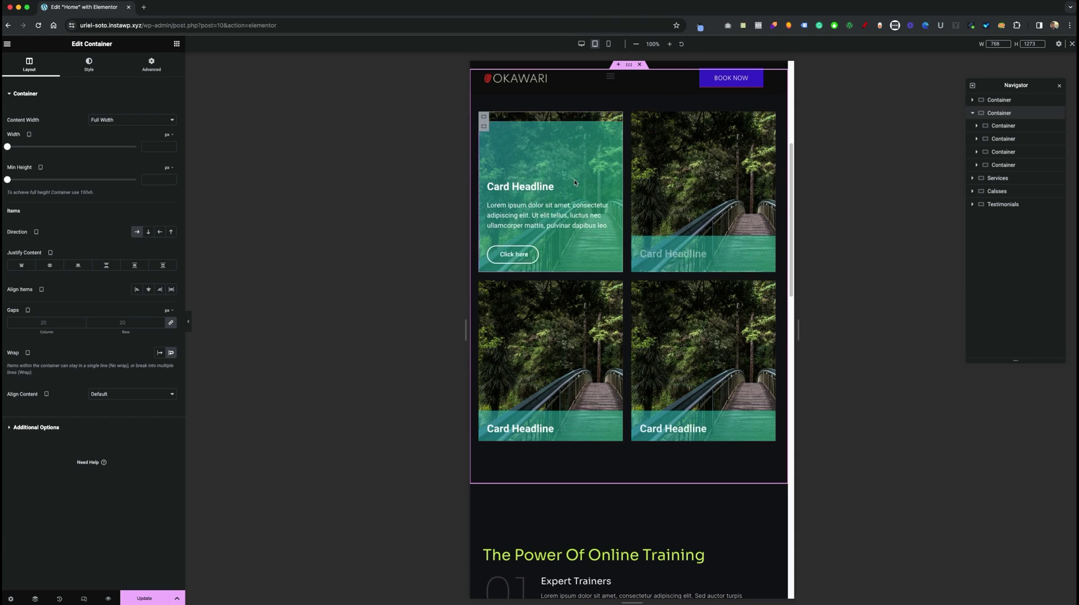
{"action": "left_click", "coordinate": [608, 44]}
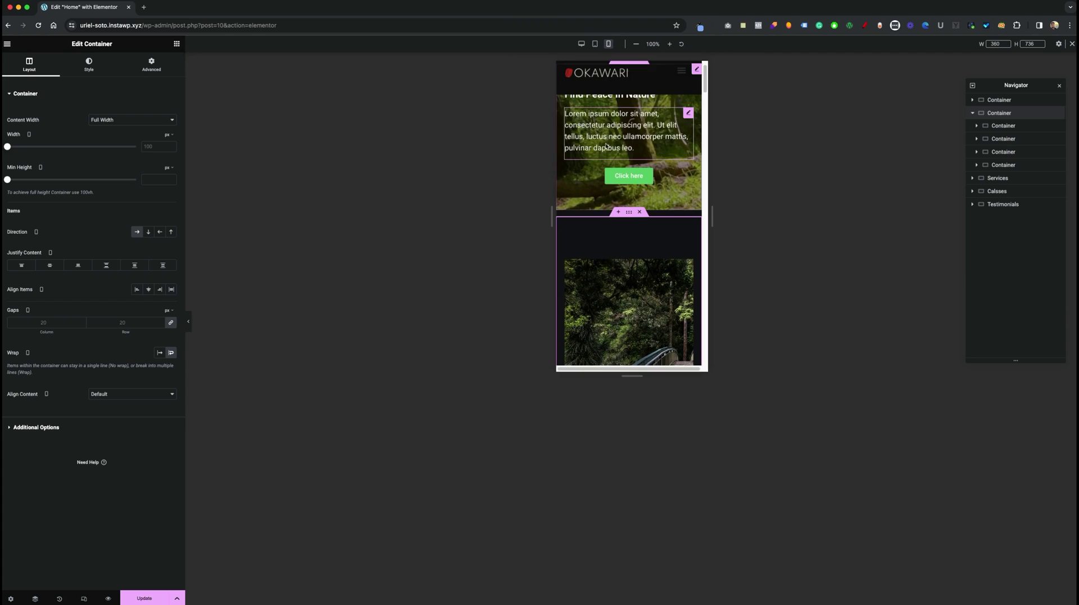
{"action": "scroll", "coordinate": [621, 158], "scroll_direction": "down", "scroll_amount": 3}
{"action": "scroll", "coordinate": [637, 269], "scroll_direction": "down", "scroll_amount": 4}
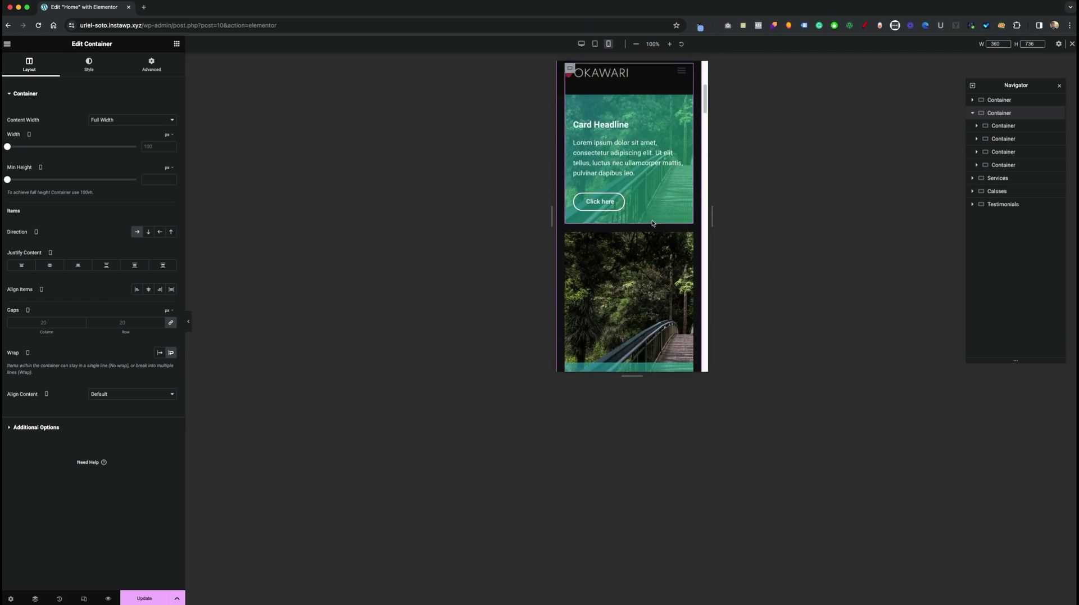
{"action": "scroll", "coordinate": [637, 266], "scroll_direction": "down", "scroll_amount": 6}
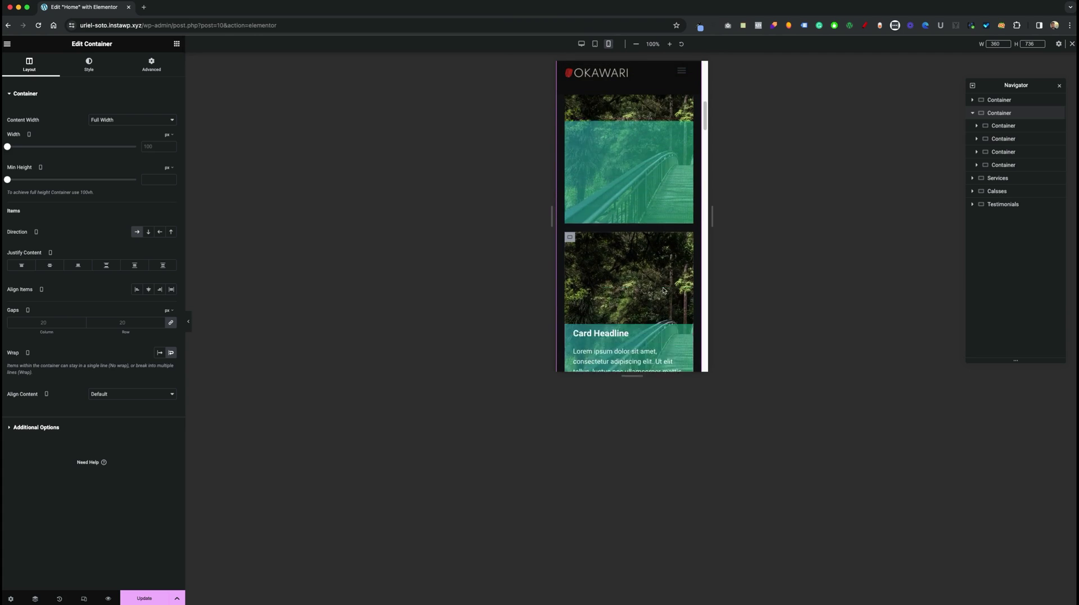
{"action": "scroll", "coordinate": [655, 285], "scroll_direction": "down", "scroll_amount": 5}
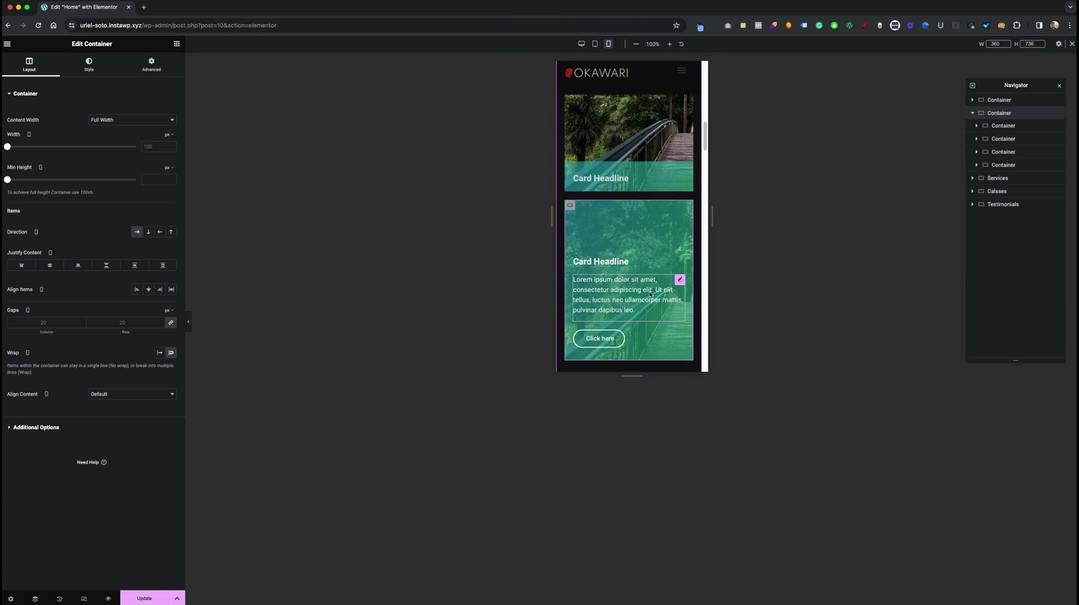
{"action": "scroll", "coordinate": [650, 288], "scroll_direction": "up", "scroll_amount": 4}
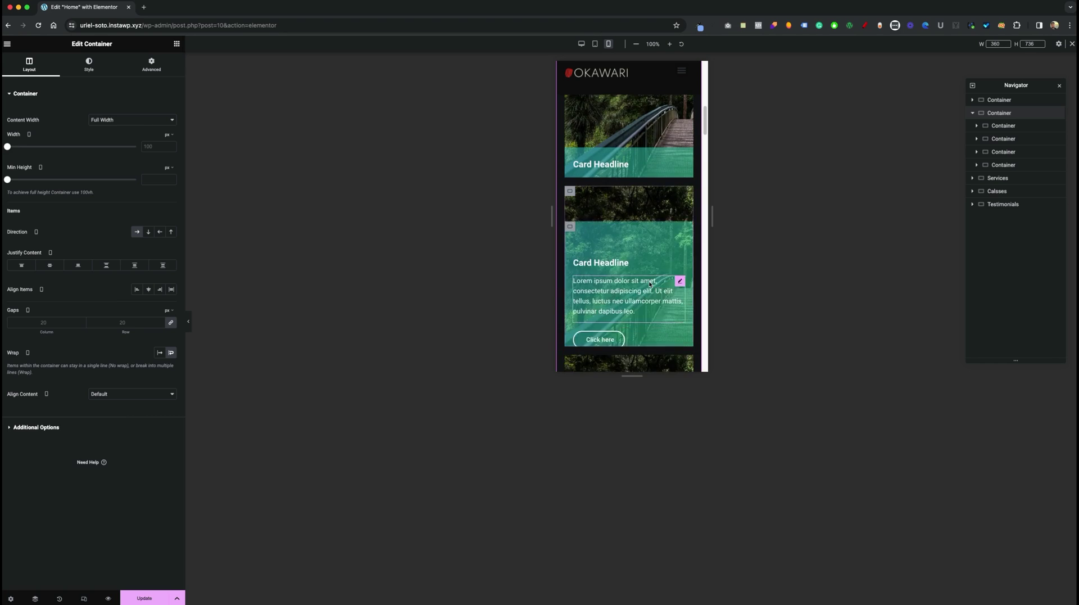
{"action": "scroll", "coordinate": [649, 280], "scroll_direction": "down", "scroll_amount": 1}
{"action": "scroll", "coordinate": [638, 185], "scroll_direction": "up", "scroll_amount": 3}
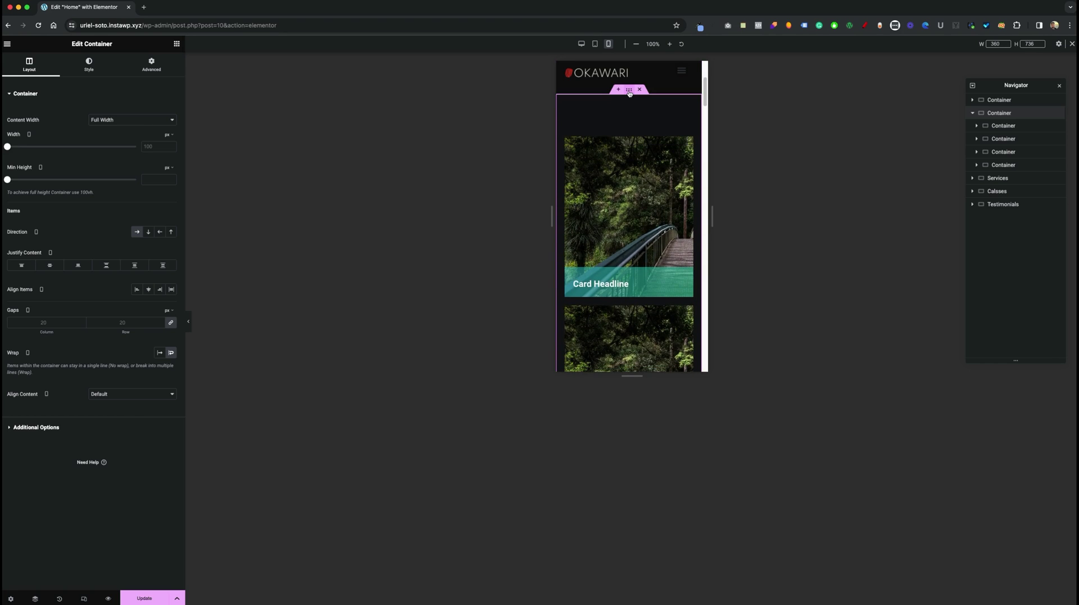
Open the parent container's custom CSS and compare its rules with the first card's hover effect in the desktop view.
{"action": "left_click", "coordinate": [151, 64]}
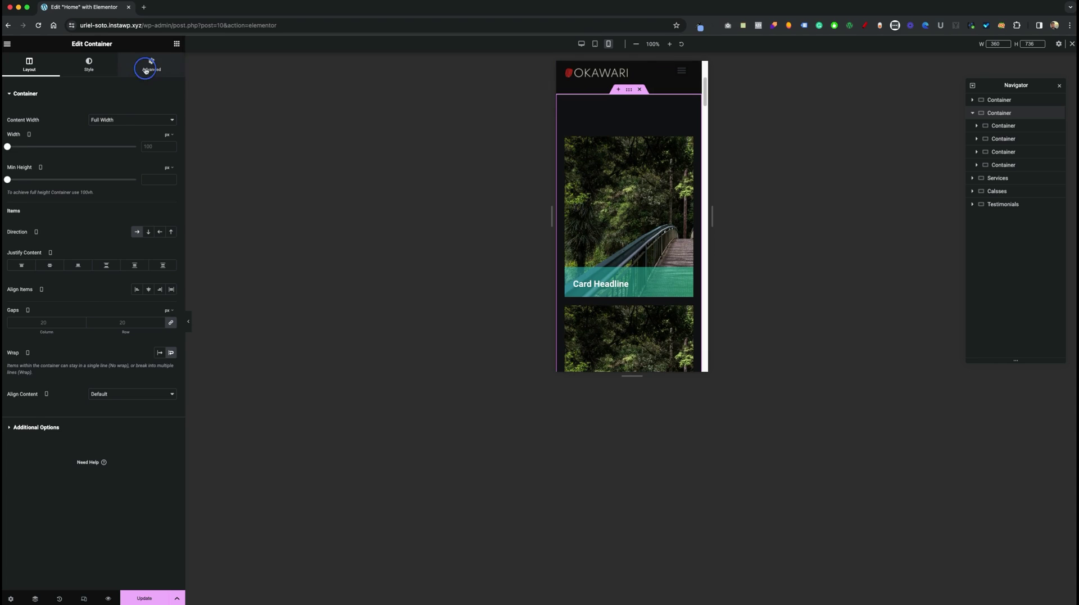
{"action": "left_click", "coordinate": [88, 433]}
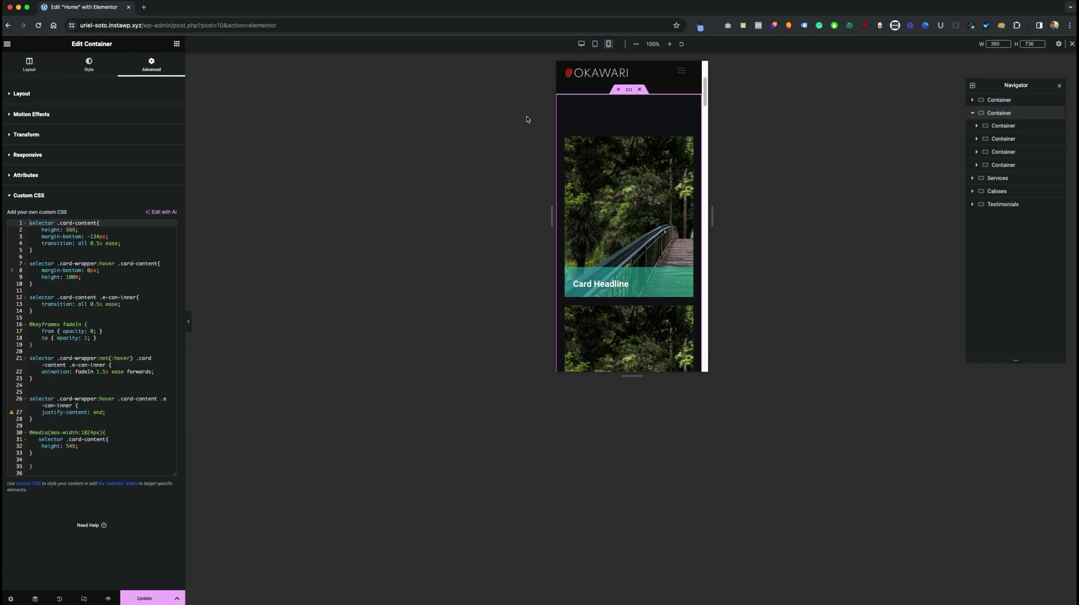
{"action": "left_click", "coordinate": [581, 43]}
{"action": "scroll", "coordinate": [292, 183], "scroll_direction": "down", "scroll_amount": 3}
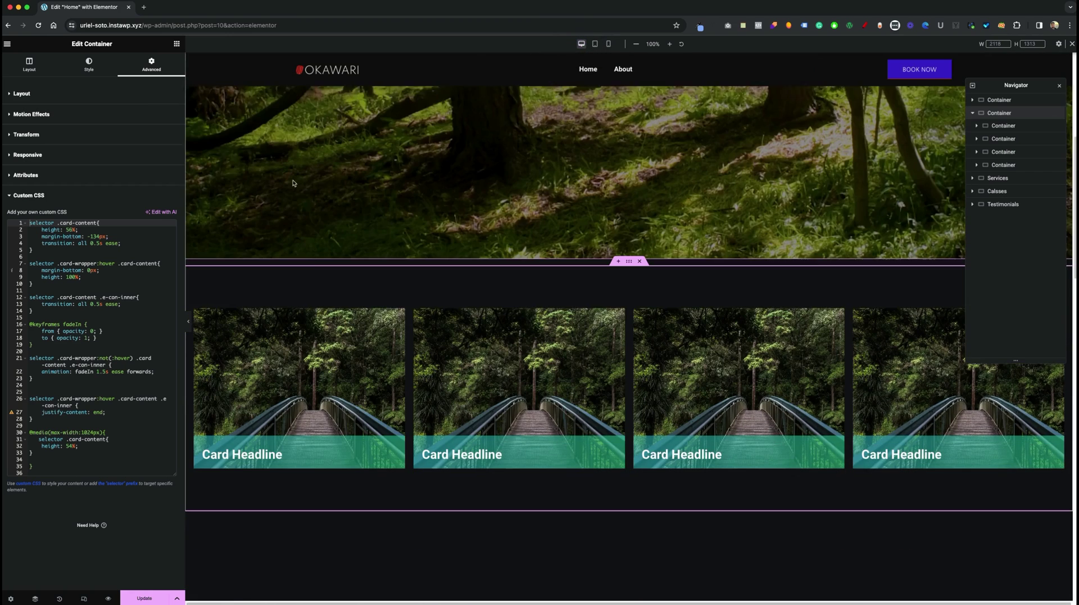
{"action": "scroll", "coordinate": [293, 182], "scroll_direction": "down", "scroll_amount": 3}
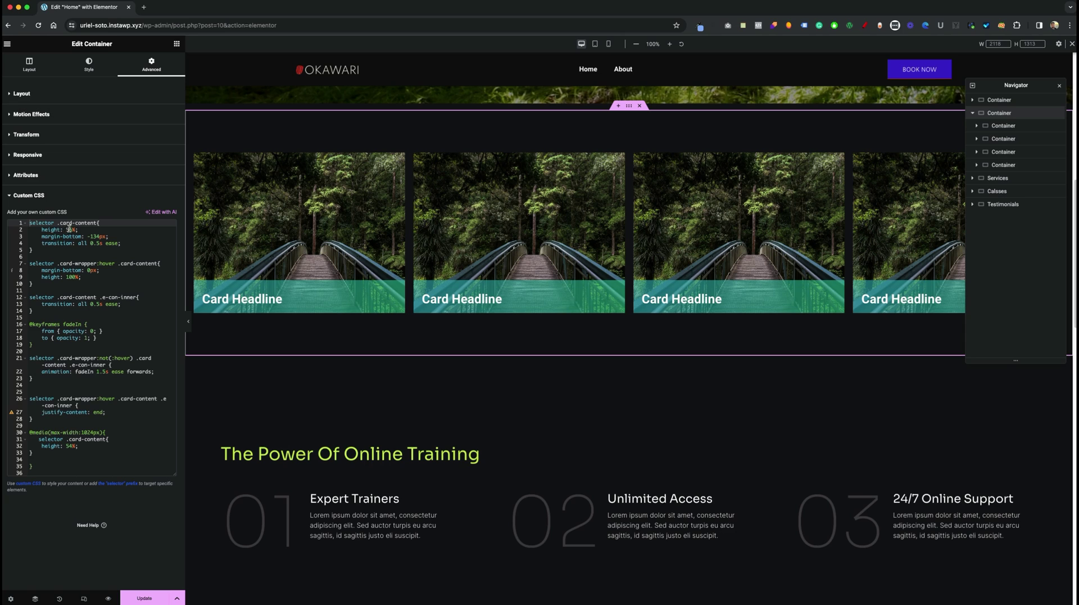
{"action": "mouse_move", "coordinate": [246, 240]}
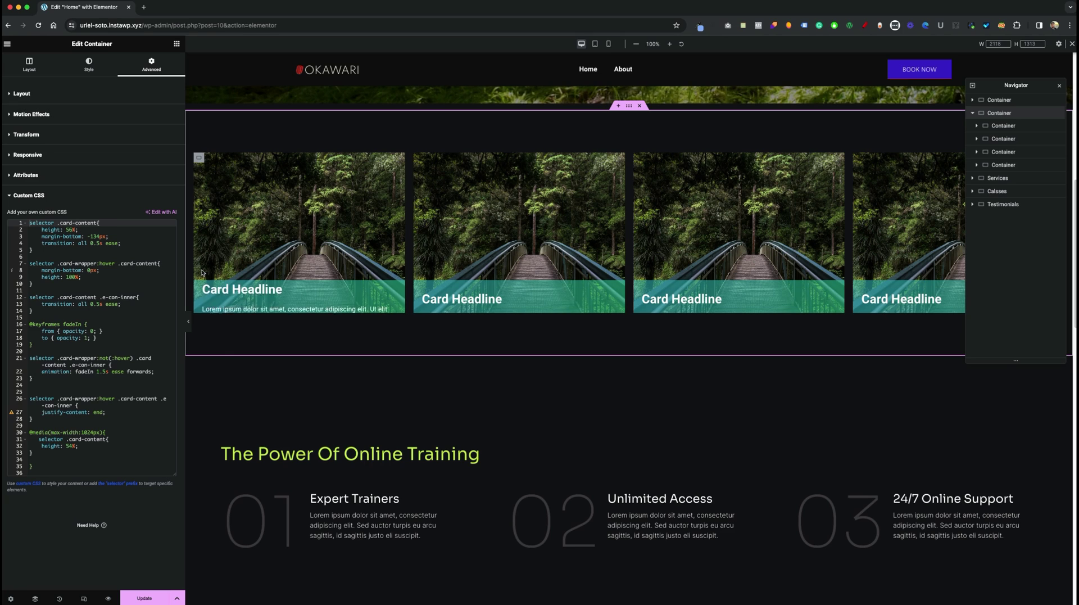
{"action": "left_click", "coordinate": [82, 230]}
{"action": "left_click", "coordinate": [34, 230]}
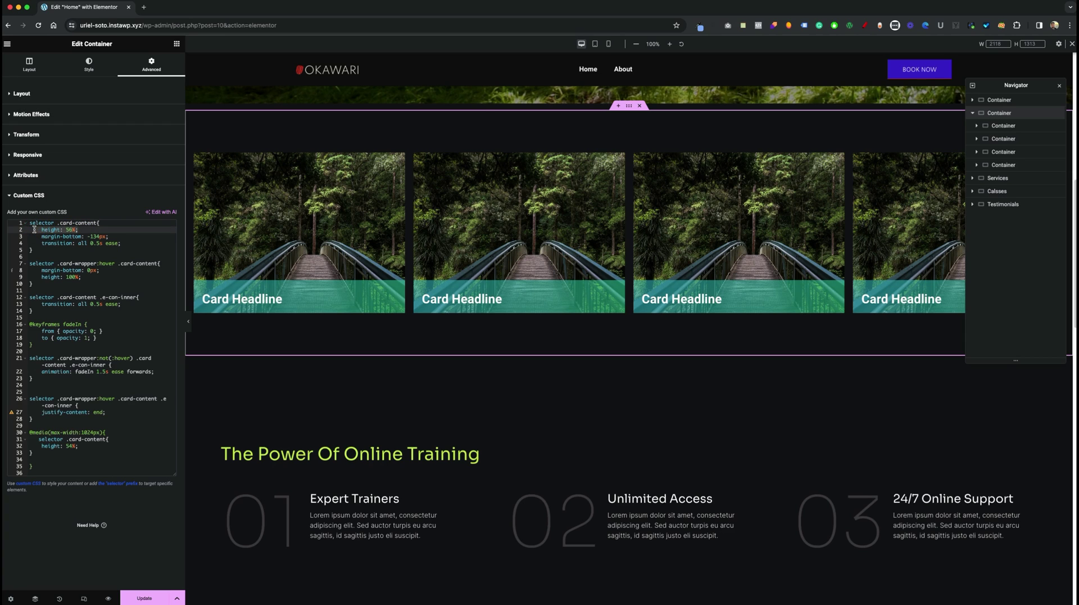
{"action": "key", "text": "BackSpace"}
{"action": "key", "text": "super+z"}
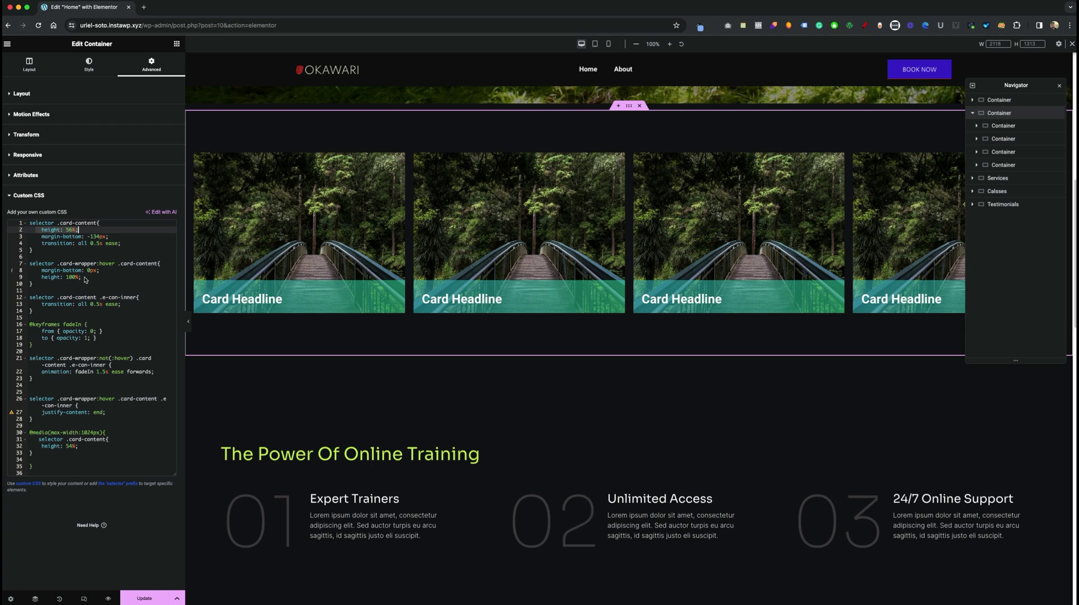
{"action": "left_click", "coordinate": [82, 278]}
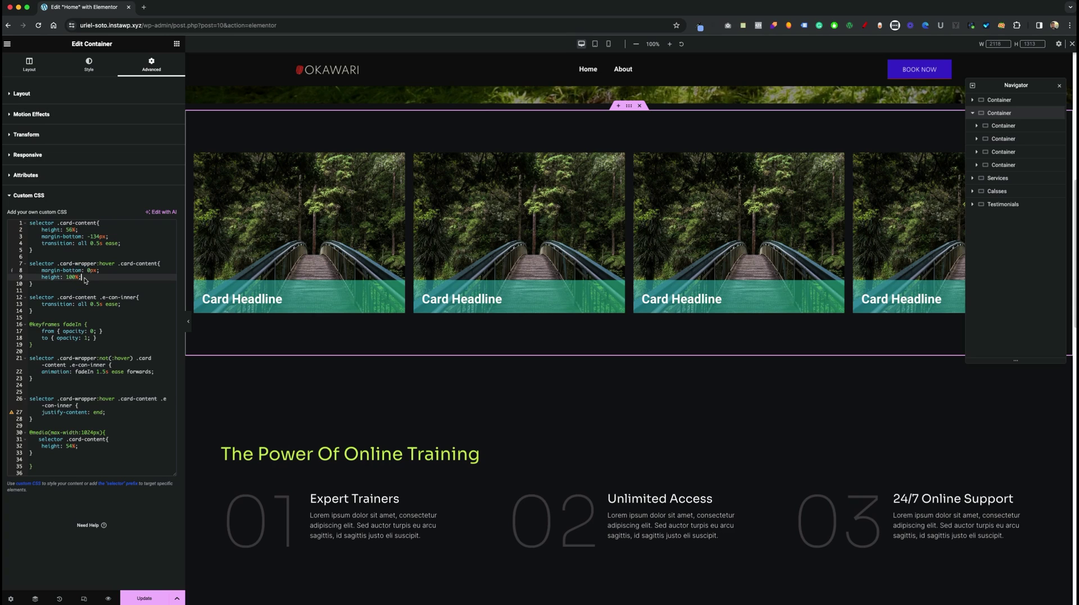
Remove the height declaration from the .card-content rule to test the first card's hover effect, and undo the removal.
{"action": "left_click", "coordinate": [78, 230]}
{"action": "key", "text": "BackSpace"}
{"action": "key", "text": "BackSpace"}
{"action": "key", "text": "BackSpace"}
{"action": "key", "text": "BackSpace"}
{"action": "key", "text": "BackSpace"}
{"action": "key", "text": "BackSpace"}
{"action": "key", "text": "BackSpace"}
{"action": "key", "text": "BackSpace"}
{"action": "key", "text": "BackSpace"}
{"action": "key", "text": "BackSpace"}
{"action": "key", "text": "BackSpace"}
{"action": "key", "text": "BackSpace"}
{"action": "key", "text": "BackSpace"}
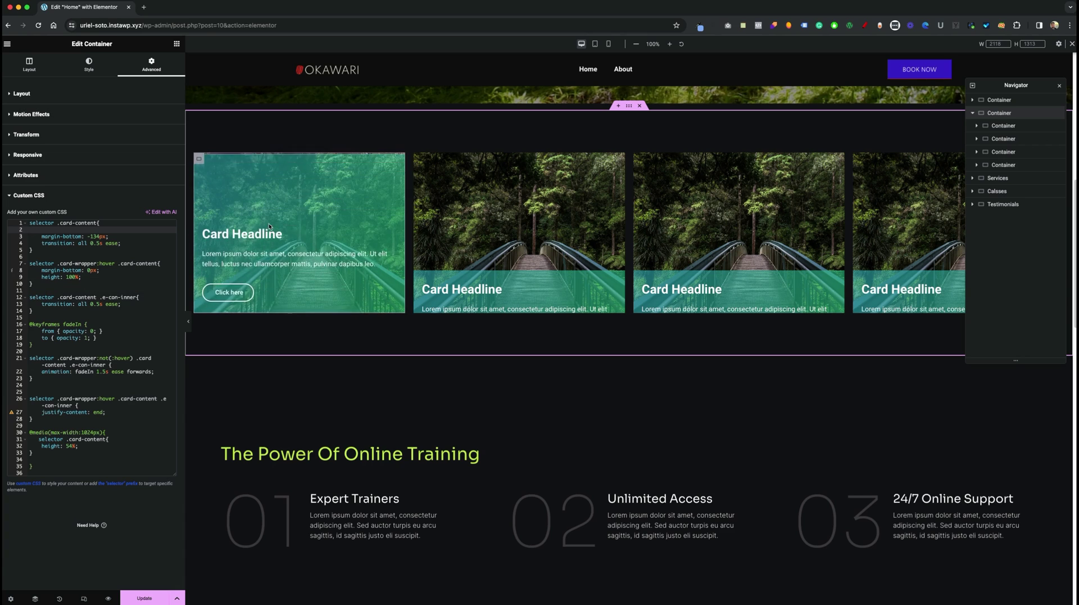
{"action": "key", "text": "super+z"}
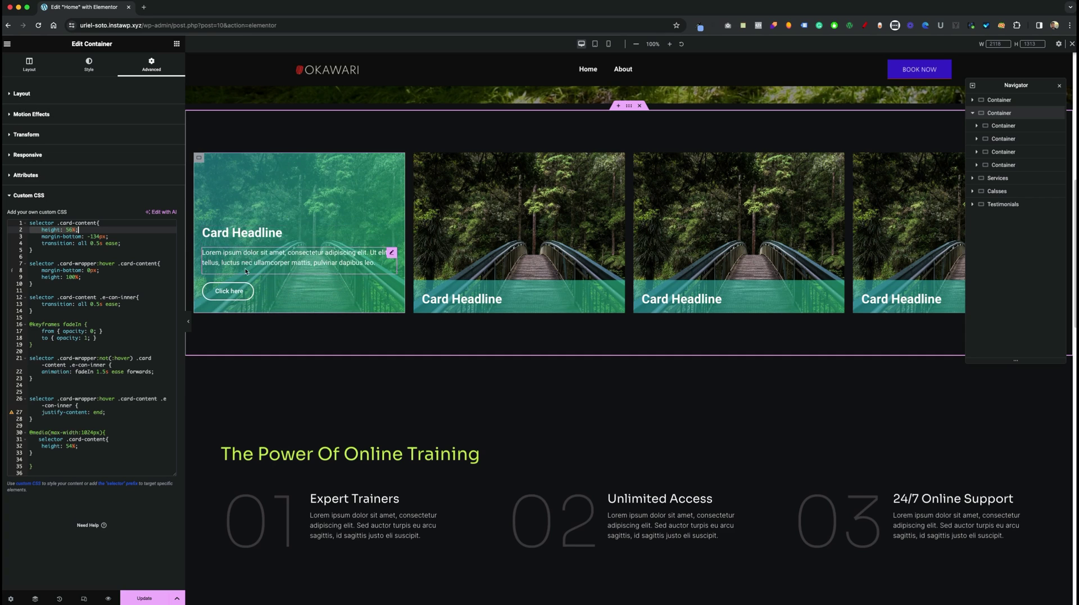
Review the margin-bottom and transition declarations of the .card-content rule and the transition of its inner container.
{"action": "left_click", "coordinate": [93, 236]}
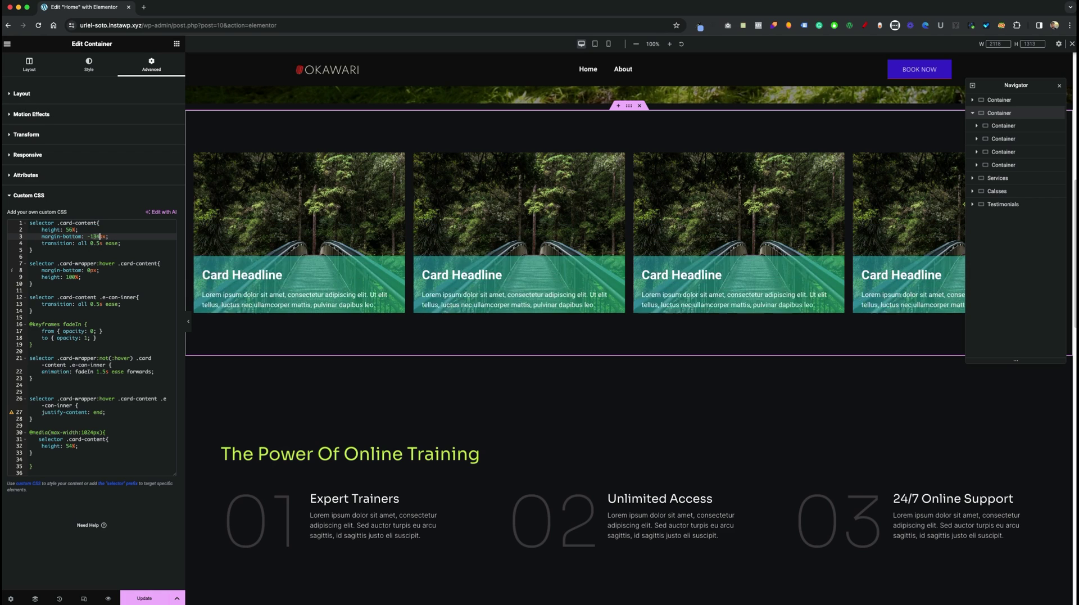
{"action": "left_click", "coordinate": [71, 243]}
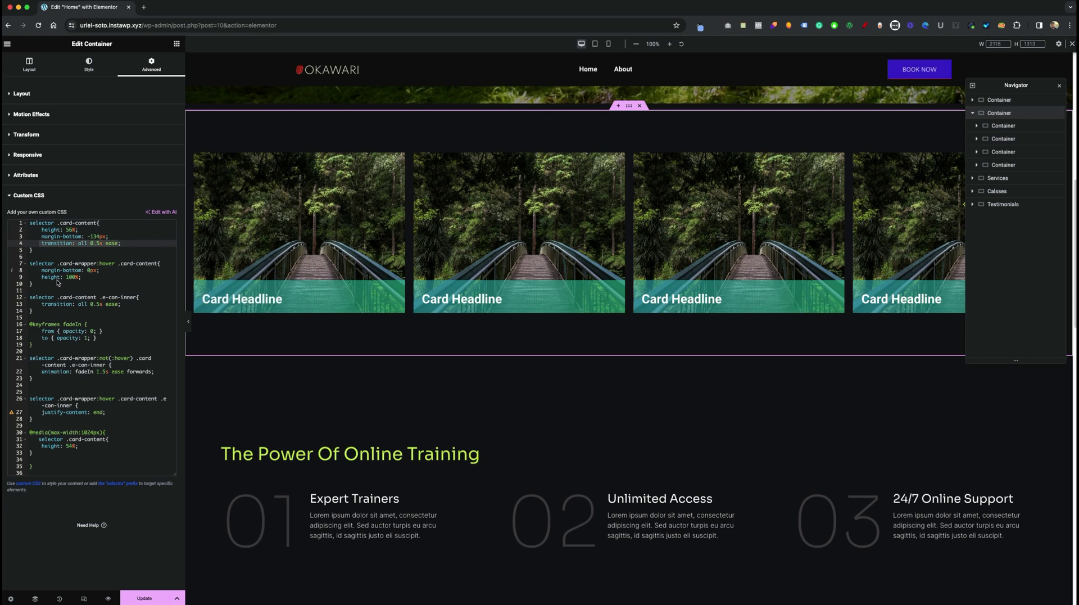
{"action": "type", "text": ";"}
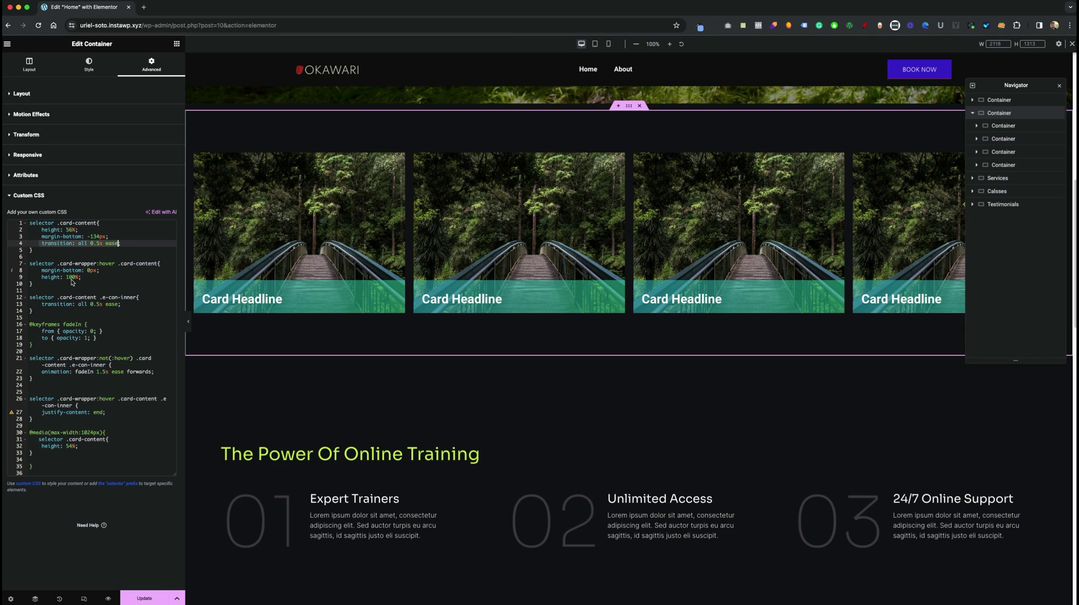
{"action": "mouse_move", "coordinate": [255, 171]}
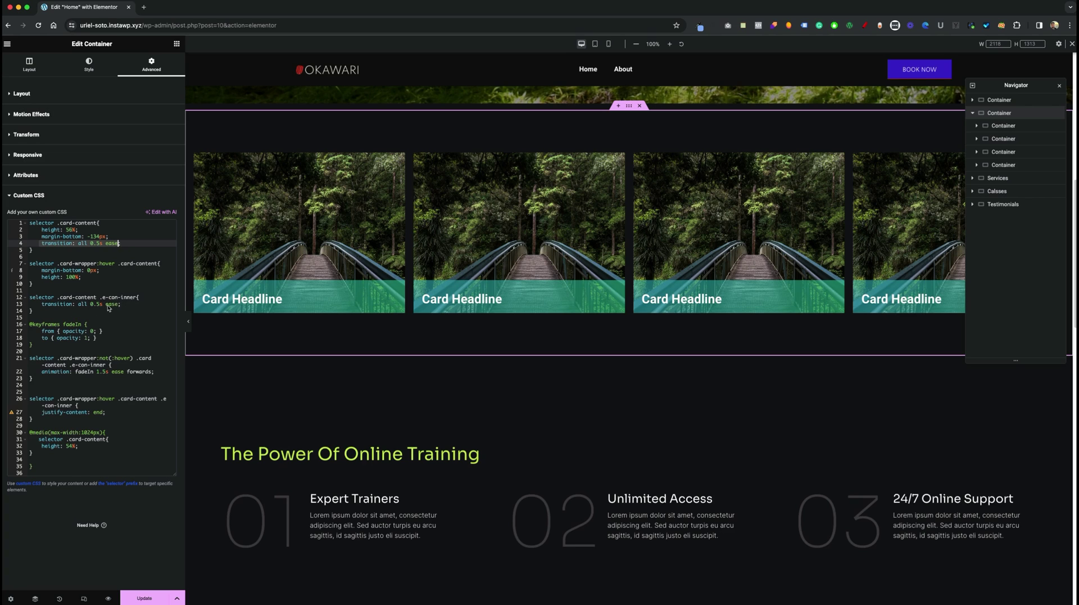
{"action": "triple_click", "coordinate": [87, 305]}
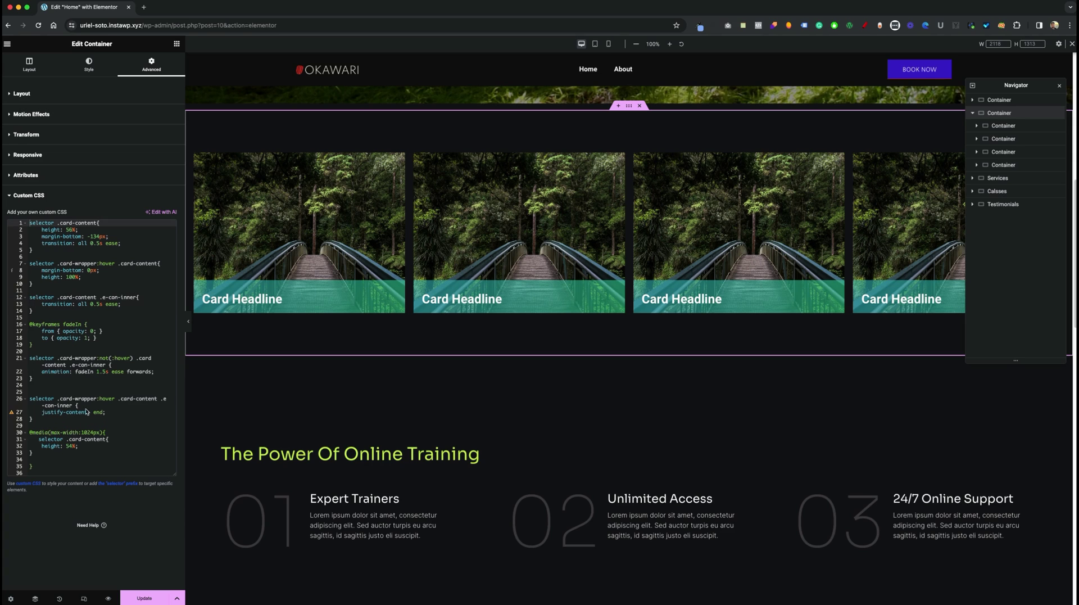
Comment out the justify-content rule for hovered cards to test the first card's content alignment, and undo the commenting.
{"action": "left_click", "coordinate": [24, 412]}
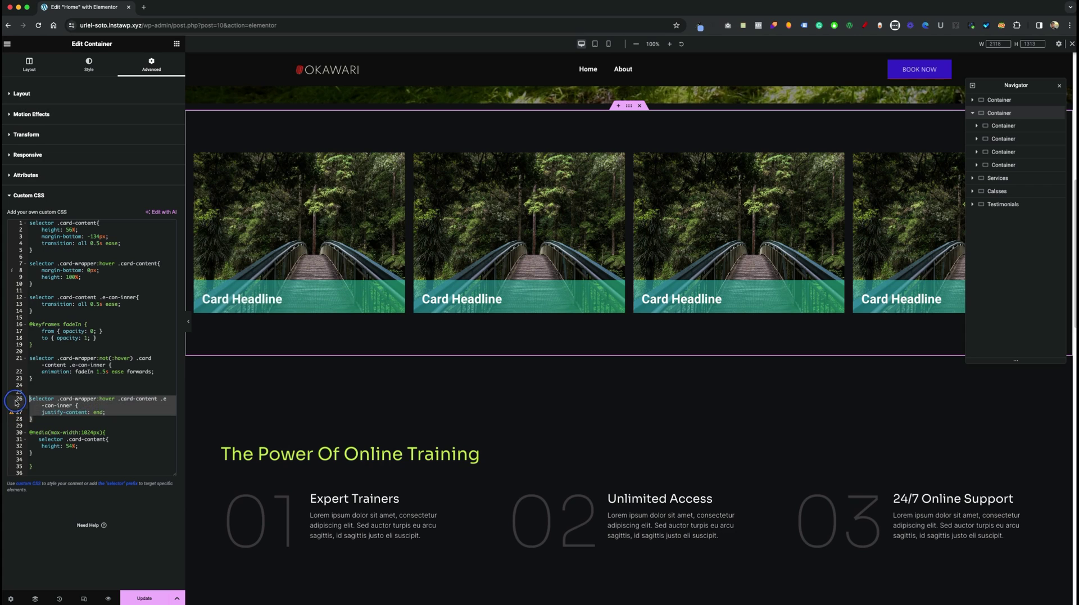
{"action": "key", "text": "super+slash"}
{"action": "mouse_move", "coordinate": [315, 233]}
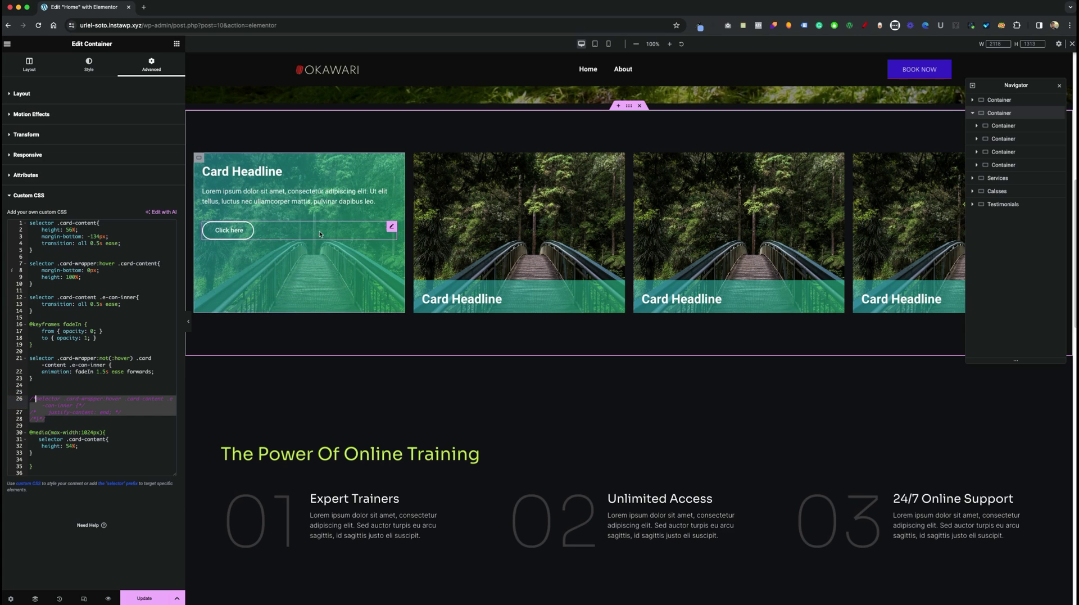
{"action": "left_click", "coordinate": [58, 419]}
{"action": "key", "text": "super+z"}
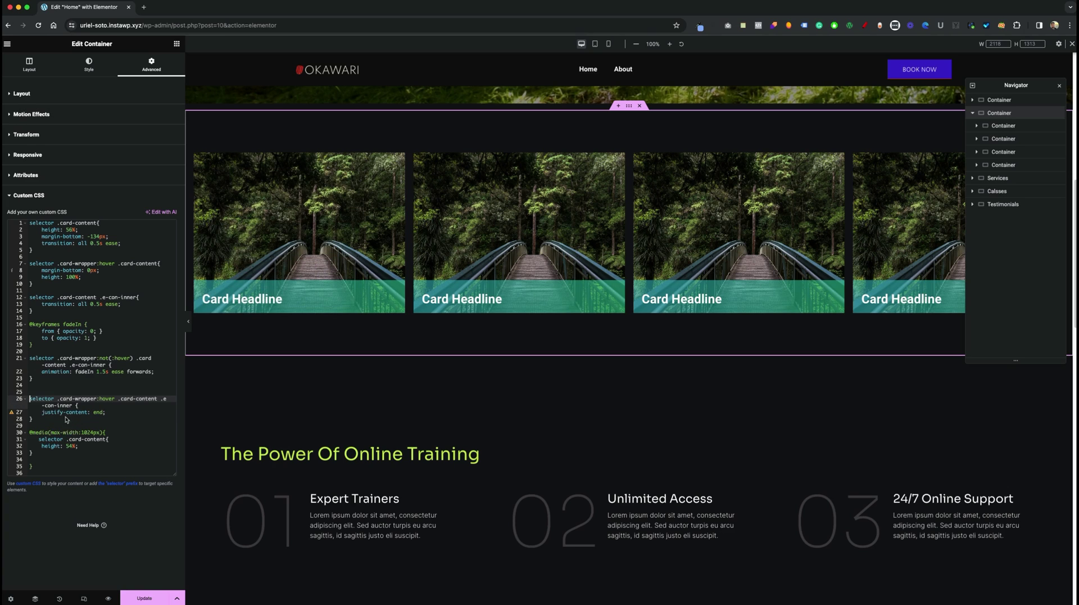
Comment out the fadeIn keyframes and the .card-wrapper:not(:hover) animation rule to compare the hover-out effect, and uncomment both.
{"action": "key", "text": "Up"}
{"action": "key", "text": "Up"}
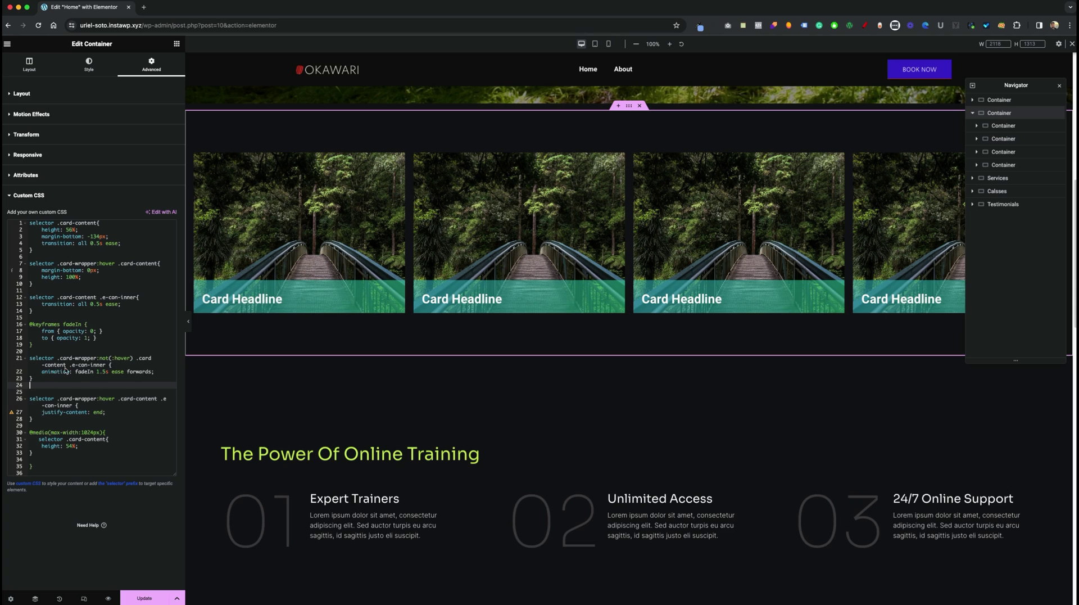
{"action": "mouse_move", "coordinate": [230, 276]}
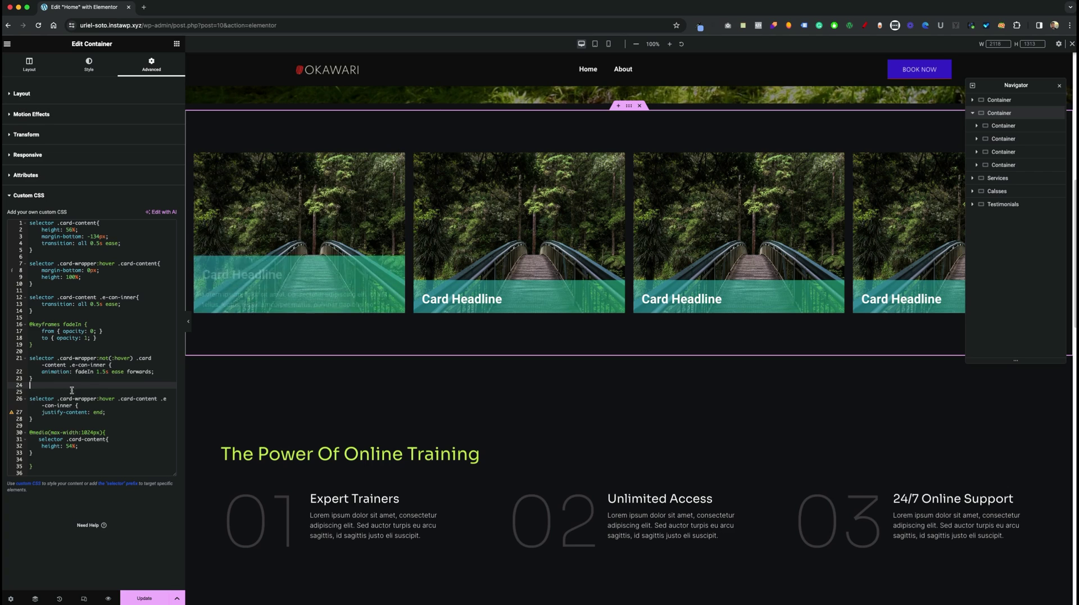
{"action": "left_click_drag", "start_coordinate": [44, 384], "coordinate": [14, 327]}
{"action": "key", "text": "super+slash"}
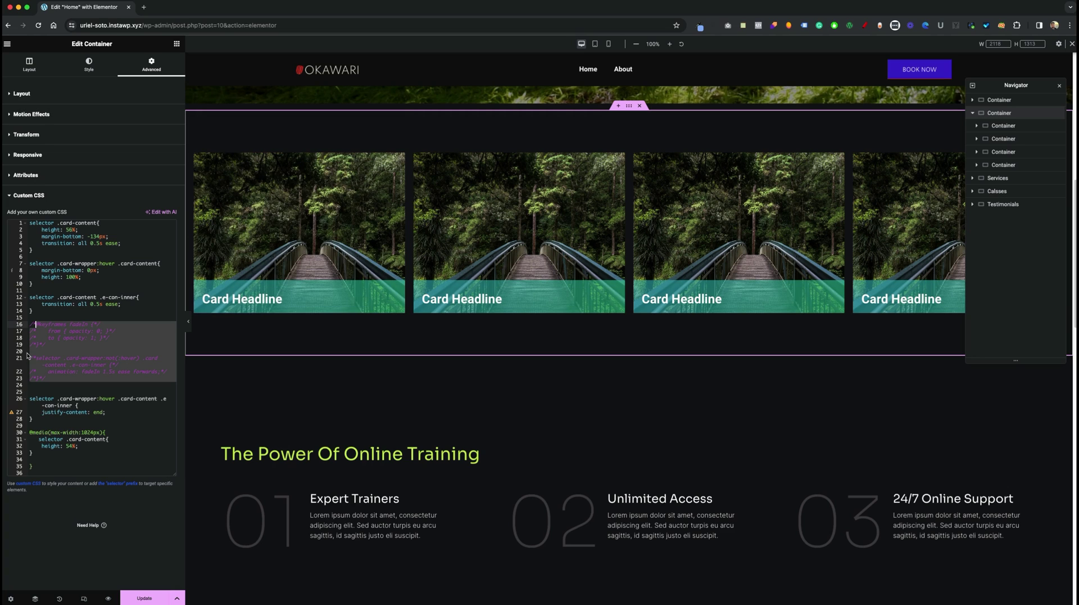
{"action": "key", "text": "super+slash"}
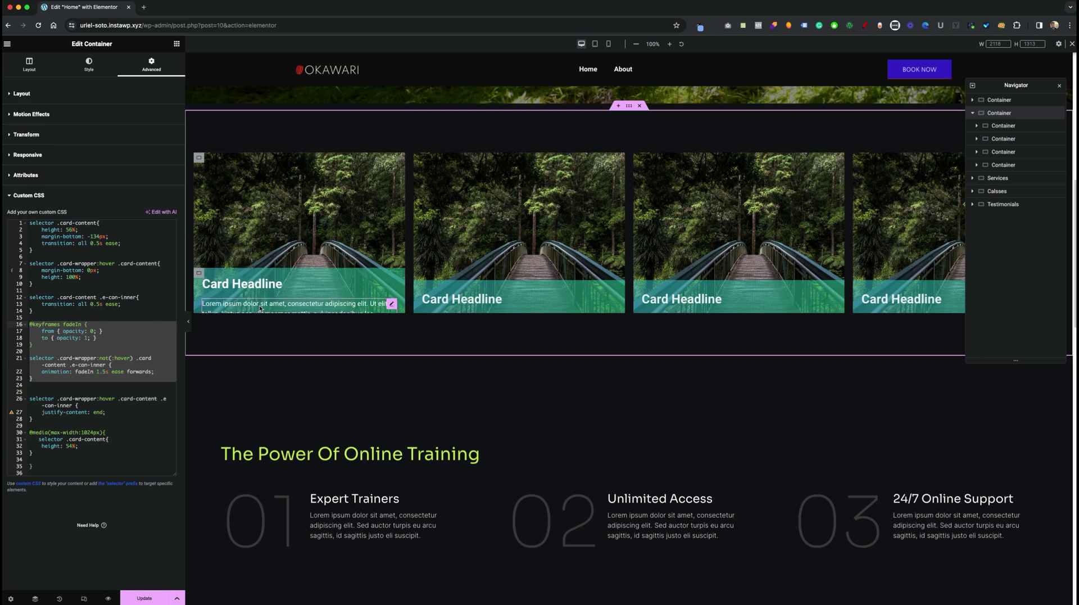